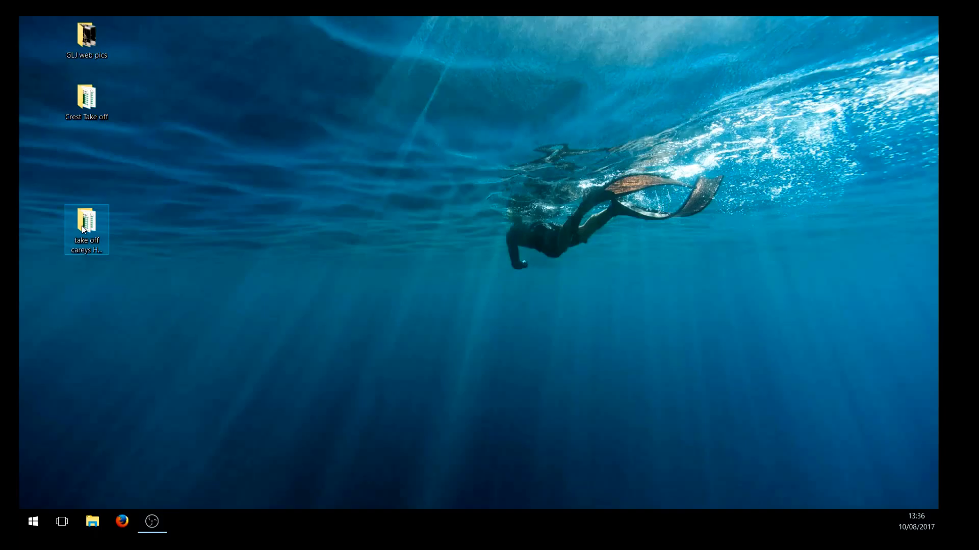
# Open the plots 1-4 markup PDF from the markup folder inside "take off careys HW for RC".
pyautogui.doubleClick(84, 225)
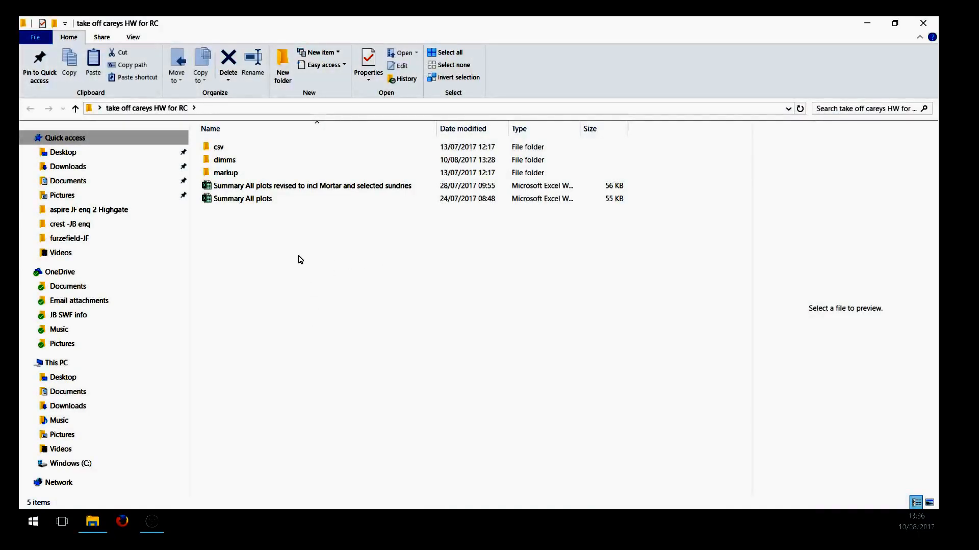
pyautogui.doubleClick(221, 174)
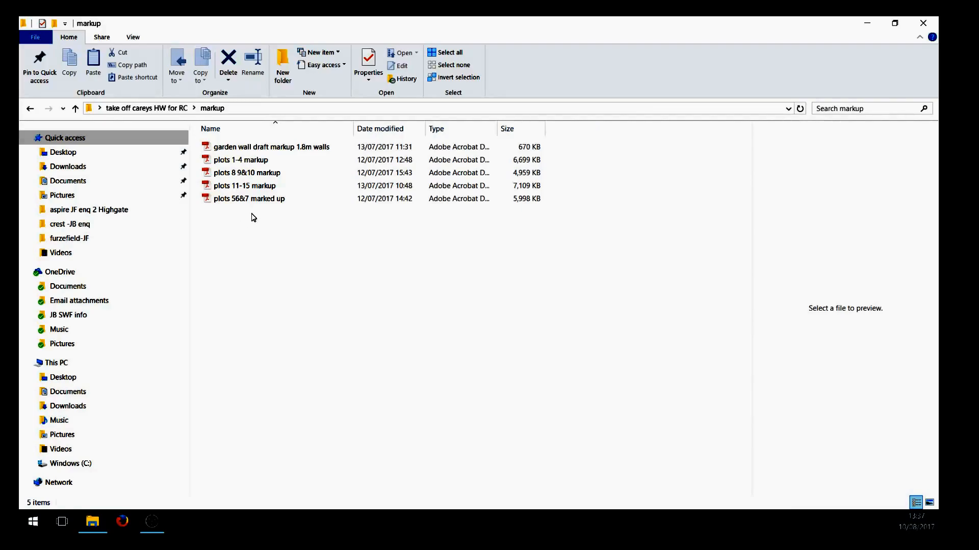
pyautogui.click(246, 163)
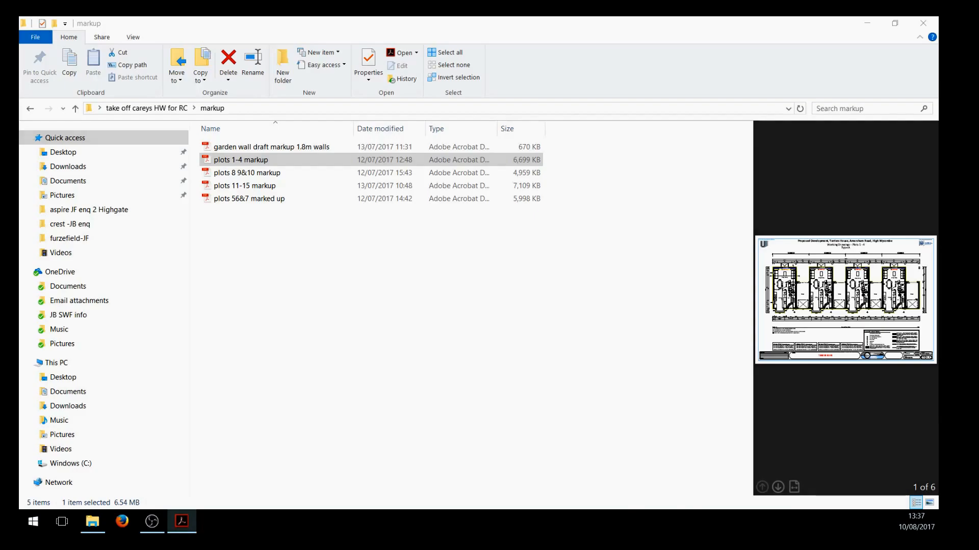
pyautogui.moveTo(400, 189); pyautogui.dragTo(354, 18)
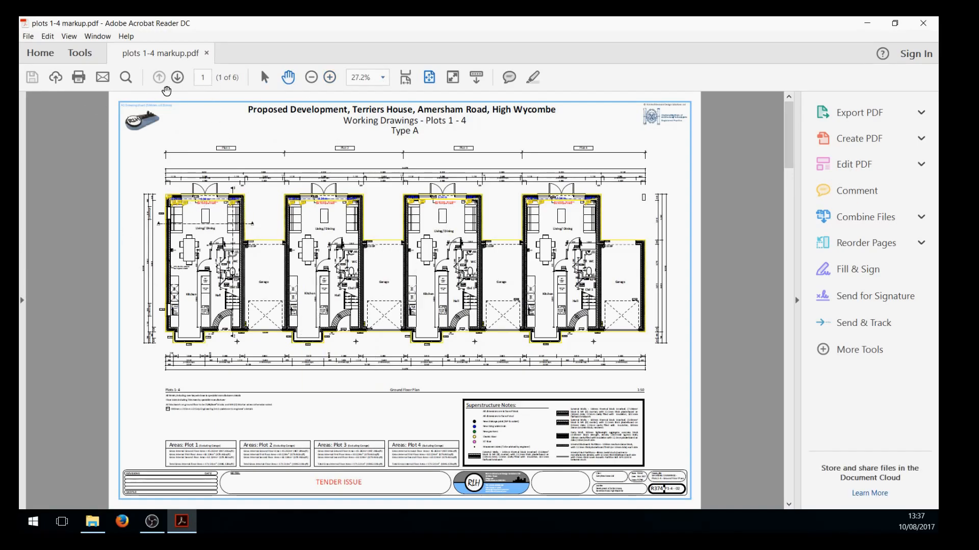
# Page through the marked-up floor plans and elevations of plots 1-4, and close the PDF.
pyautogui.click(177, 77)
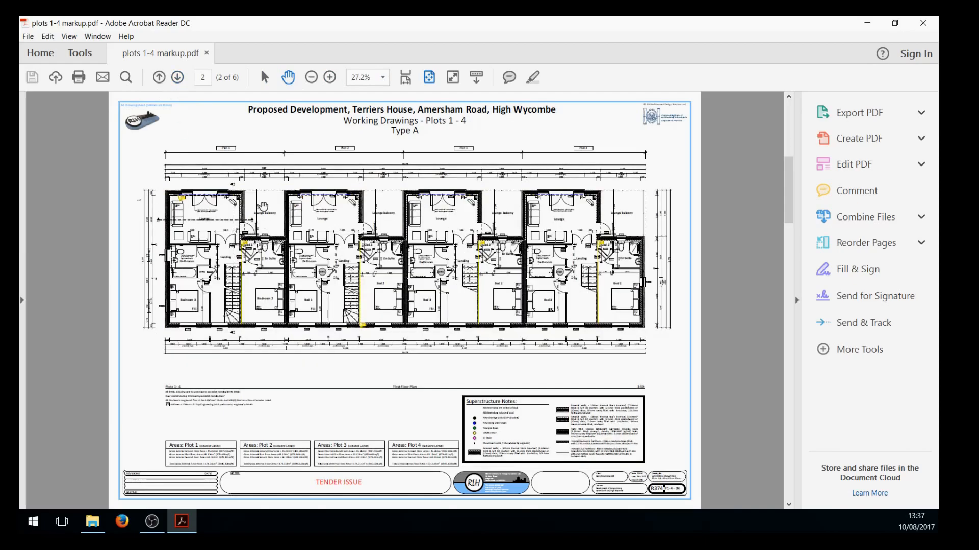
pyautogui.click(177, 77)
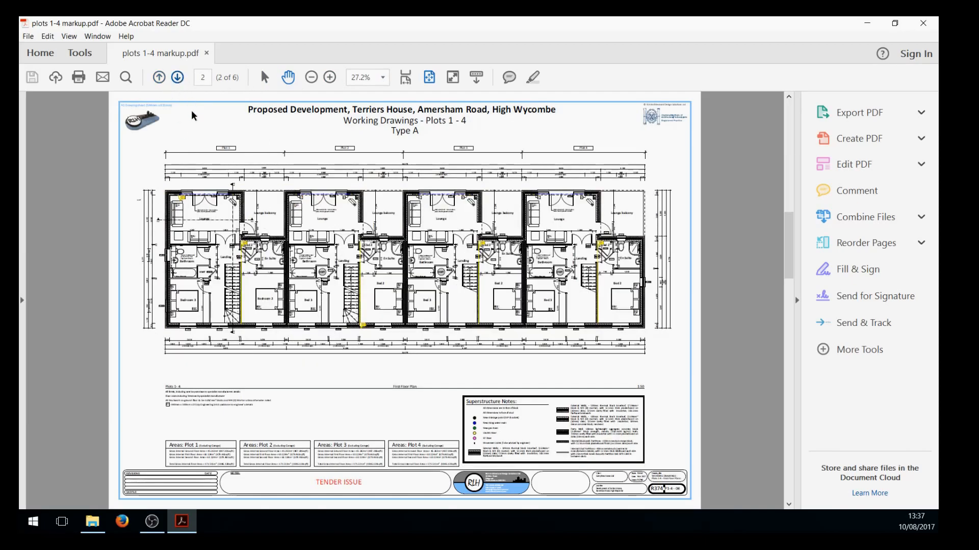
pyautogui.scroll(1, 239, 301)
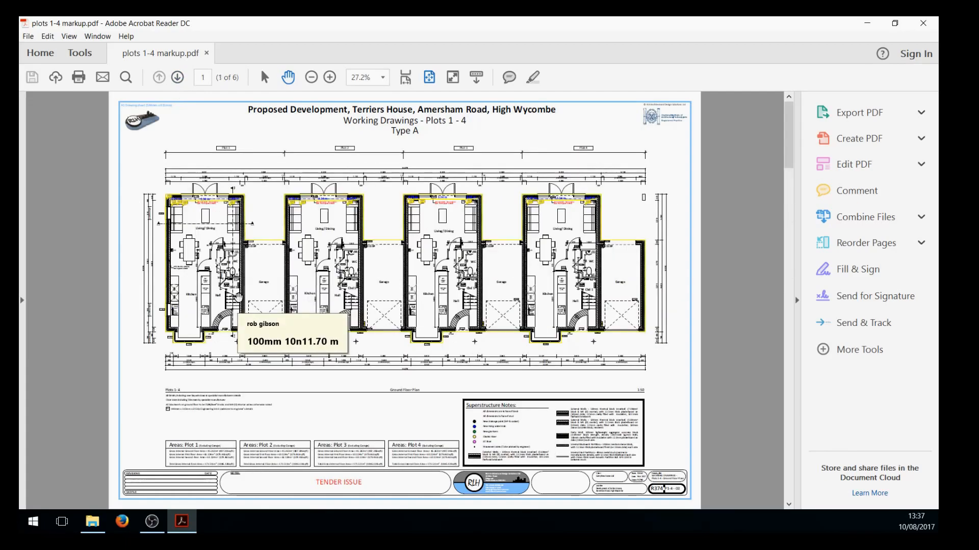
pyautogui.scroll(-3, 239, 302)
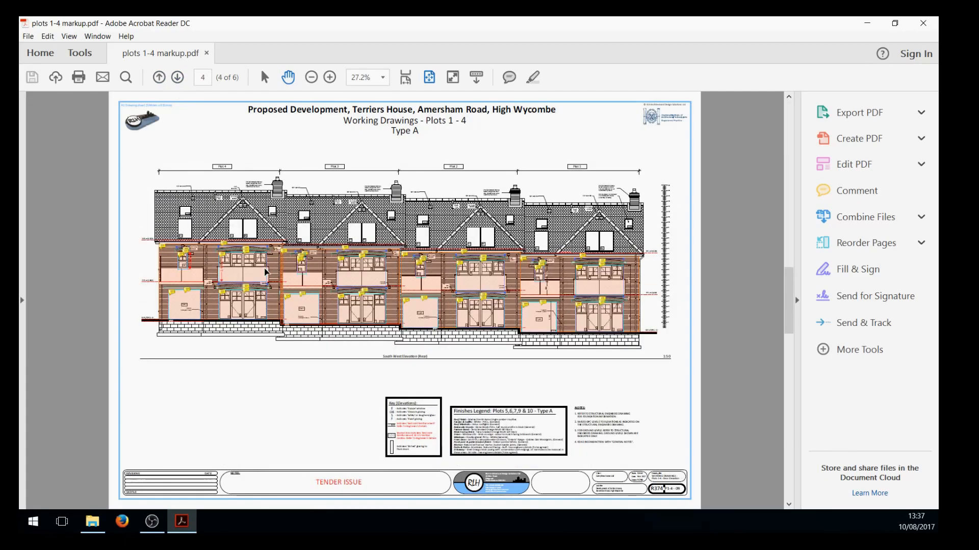
pyautogui.scroll(1, 265, 272)
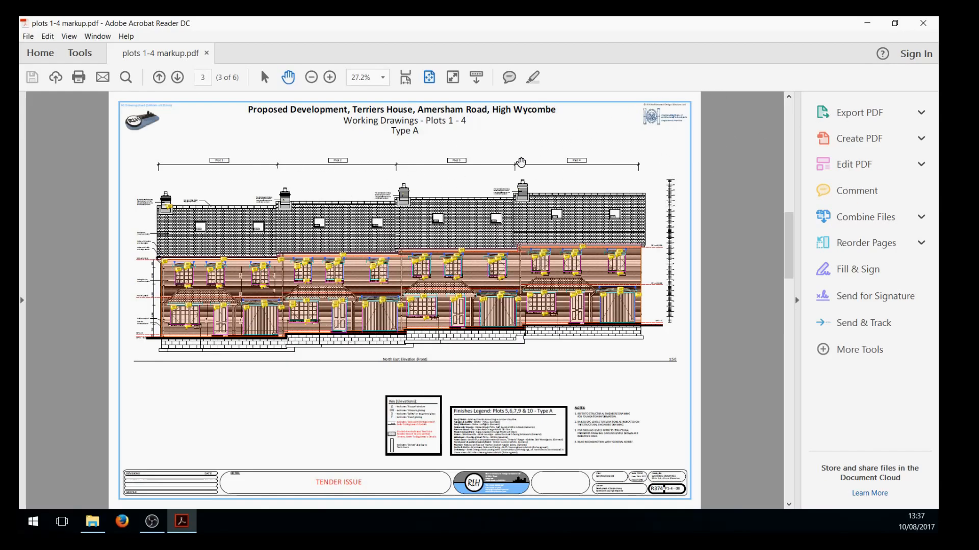
pyautogui.click(923, 23)
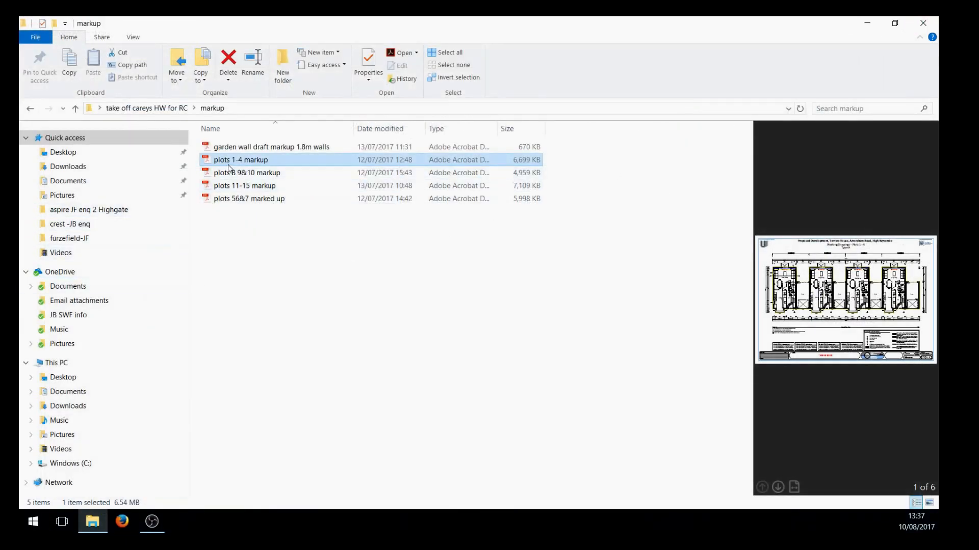
# Reopen the plots 1-4 markup PDF in Bluebeam Revu instead of the default PDF reader.
pyautogui.rightClick(228, 161)
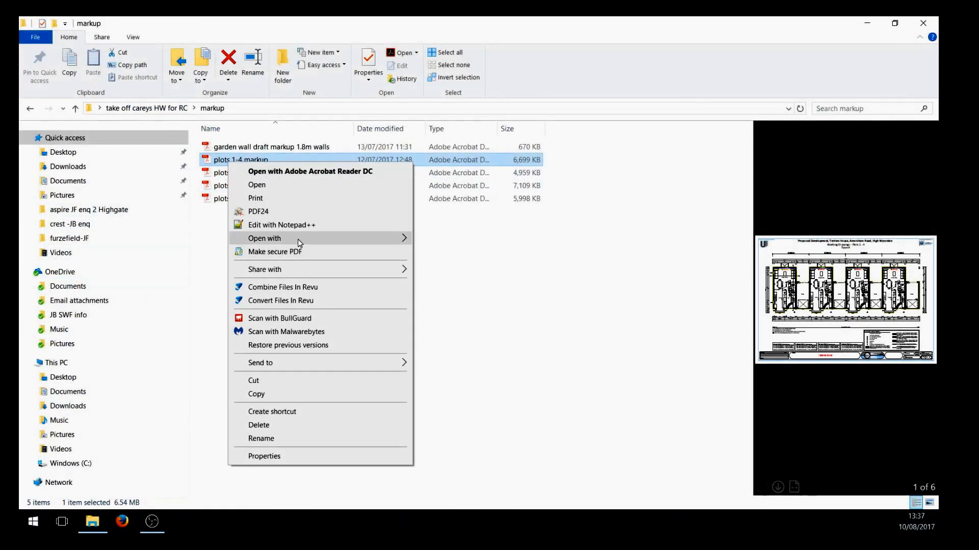
pyautogui.moveTo(367, 242)
pyautogui.click(500, 253)
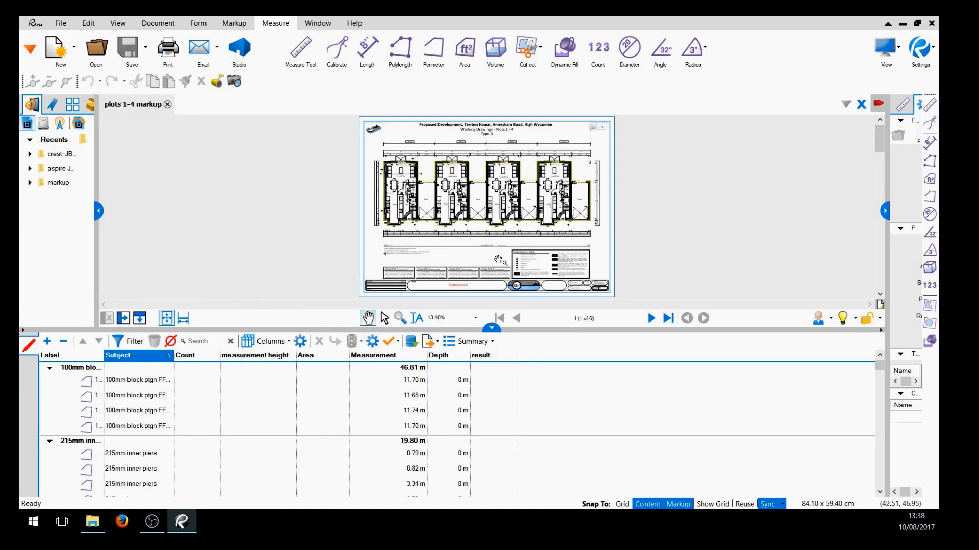
# Look through the plan and elevation pages up to page 4, and return to page 1.
pyautogui.click(653, 321)
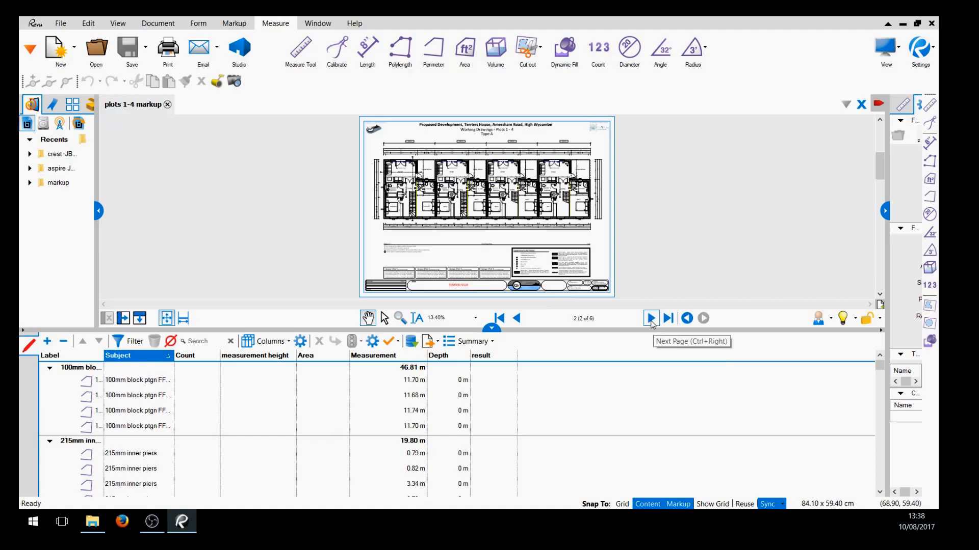
pyautogui.click(651, 319)
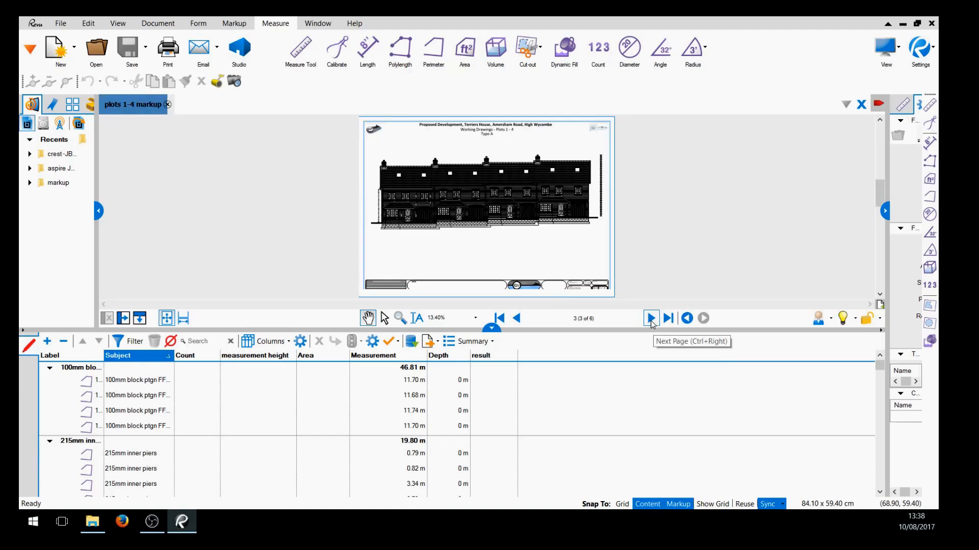
pyautogui.click(652, 319)
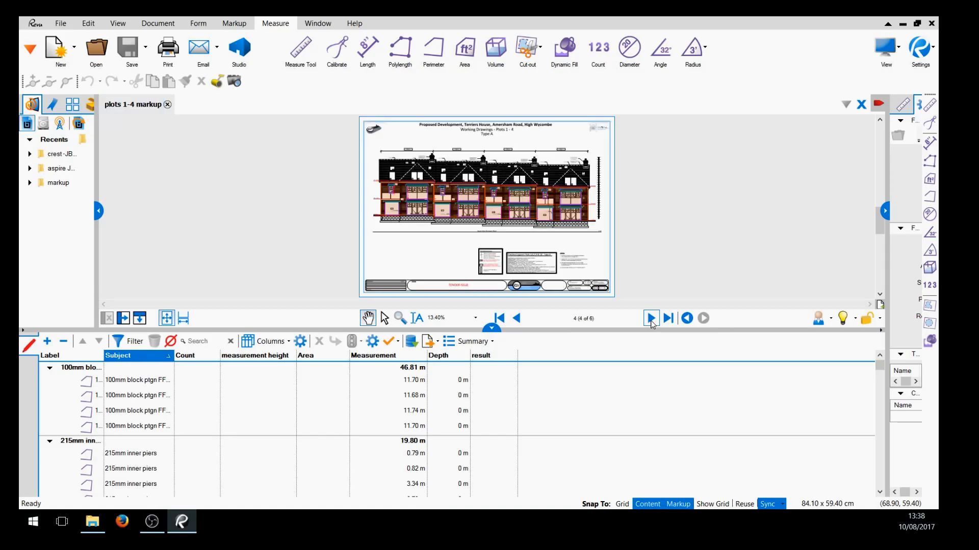
pyautogui.click(516, 321)
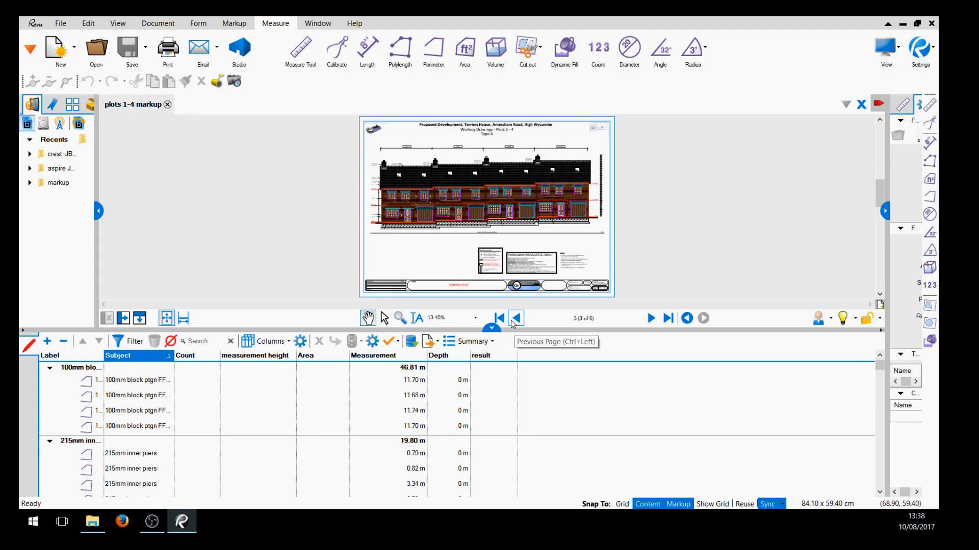
pyautogui.click(514, 321)
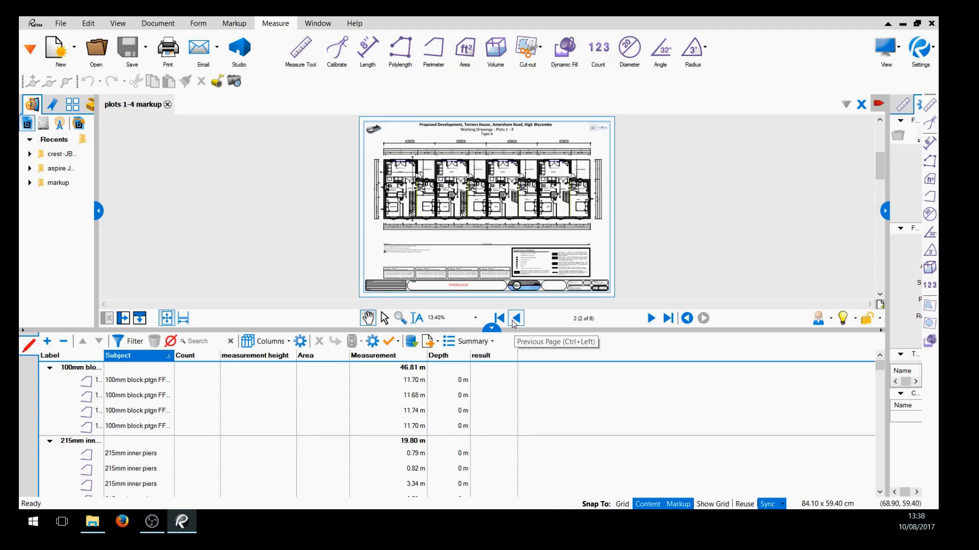
pyautogui.click(515, 320)
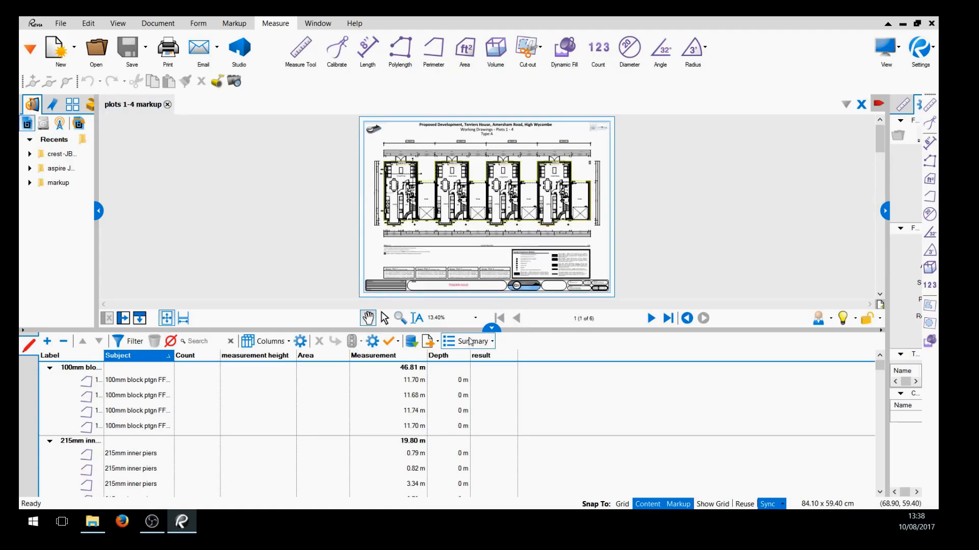
# Enlarge the markups list and review its measurements from the block partitions to the window deductions.
pyautogui.moveTo(486, 329); pyautogui.dragTo(486, 270)
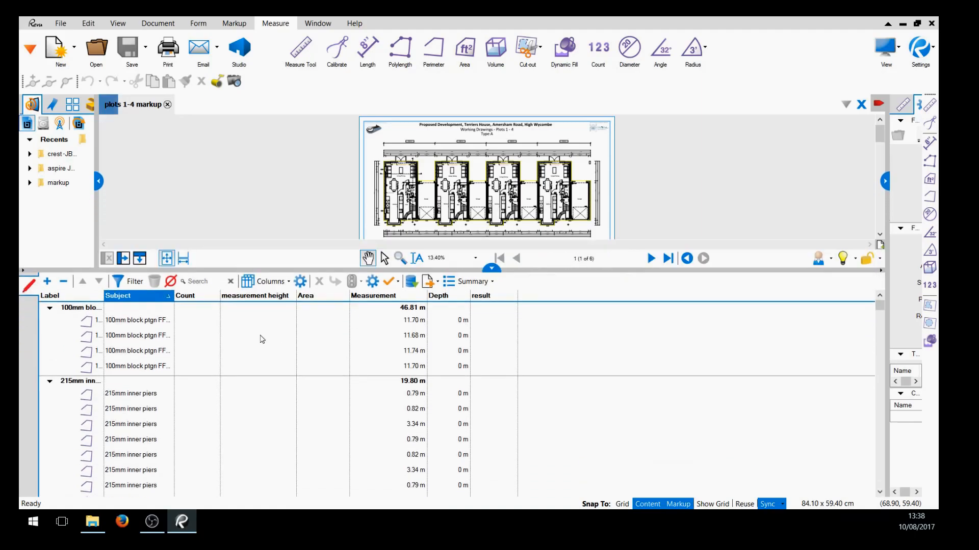
pyautogui.scroll(-7, 258, 338)
pyautogui.scroll(-10, 236, 370)
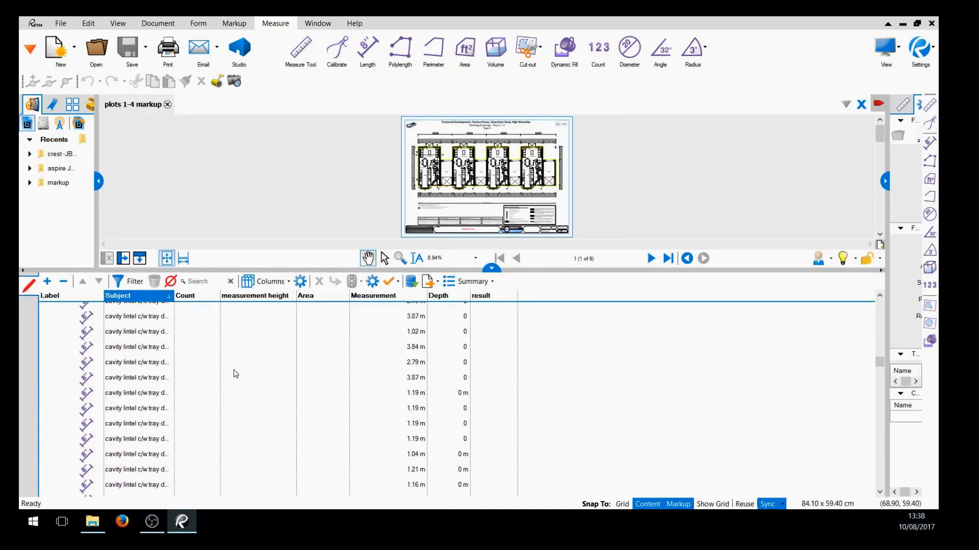
pyautogui.scroll(-10, 236, 378)
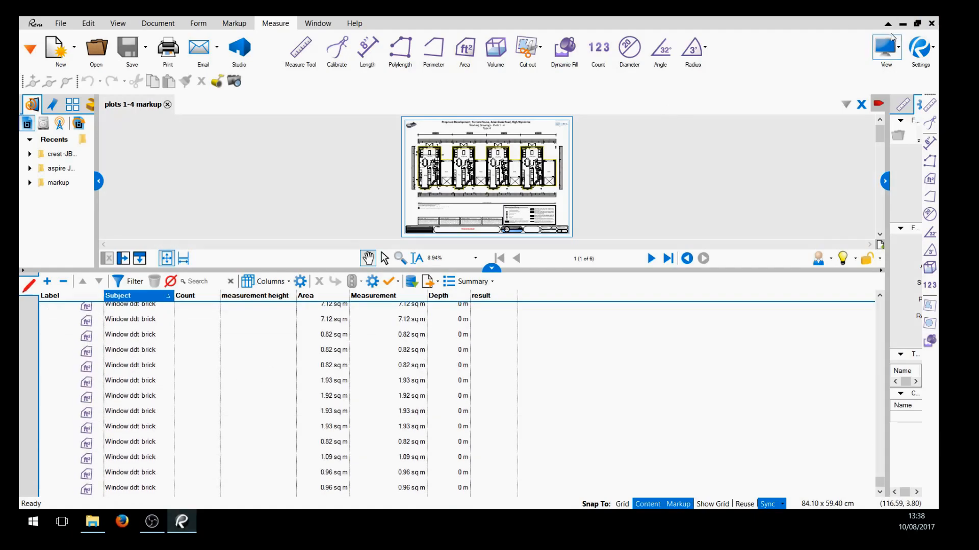
# Switch to File Explorer, open plots 1-4 markup from the csv folder in Excel, and maximize the workbook.
pyautogui.click(902, 23)
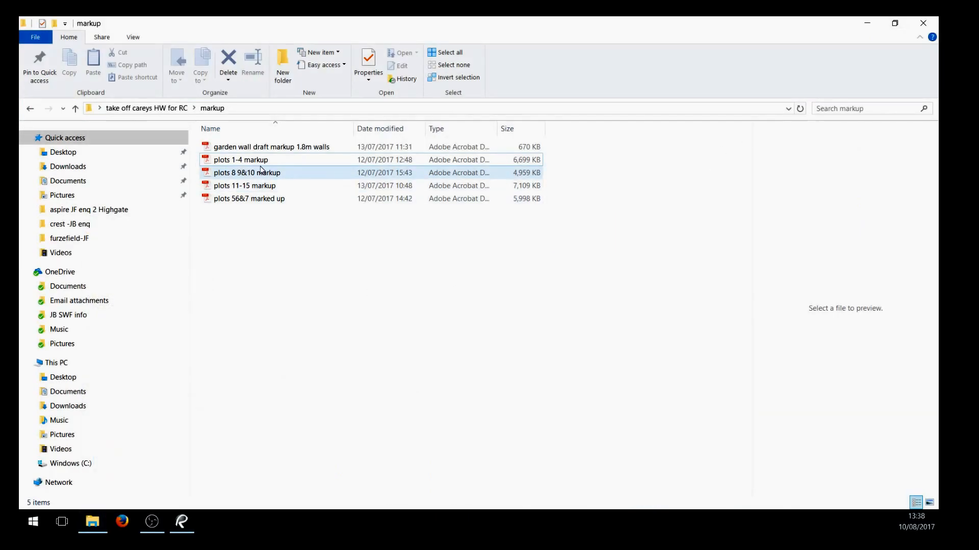
pyautogui.click(74, 108)
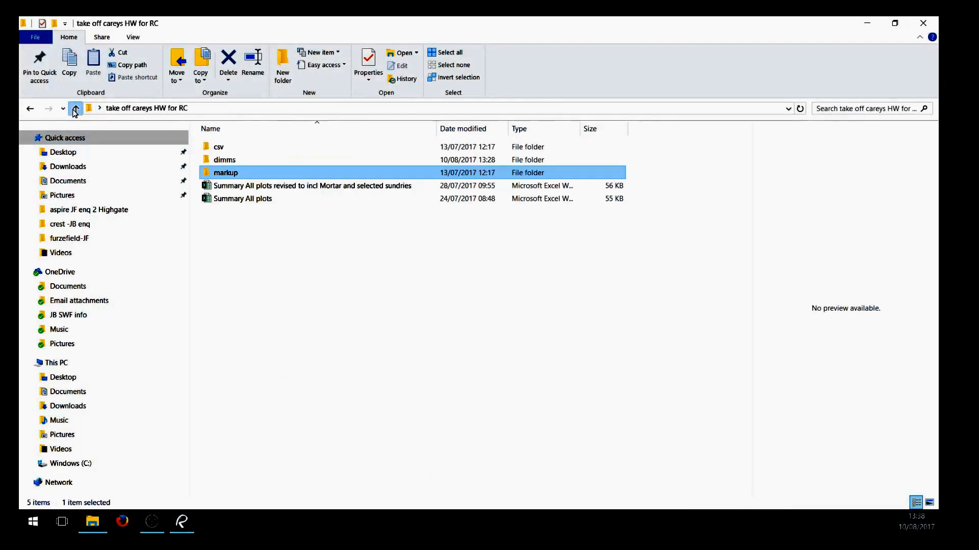
pyautogui.doubleClick(219, 148)
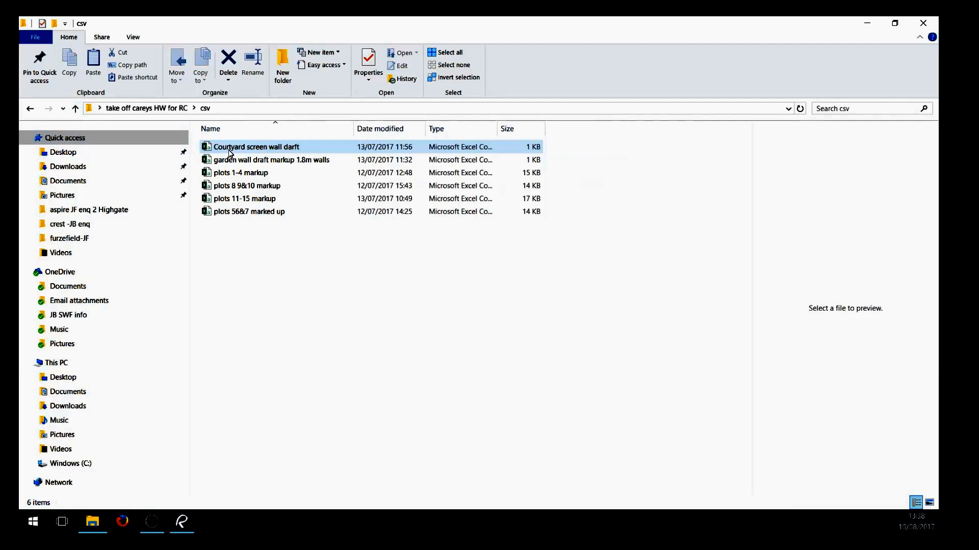
pyautogui.click(239, 173)
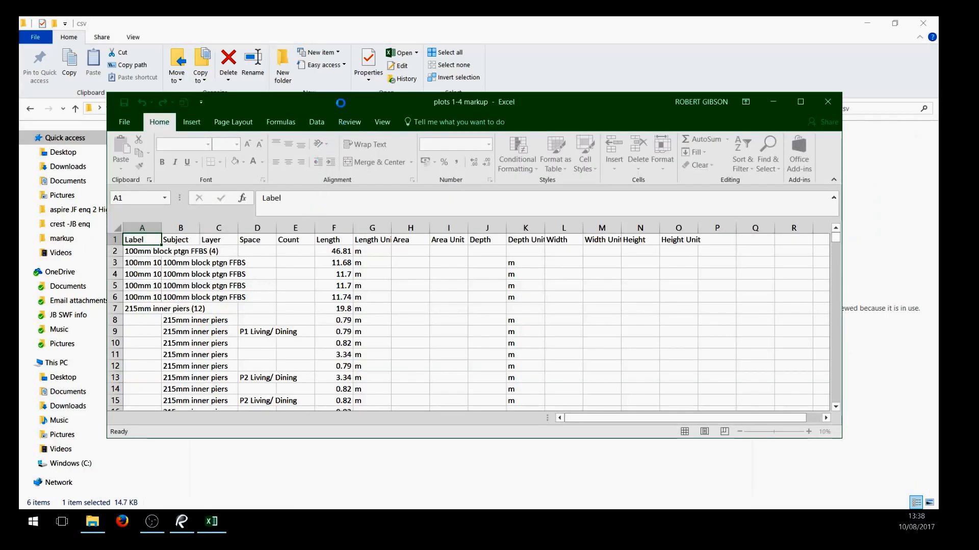
pyautogui.doubleClick(308, 97)
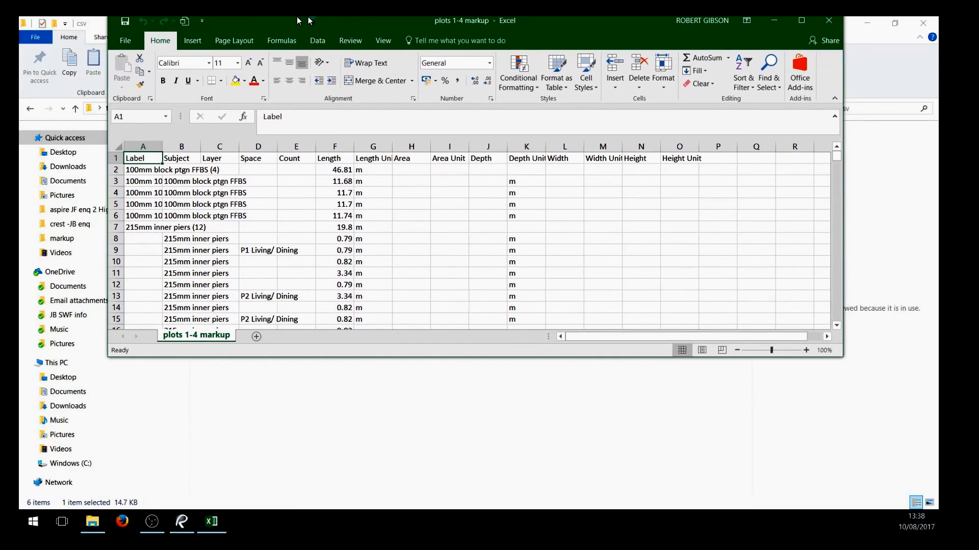
# Fit the widths of the Label and Subject columns to their contents.
pyautogui.scroll(-3, 132, 214)
pyautogui.scroll(3, 124, 218)
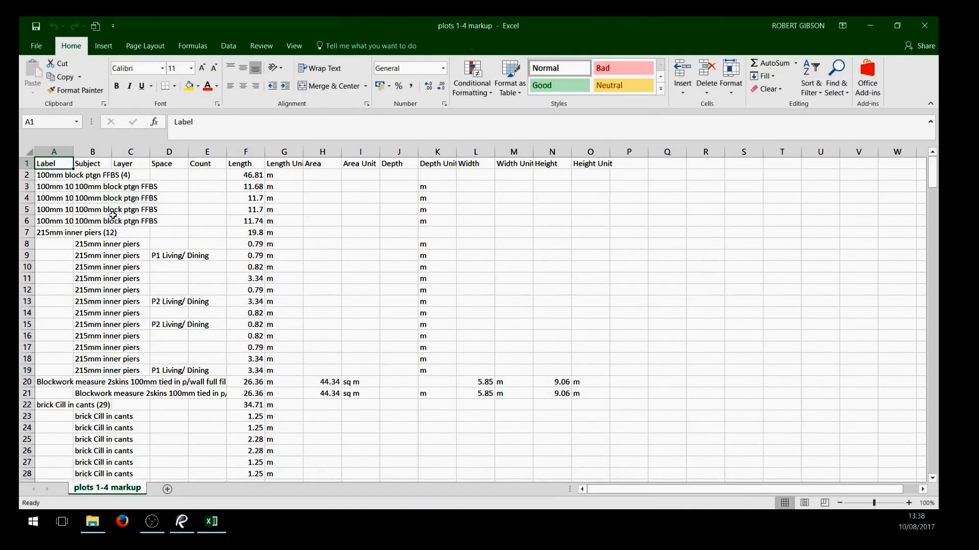
pyautogui.doubleClick(73, 152)
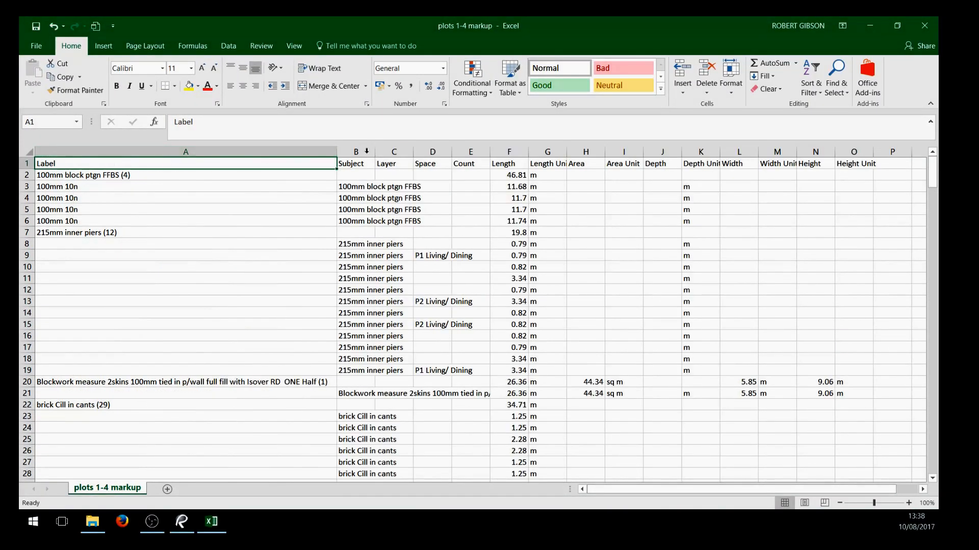
pyautogui.moveTo(371, 155); pyautogui.dragTo(372, 155)
pyautogui.doubleClick(372, 155)
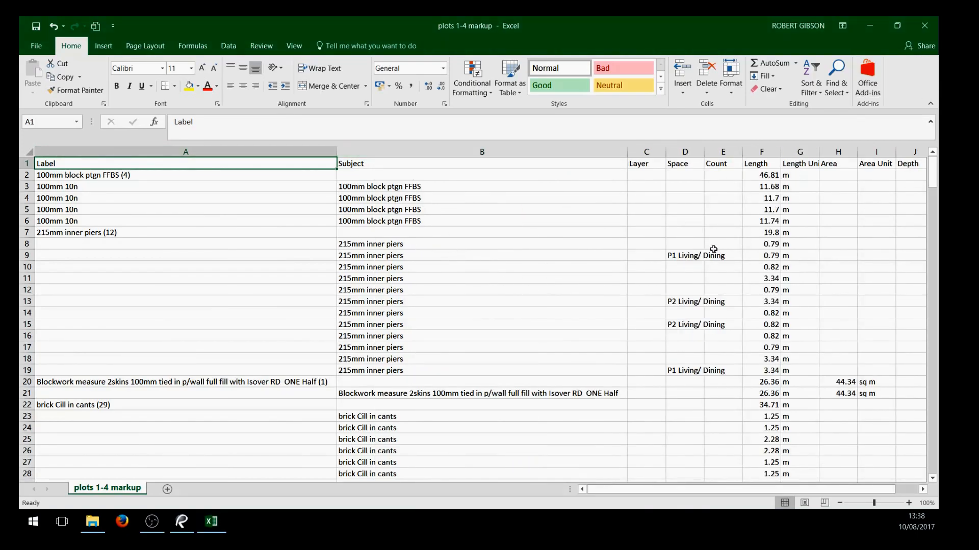
# Return to File Explorer, open plots 1-4 markup from the dimms folder, and maximize the workbook.
pyautogui.click(870, 26)
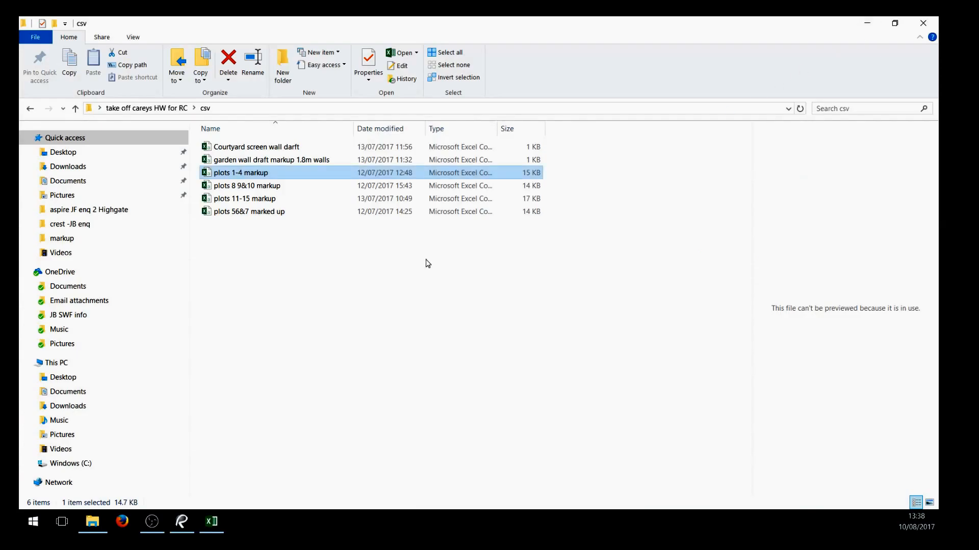
pyautogui.click(75, 108)
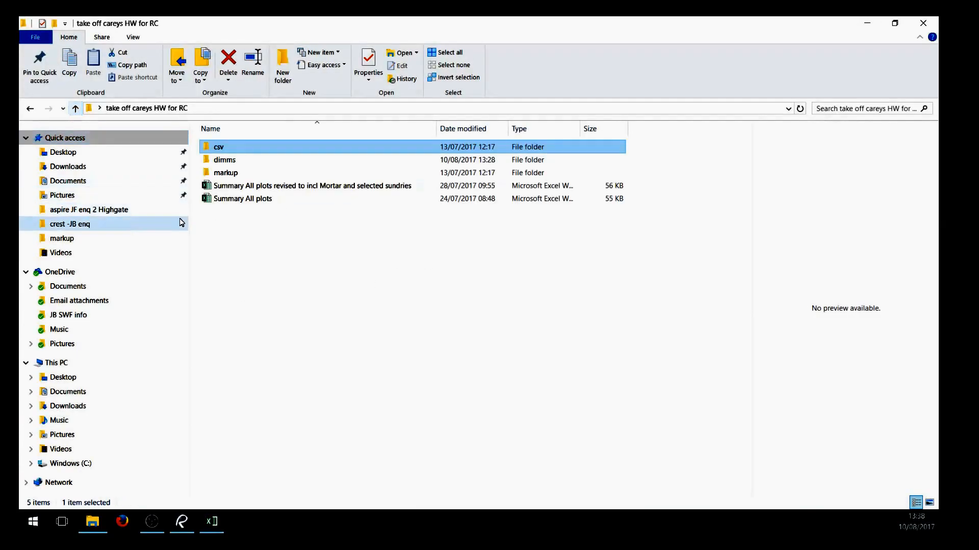
pyautogui.doubleClick(225, 160)
pyautogui.click(217, 160)
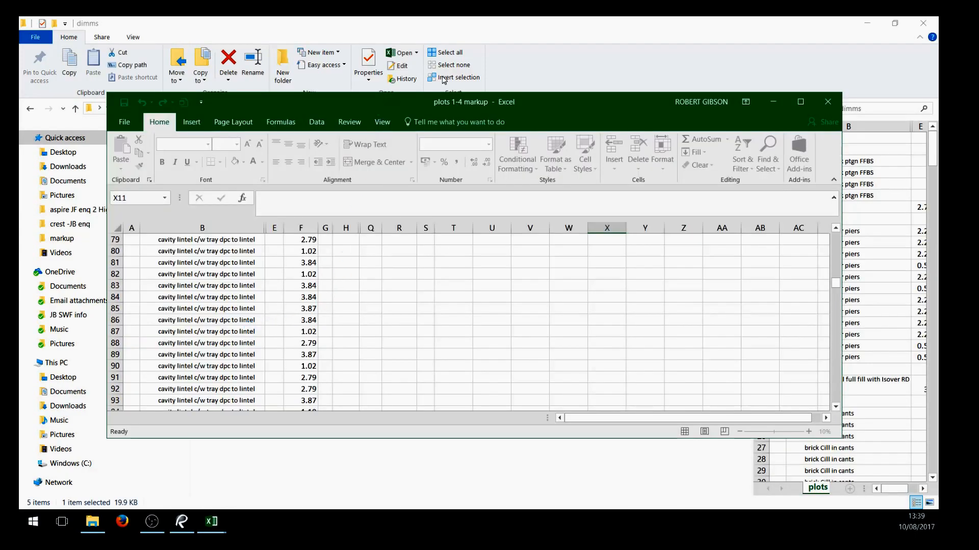
pyautogui.moveTo(533, 102); pyautogui.dragTo(525, 1)
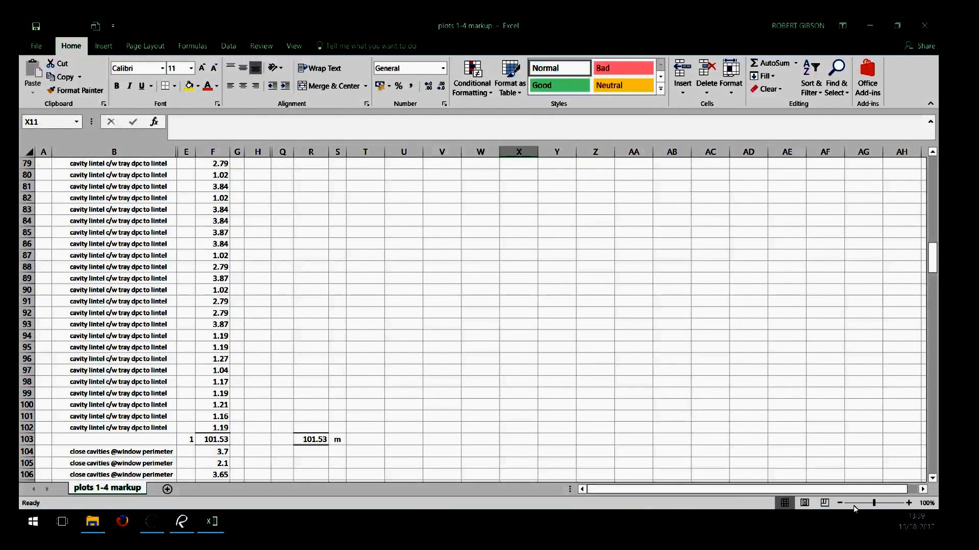
# Set the worksheet zoom to 90% and inspect the total areas of the 100mm block partitions and 215mm inner piers.
pyautogui.click(842, 503)
pyautogui.click(843, 502)
pyautogui.click(843, 503)
pyautogui.scroll(4, 462, 374)
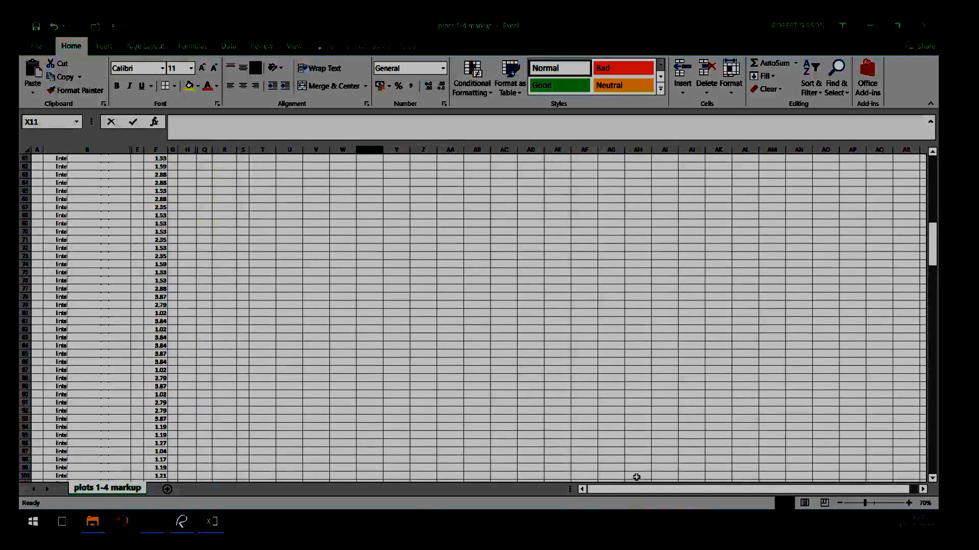
pyautogui.click(908, 503)
pyautogui.click(908, 504)
pyautogui.scroll(-6, 459, 441)
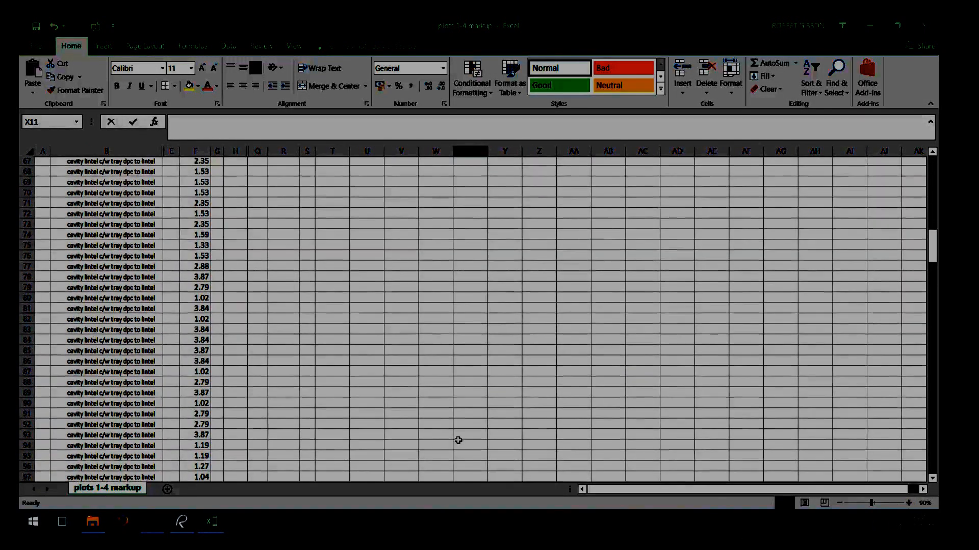
pyautogui.scroll(20, 393, 417)
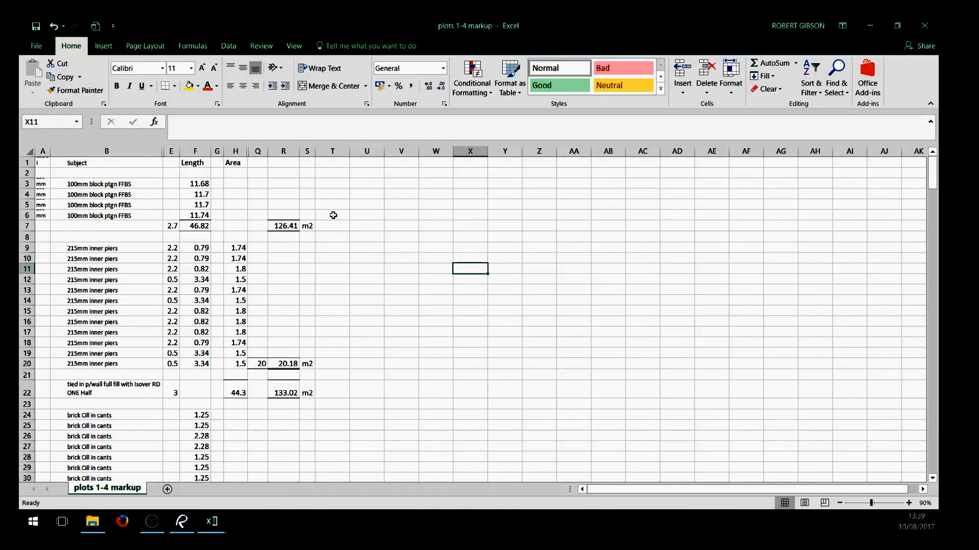
pyautogui.click(294, 230)
pyautogui.click(289, 365)
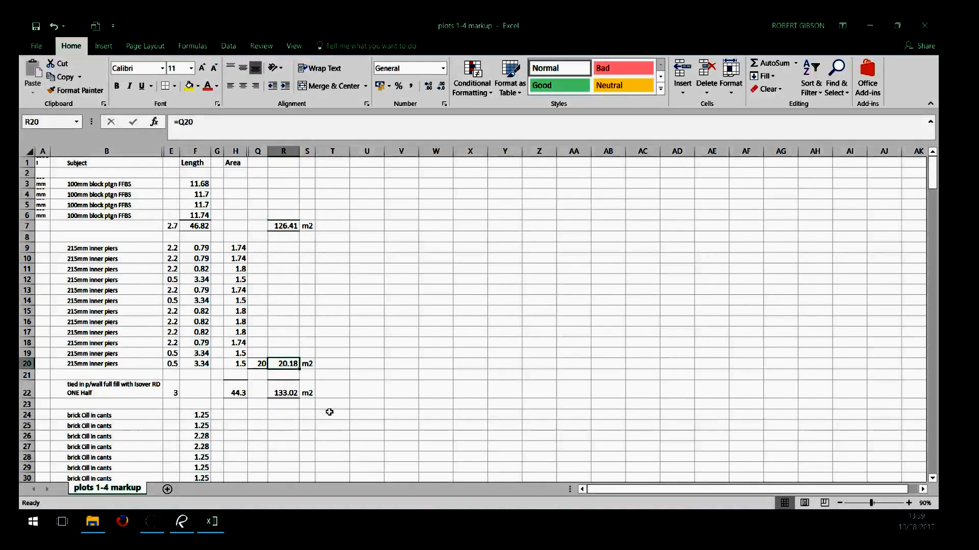
# Review the measured items from the brick cills through lintels, cavity closing and arch heads to the half-brick wall perimeters.
pyautogui.scroll(-14, 406, 389)
pyautogui.scroll(-12, 418, 352)
pyautogui.scroll(-18, 415, 342)
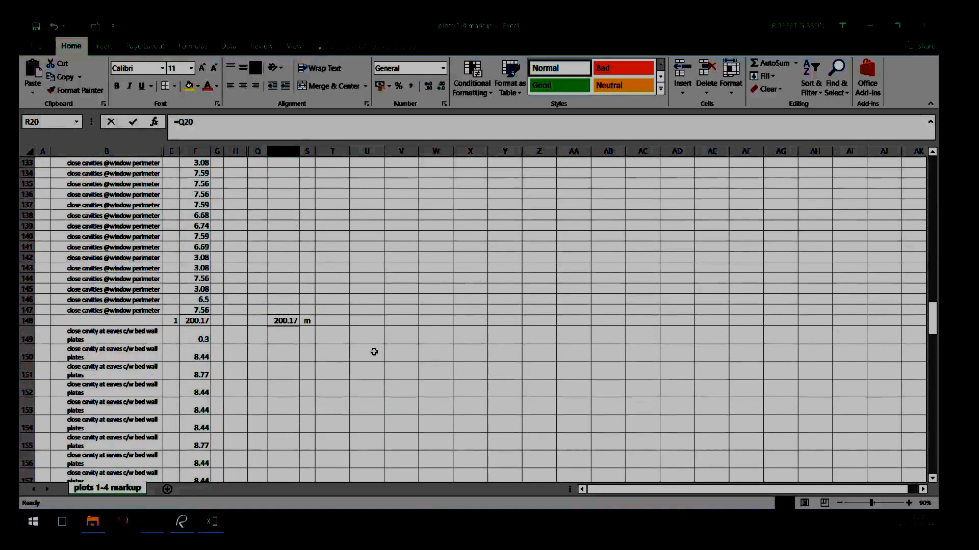
pyautogui.scroll(-9, 374, 352)
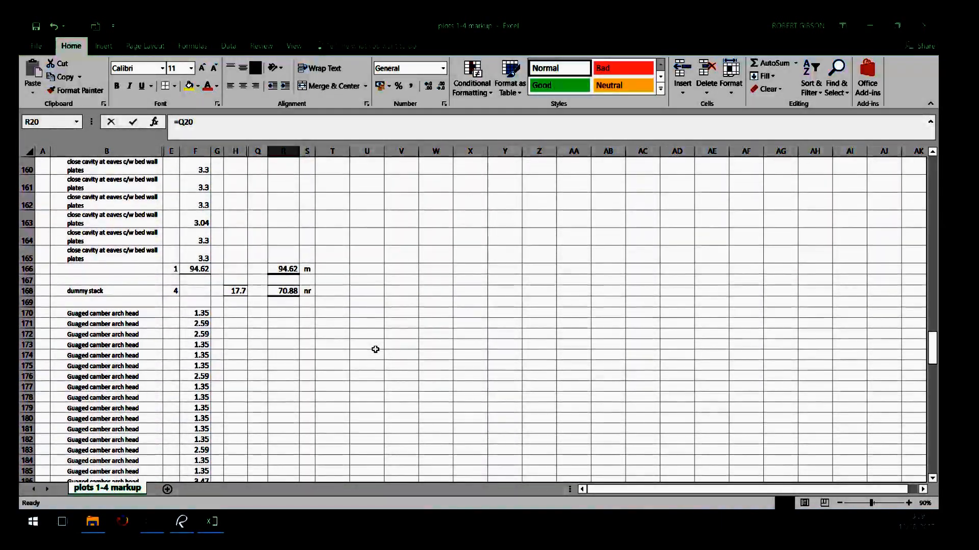
pyautogui.scroll(-12, 332, 339)
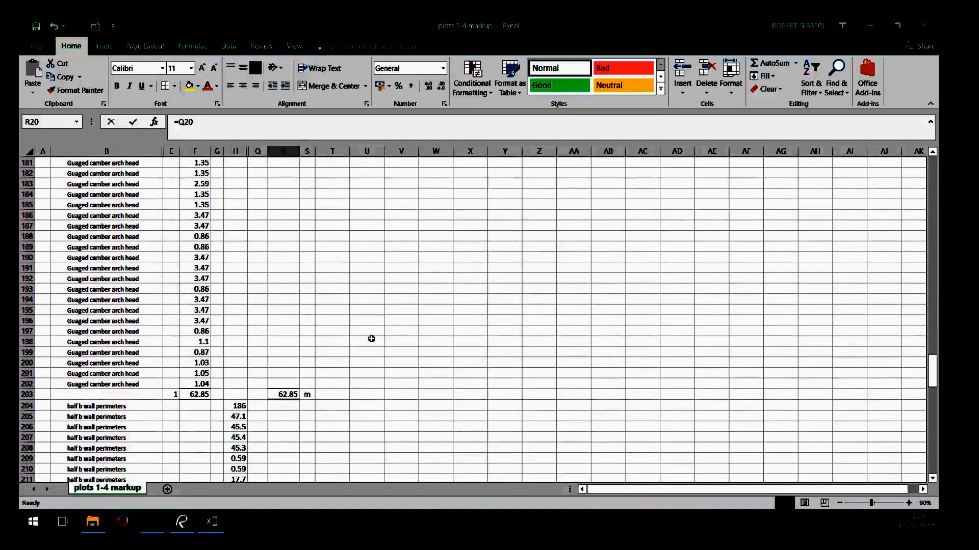
pyautogui.scroll(-4, 369, 340)
pyautogui.scroll(-4, 370, 339)
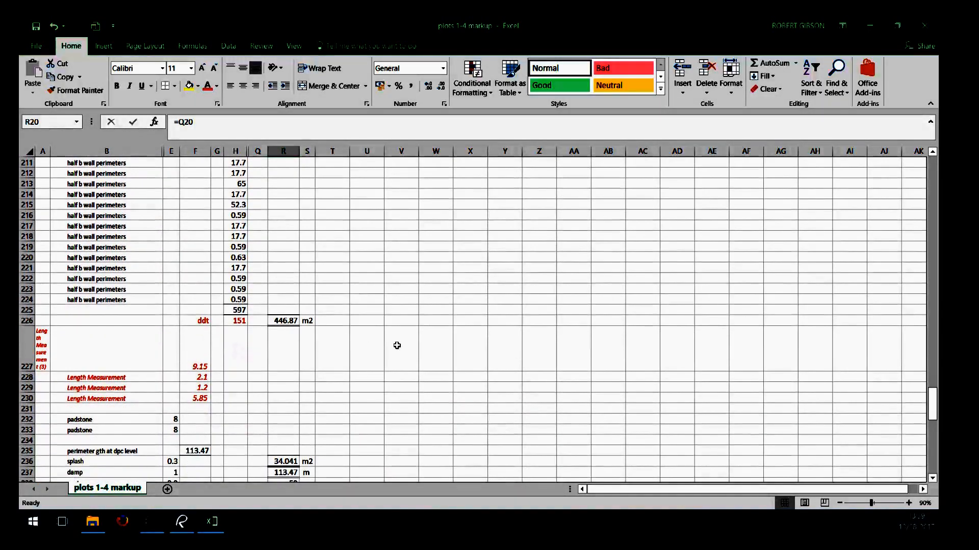
# Inspect the perimeter girth at dpc level and the quantity formulas for the splash and vents items.
pyautogui.click(140, 353)
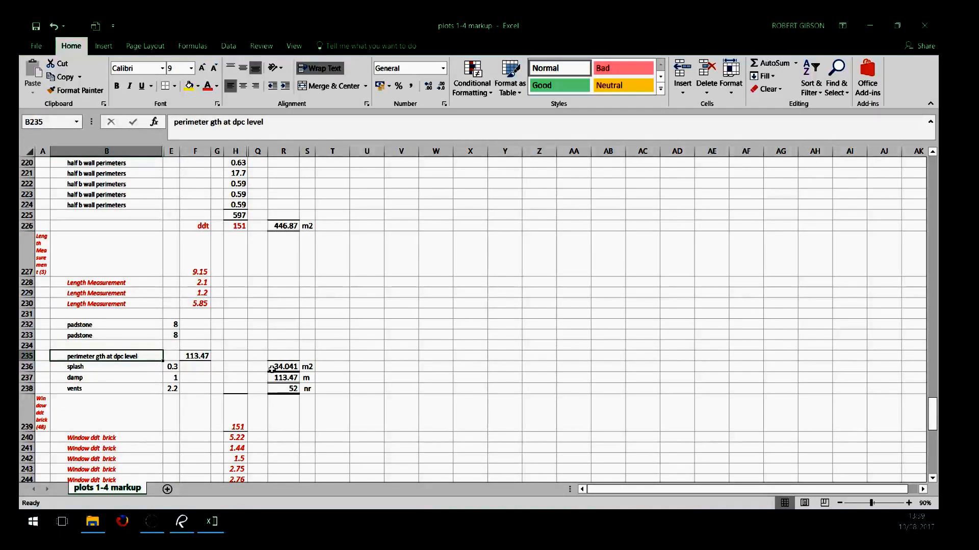
pyautogui.click(133, 367)
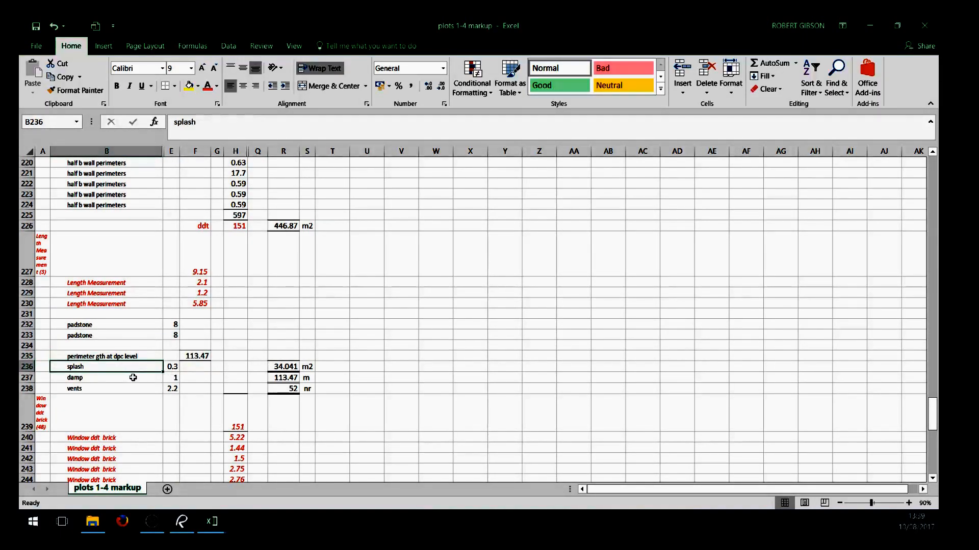
pyautogui.click(289, 367)
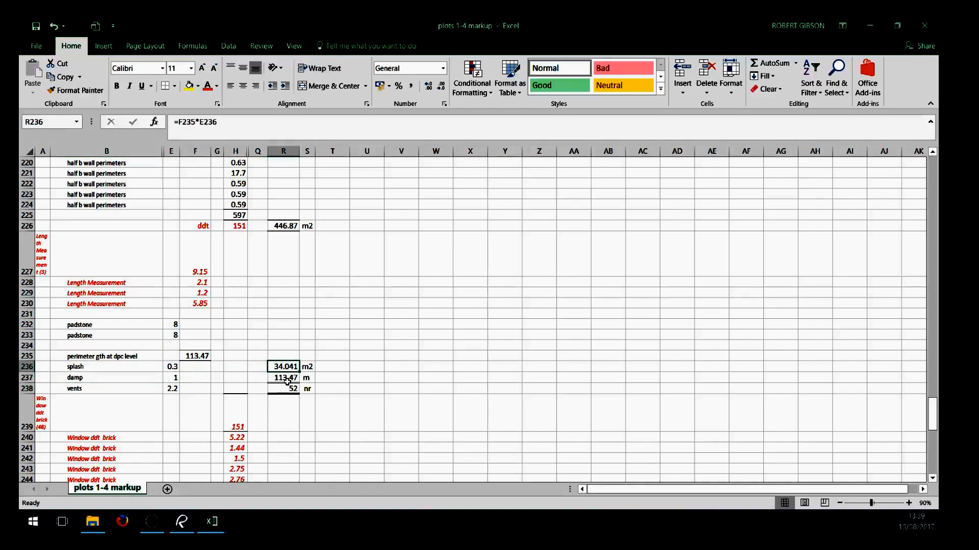
pyautogui.click(287, 389)
# Review the window brick deductions, and go back to the eaves cavity closing measurements.
pyautogui.scroll(-14, 400, 383)
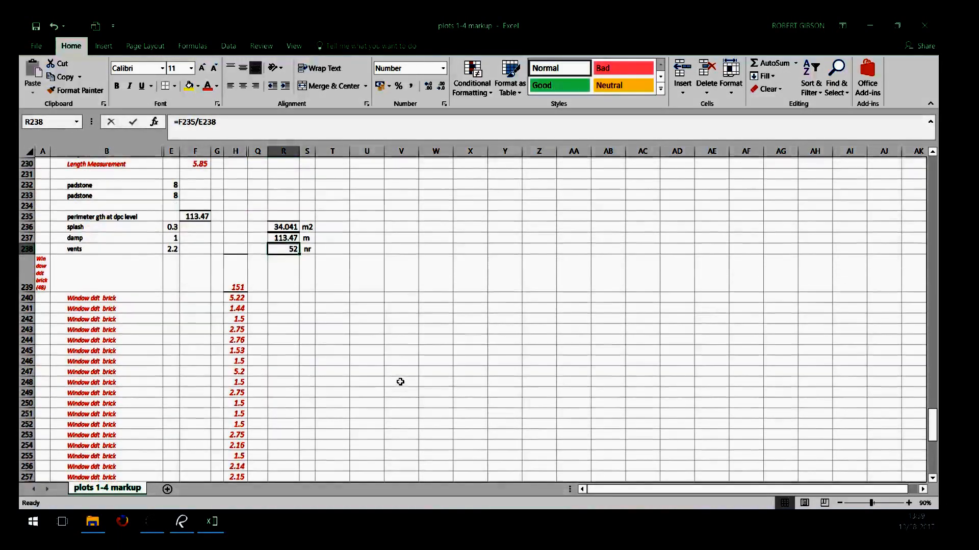
pyautogui.scroll(-5, 362, 386)
pyautogui.scroll(20, 355, 382)
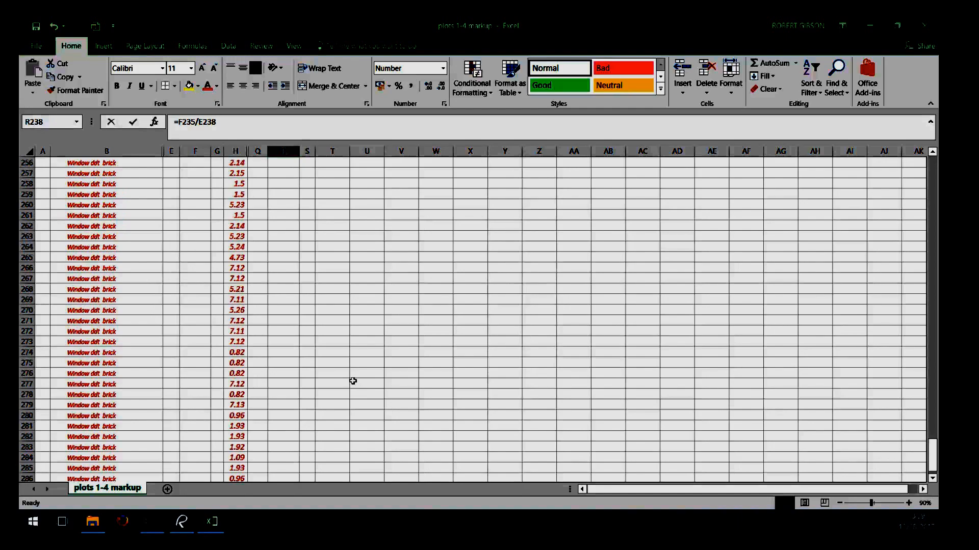
pyautogui.scroll(20, 356, 359)
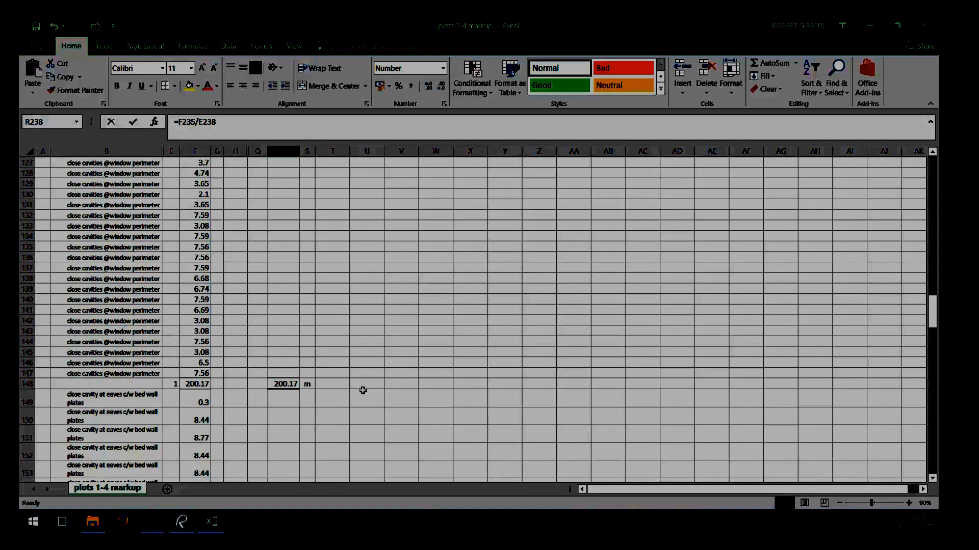
pyautogui.scroll(4, 106, 324)
pyautogui.scroll(-10, 119, 364)
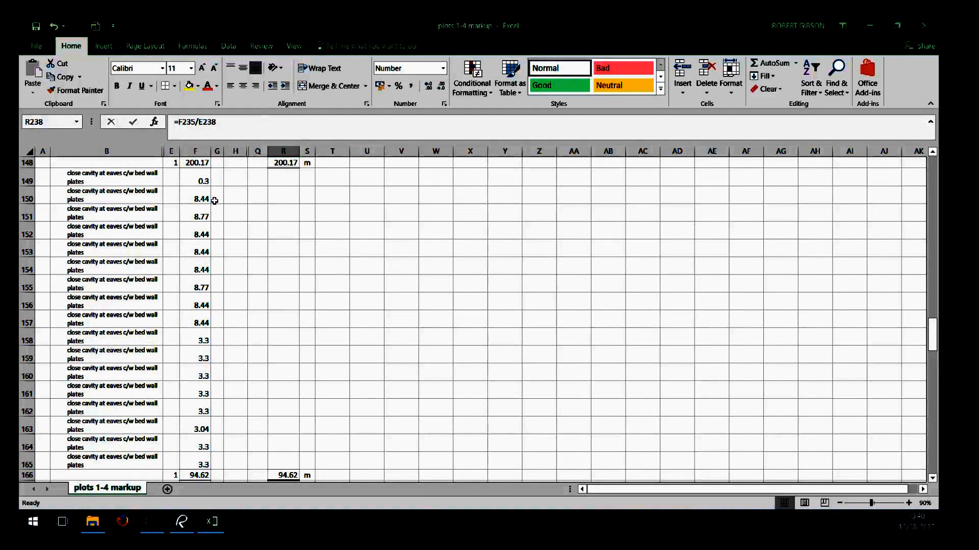
# Minimize the workbook and preview plots 8 9&10 markup, plots 11-15 markup and plots 56&7 marked up in the dimms folder.
pyautogui.click(34, 47)
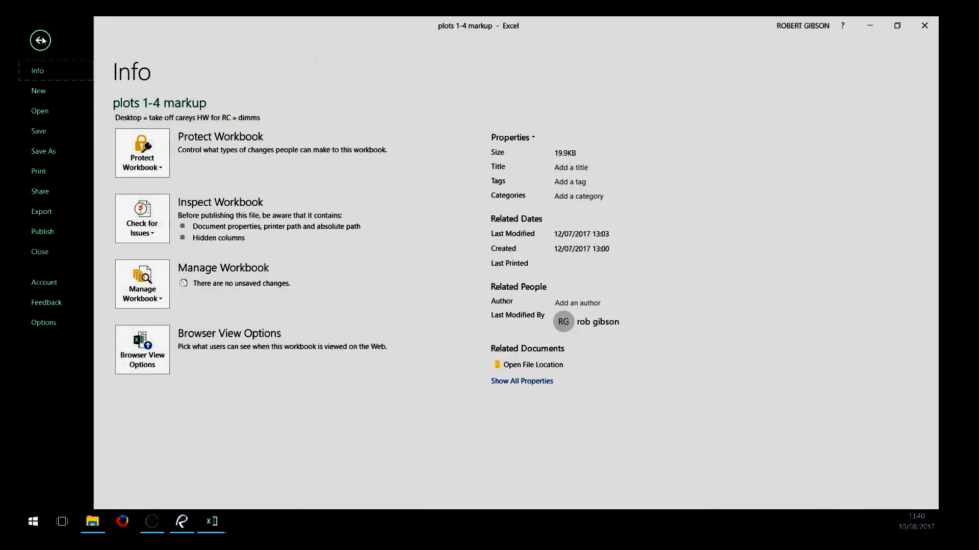
pyautogui.click(41, 40)
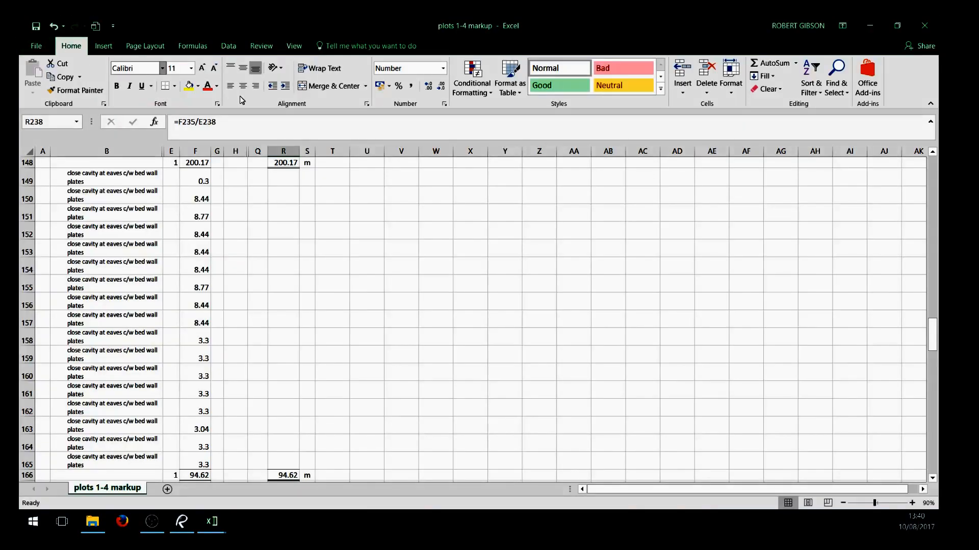
pyautogui.click(869, 27)
pyautogui.click(247, 172)
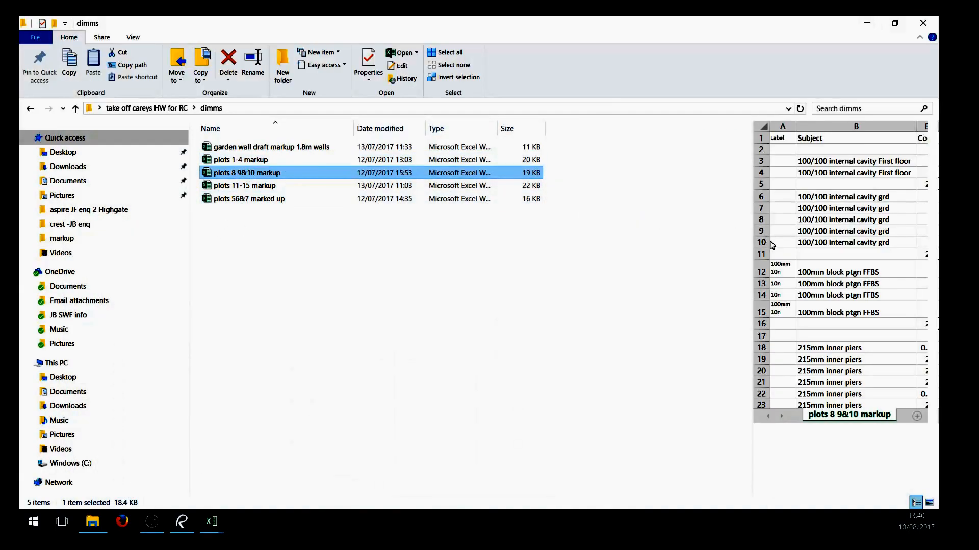
pyautogui.click(304, 187)
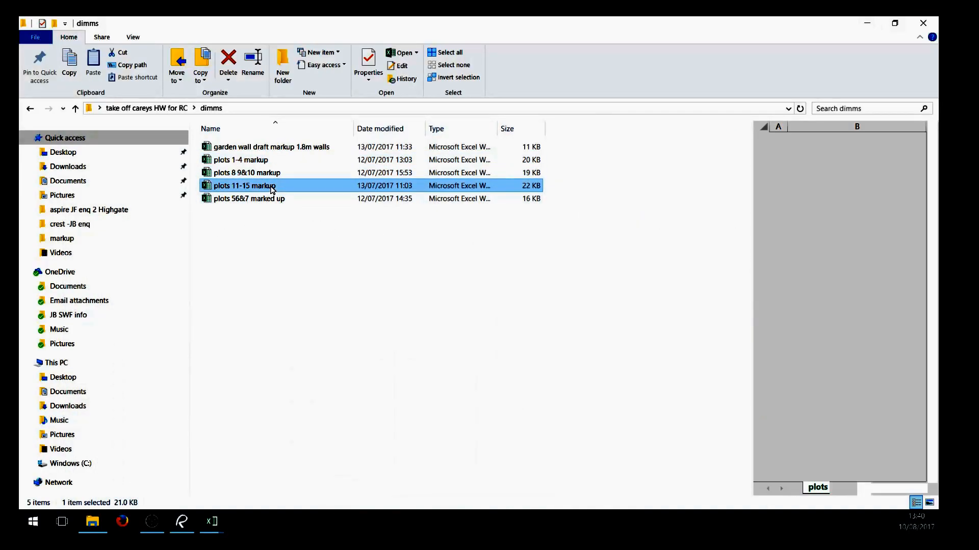
pyautogui.click(248, 200)
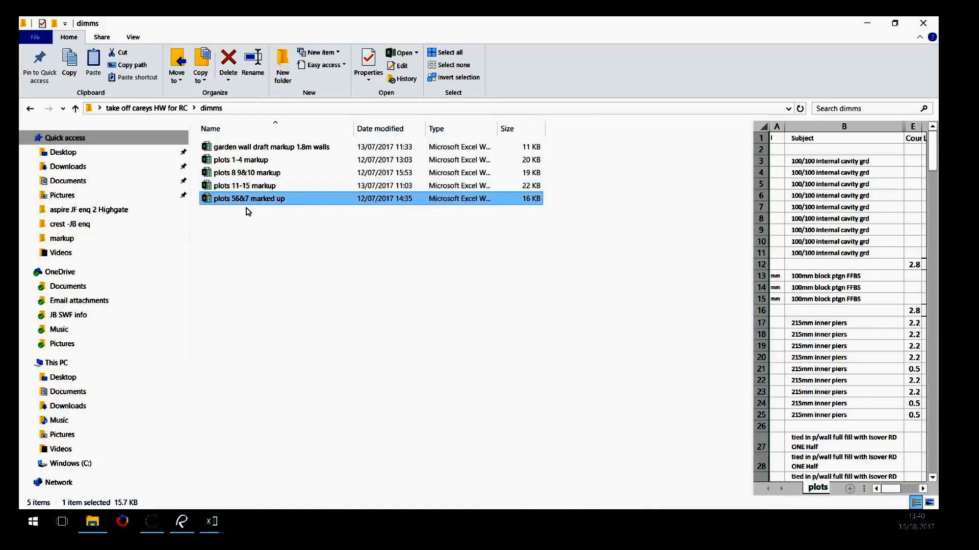
# Open Summary All plots from the take off careys HW for RC folder and set its plots 1-4 markup sheet to 90% zoom.
pyautogui.click(76, 108)
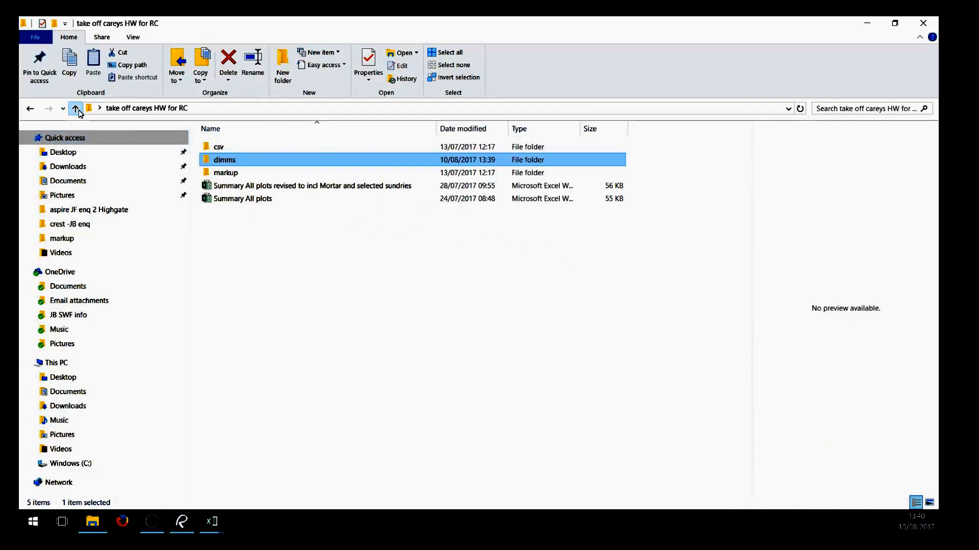
pyautogui.doubleClick(223, 201)
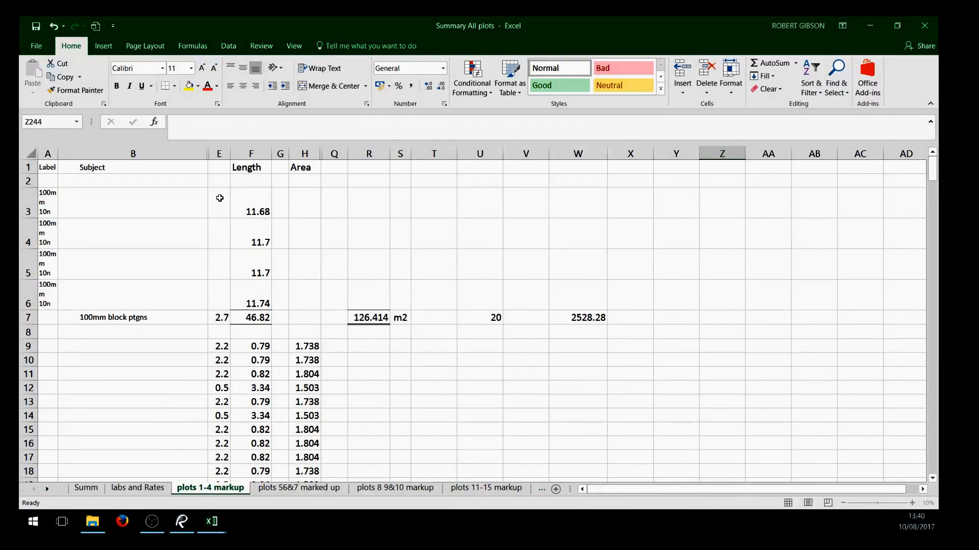
pyautogui.scroll(-4, 185, 339)
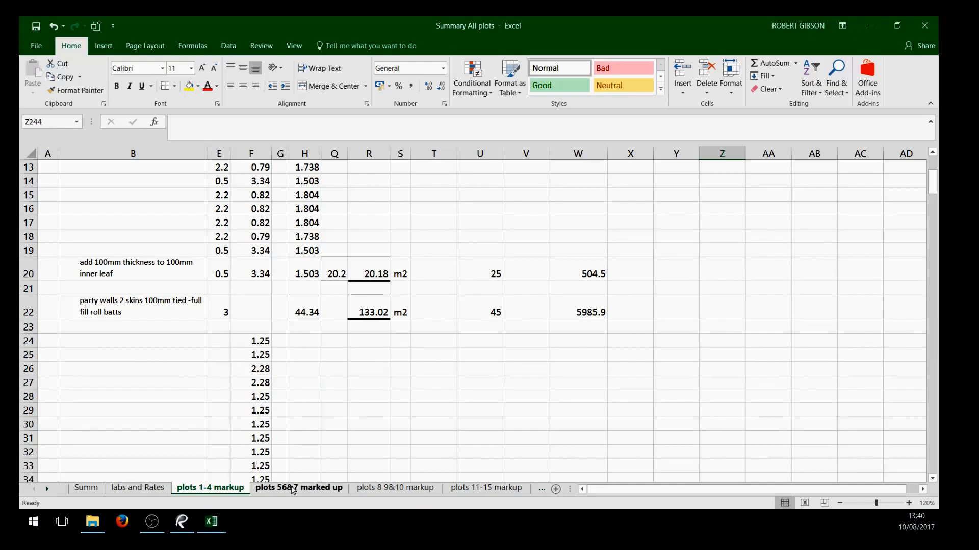
pyautogui.scroll(4, 211, 346)
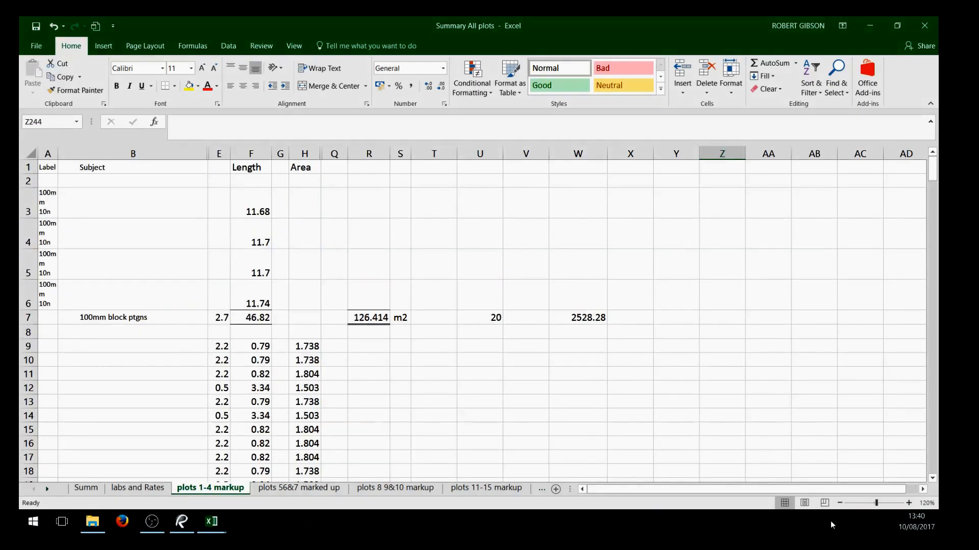
pyautogui.click(839, 503)
pyautogui.click(840, 503)
pyautogui.click(839, 503)
pyautogui.scroll(-3, 744, 428)
pyautogui.scroll(3, 706, 415)
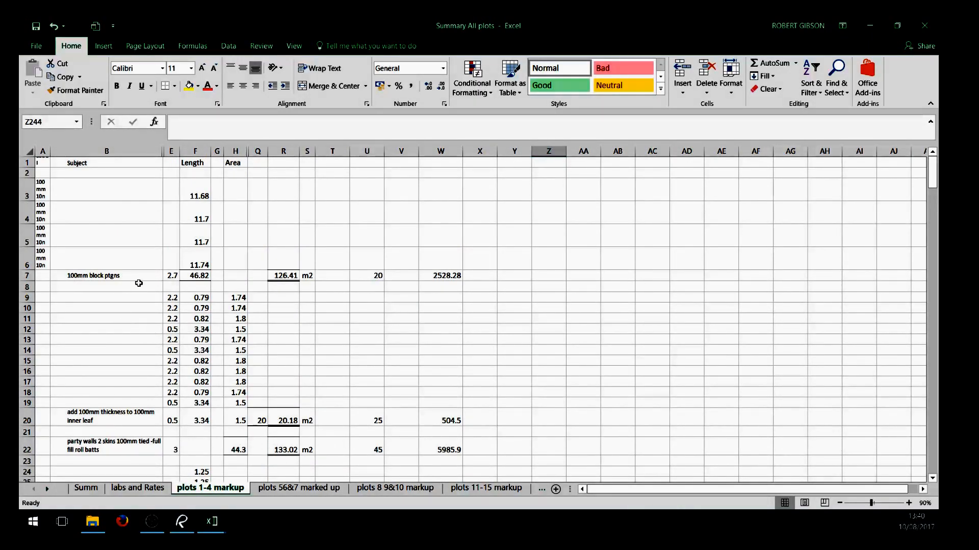
# Inspect the rate lookup and priced amount for the 100mm block partitions, and review the priced items down to the close reveals row.
pyautogui.scroll(-1, 138, 283)
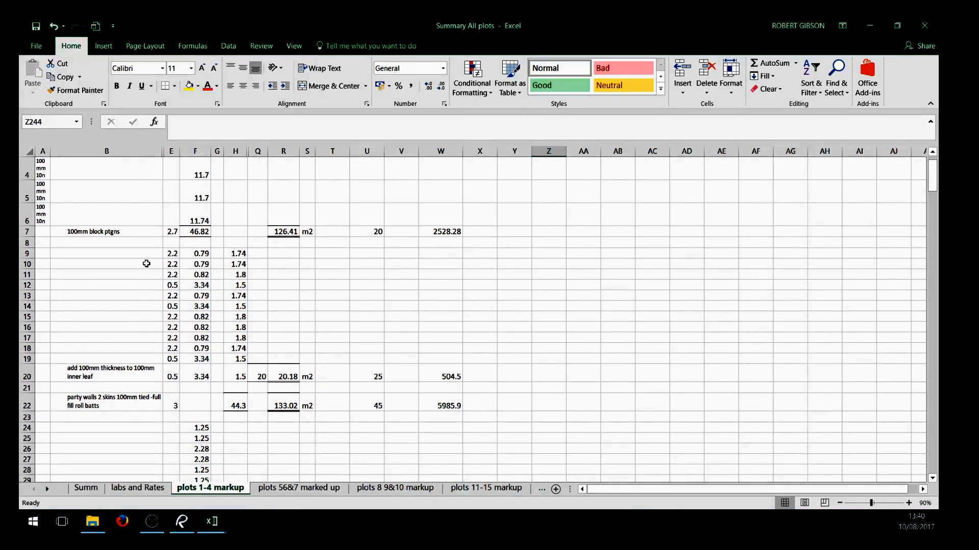
pyautogui.click(377, 234)
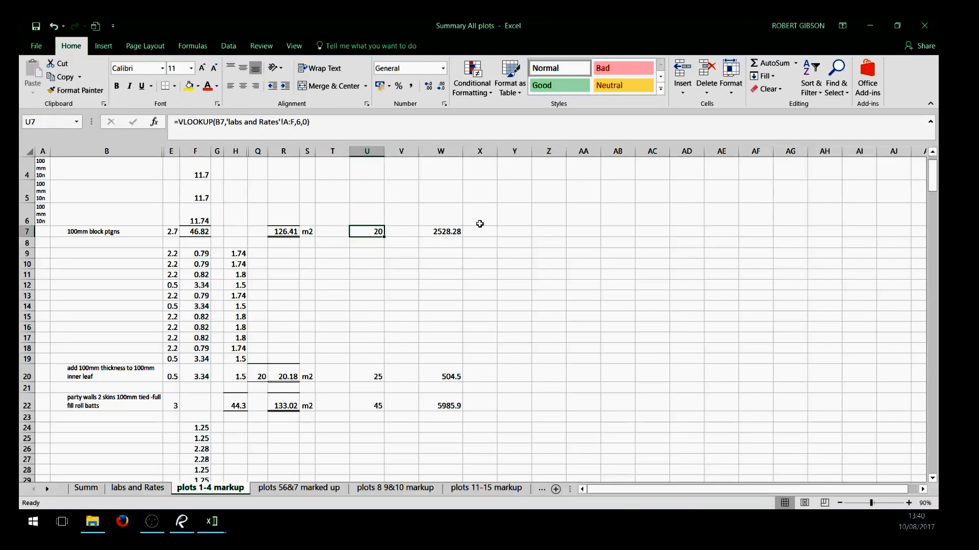
pyautogui.click(457, 234)
pyautogui.click(131, 243)
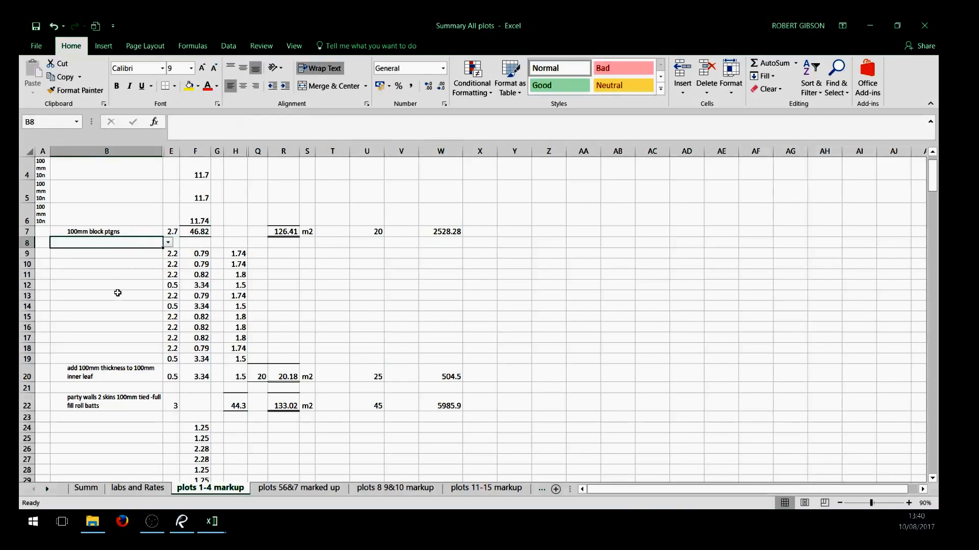
pyautogui.click(106, 356)
pyautogui.scroll(-7, 107, 367)
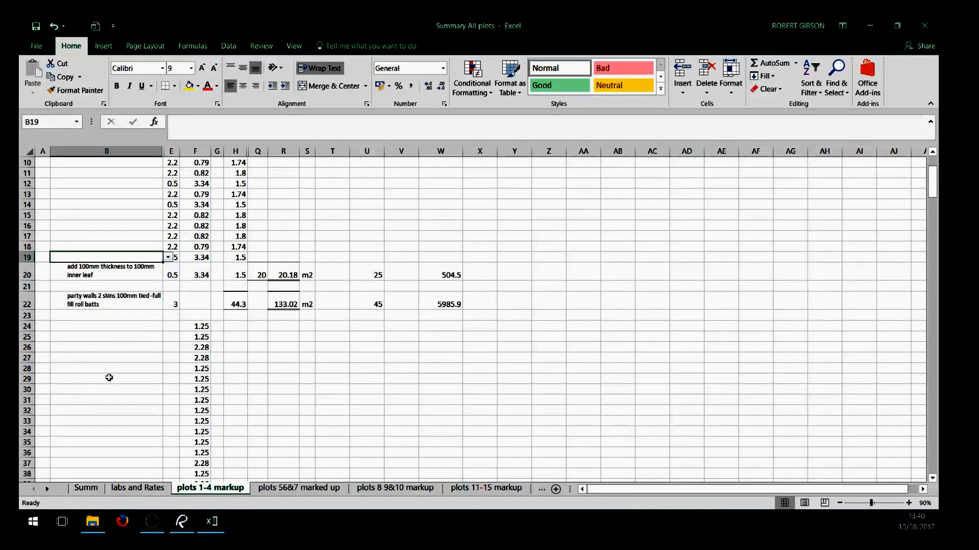
pyautogui.scroll(-20, 109, 377)
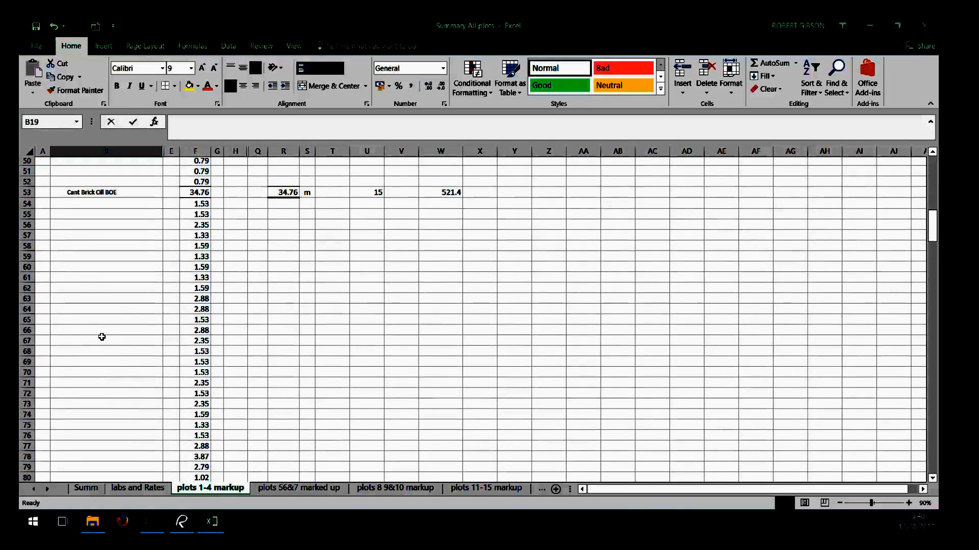
pyautogui.scroll(-14, 113, 331)
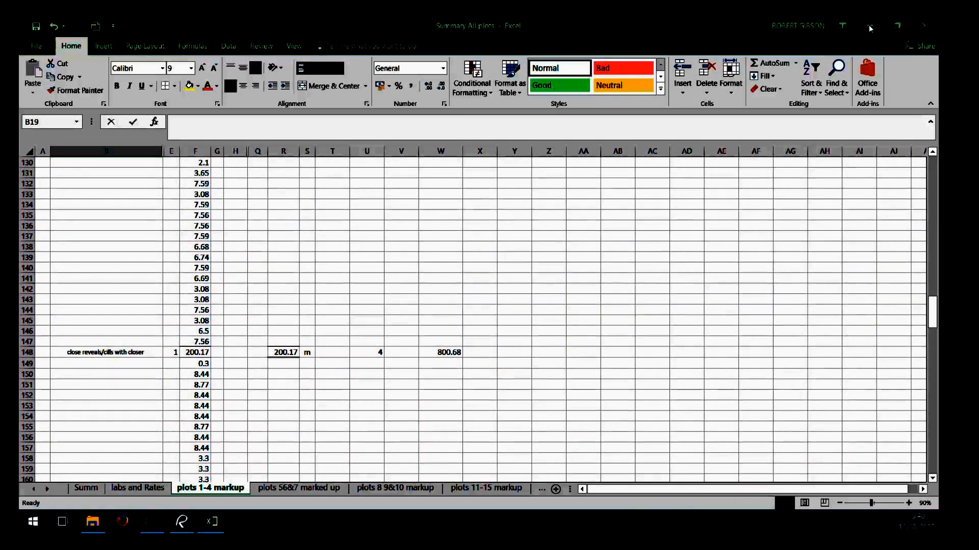
# Minimize the Summary All plots and plots 1-4 markup workbooks, and close the File Explorer window.
pyautogui.click(869, 25)
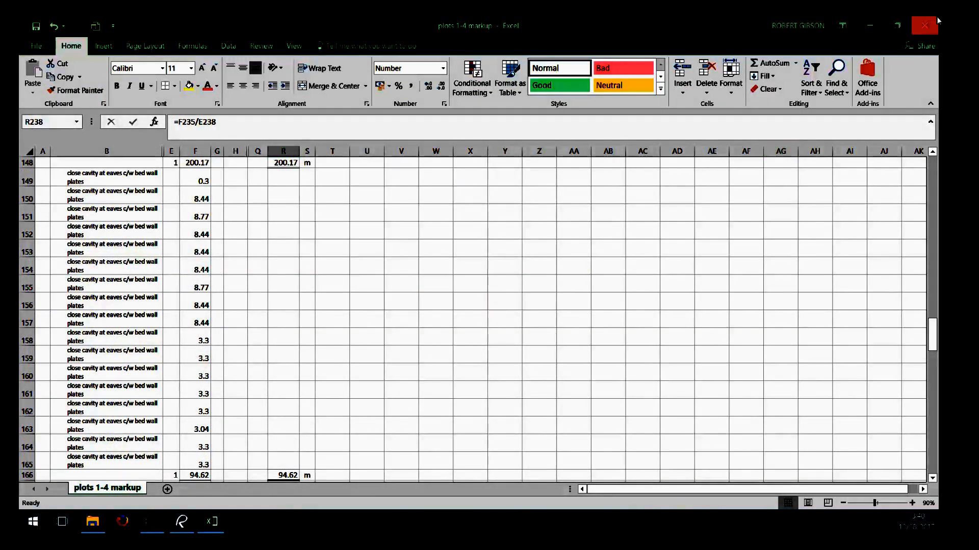
pyautogui.click(875, 28)
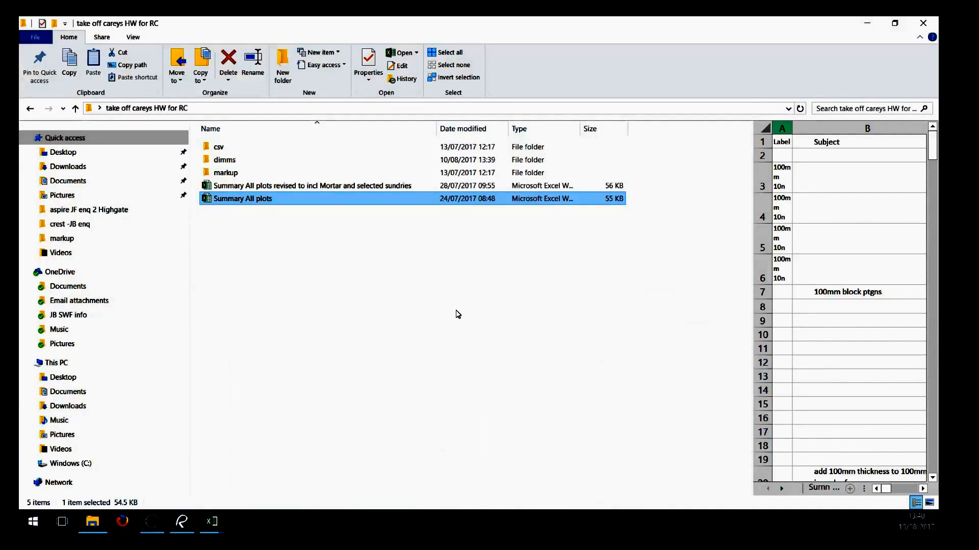
pyautogui.press('F2')
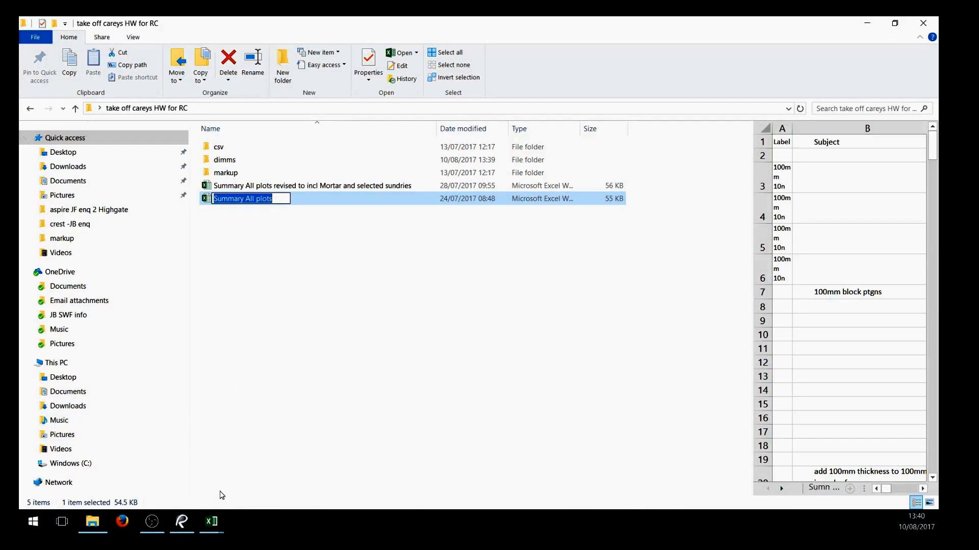
pyautogui.click(923, 23)
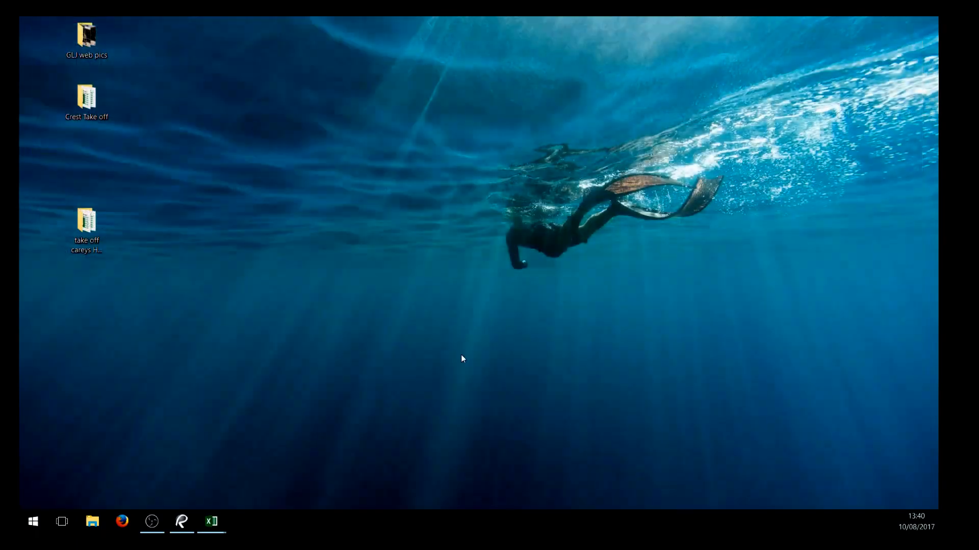
# Open plots 1-4 markup and plots 56&7 marked up from the take off careys HW for RC dimms folder, setting the latter to 80% zoom.
pyautogui.doubleClick(78, 229)
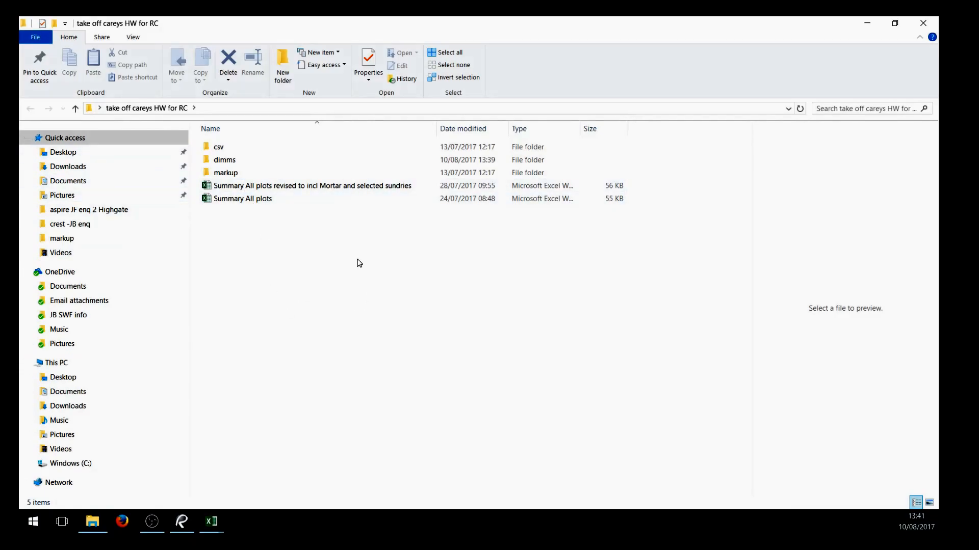
pyautogui.doubleClick(242, 162)
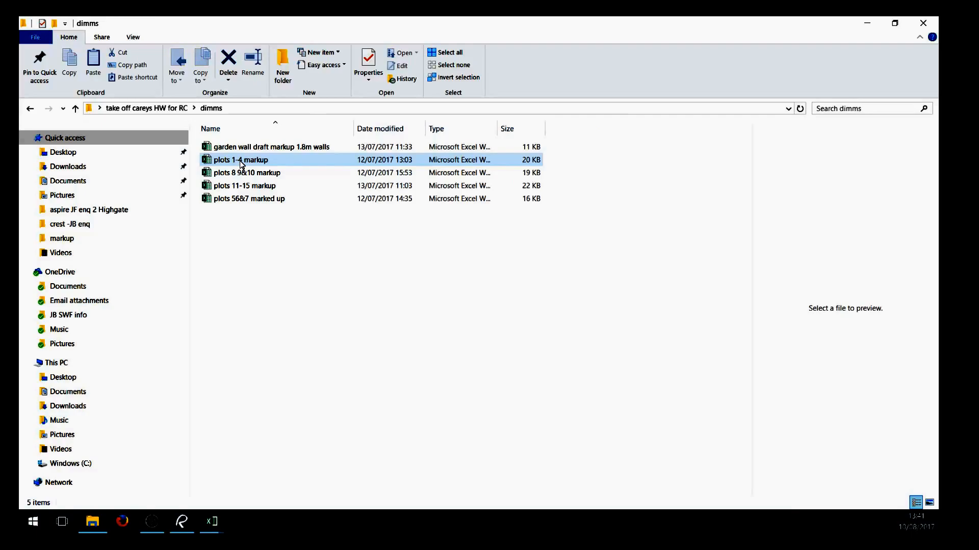
pyautogui.doubleClick(241, 162)
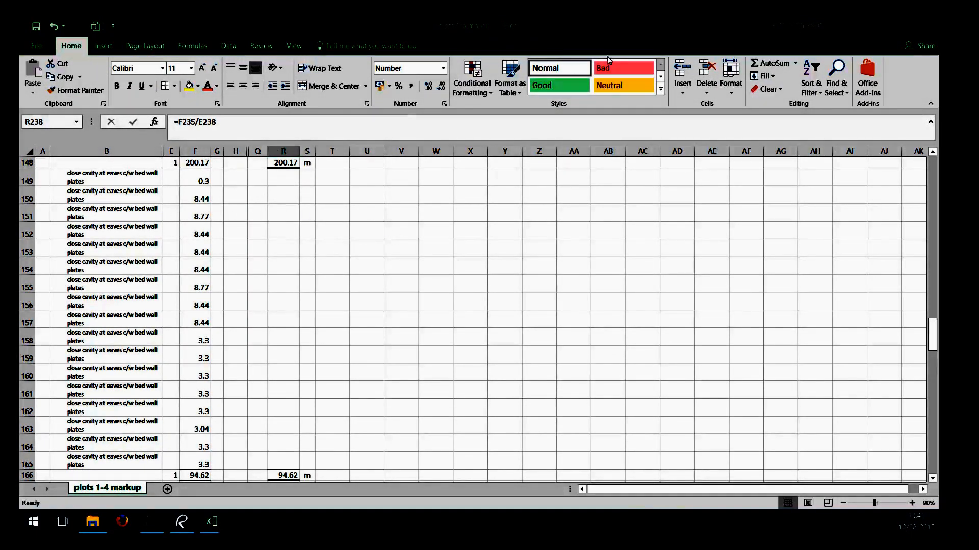
pyautogui.click(876, 24)
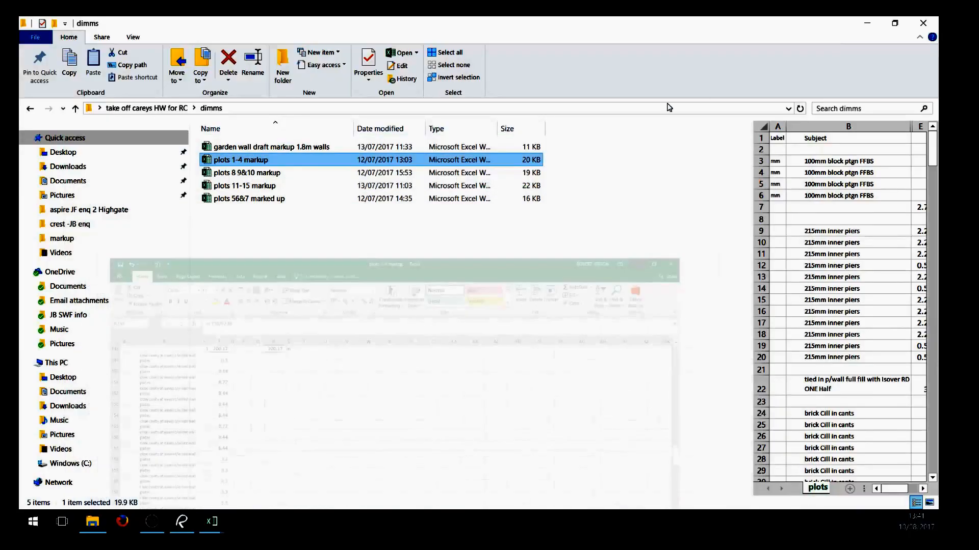
pyautogui.doubleClick(224, 198)
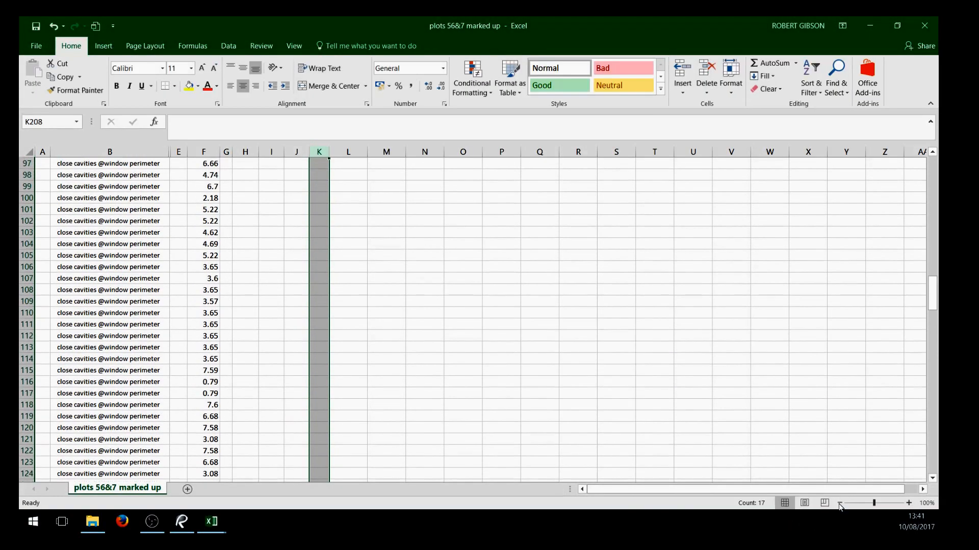
pyautogui.click(842, 503)
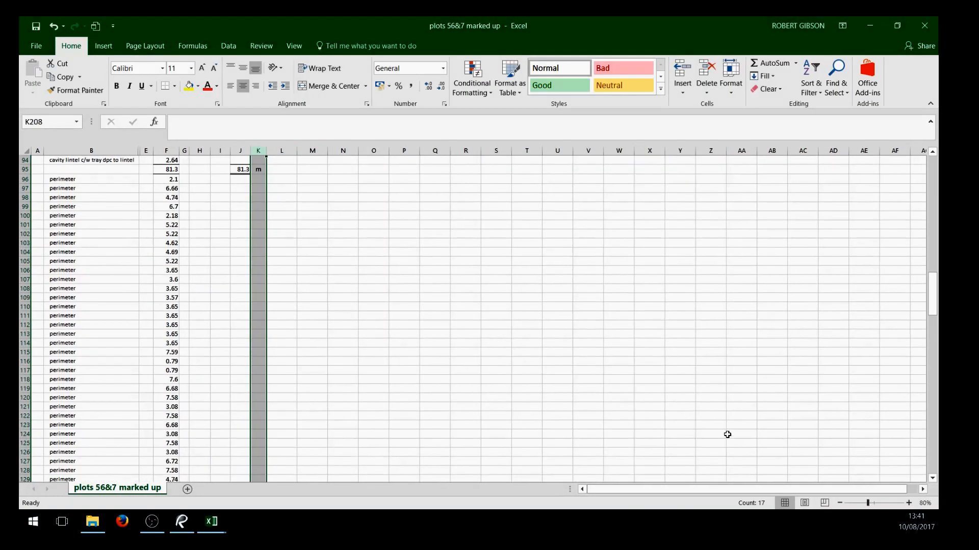
# Restore the two plots workbooks to floating windows, minimize File Explorer, and arrange both workbooks so their windows overlap on the desktop.
pyautogui.click(897, 26)
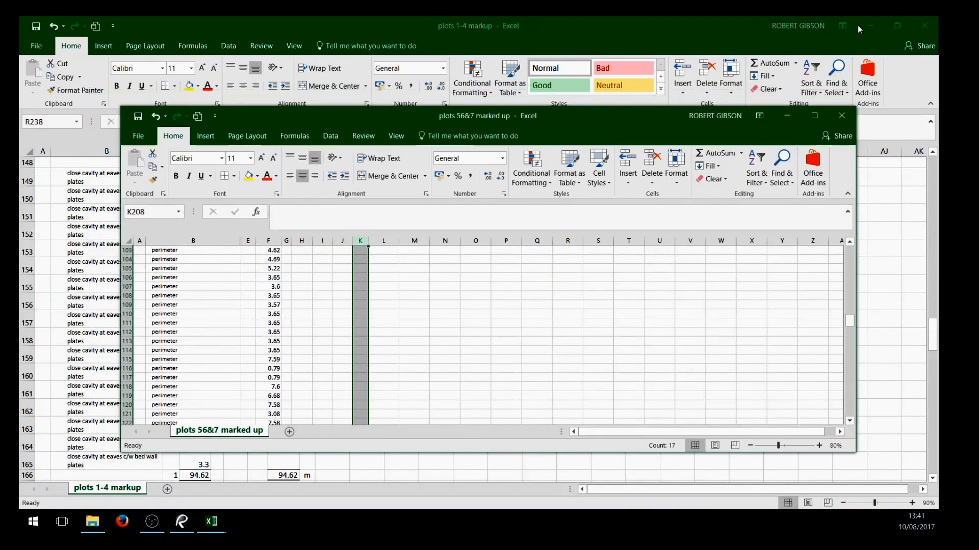
pyautogui.click(897, 25)
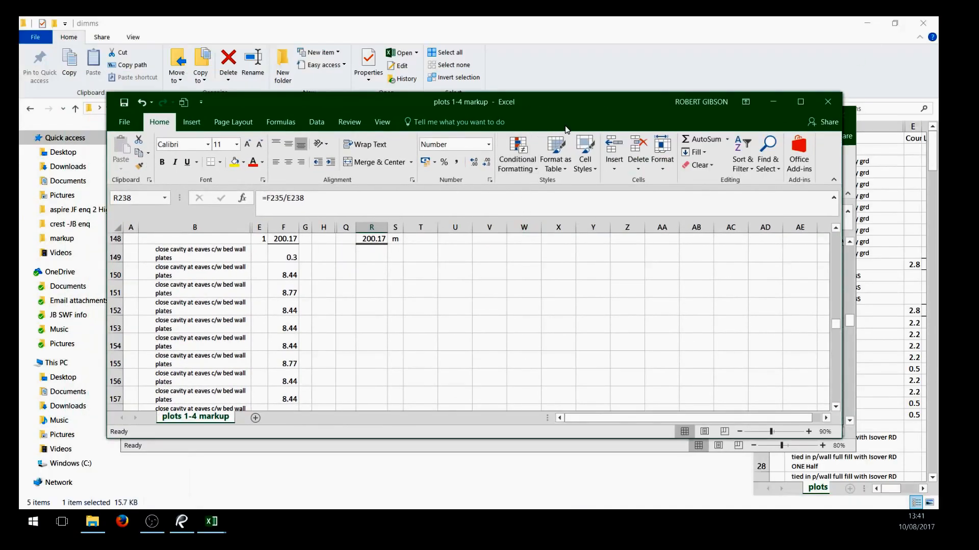
pyautogui.click(866, 23)
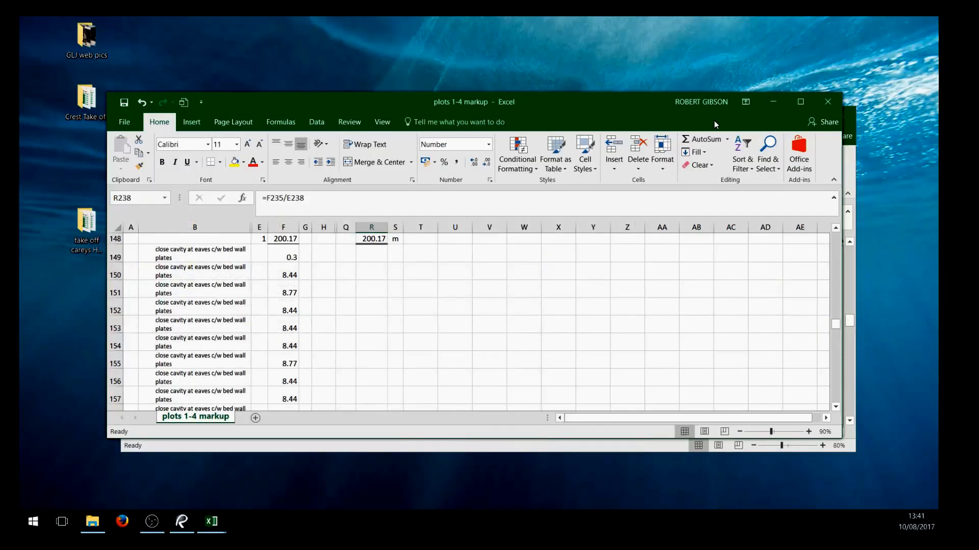
pyautogui.moveTo(627, 117); pyautogui.dragTo(664, 230)
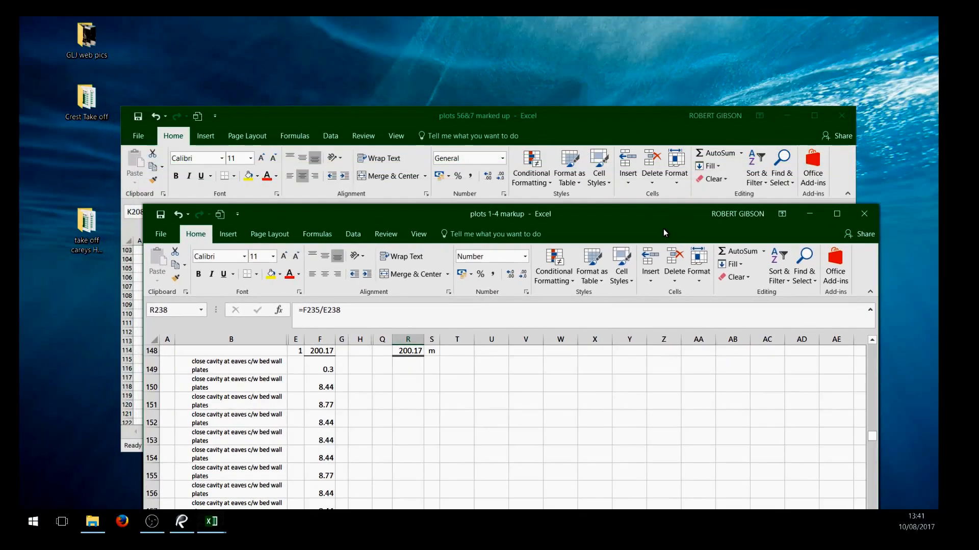
pyautogui.moveTo(626, 121); pyautogui.dragTo(634, 80)
pyautogui.scroll(-14, 491, 324)
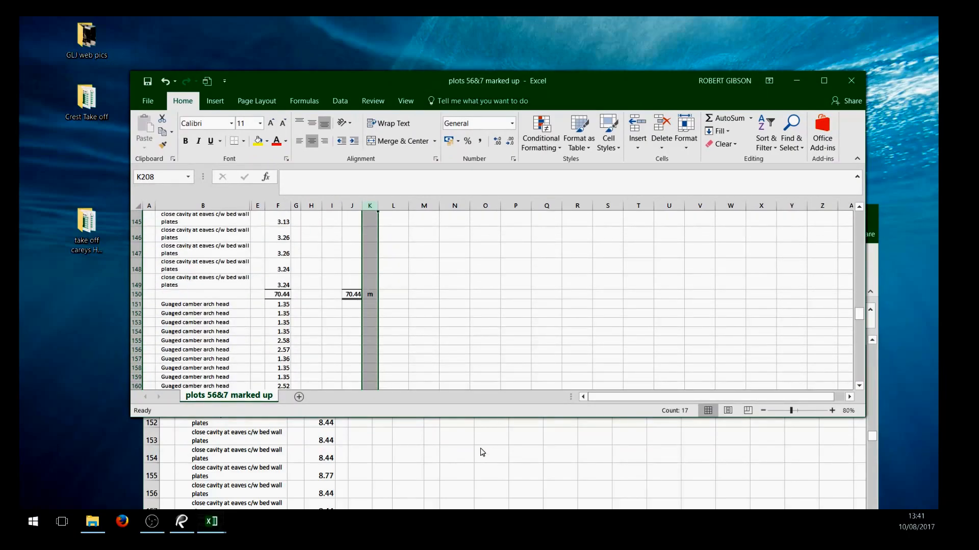
pyautogui.scroll(-2, 482, 452)
pyautogui.click(474, 462)
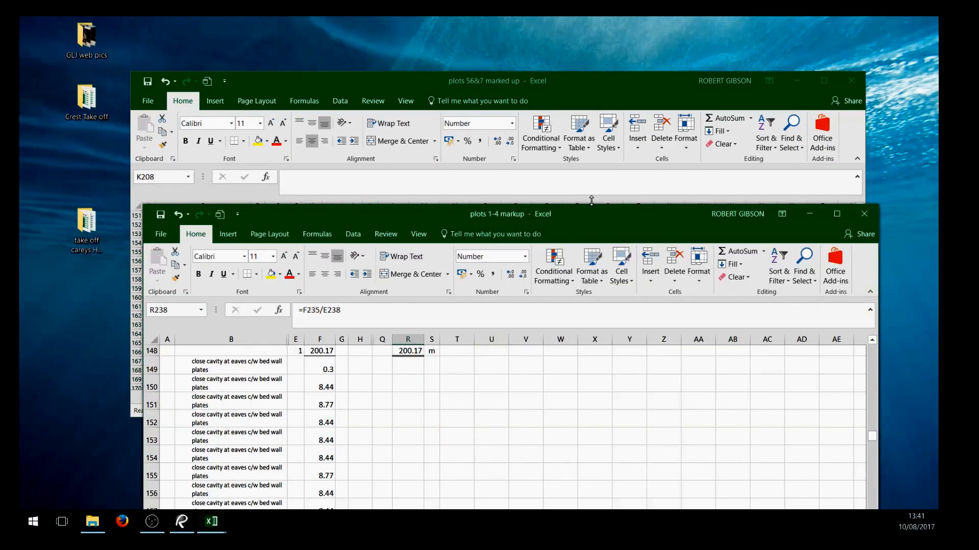
pyautogui.moveTo(594, 218); pyautogui.dragTo(662, 92)
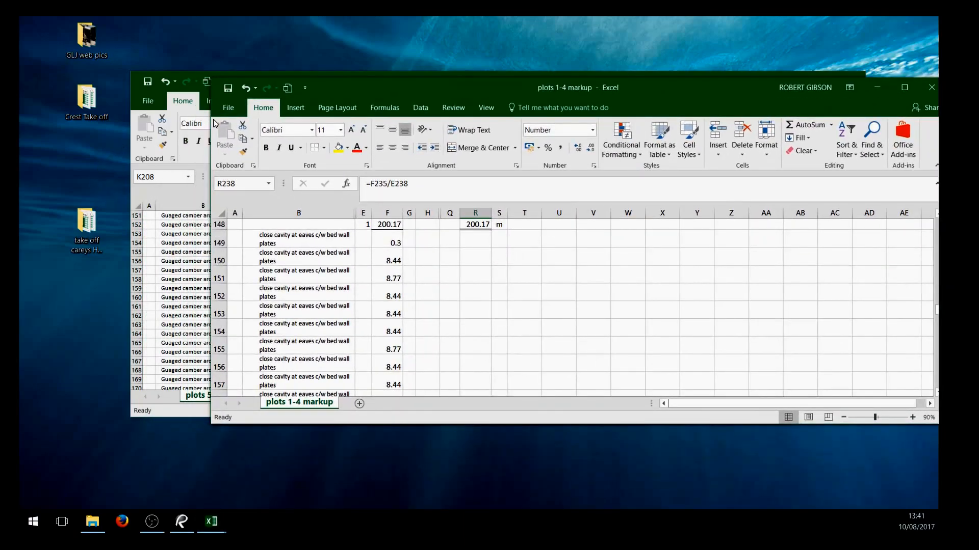
# Create a new blank workbook and offset its window from plots 1-4 markup so both sheet tab areas are accessible.
pyautogui.click(228, 107)
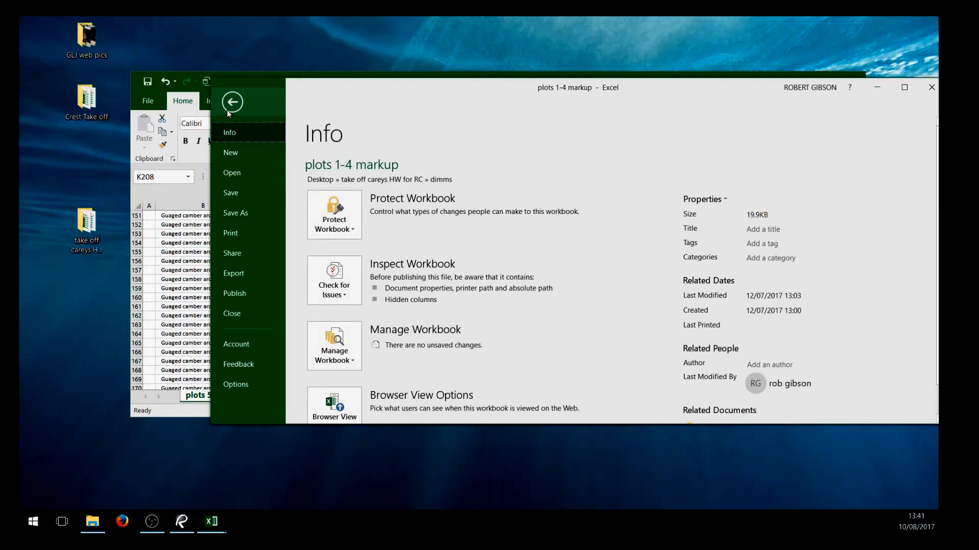
pyautogui.click(232, 174)
pyautogui.click(228, 153)
pyautogui.click(345, 306)
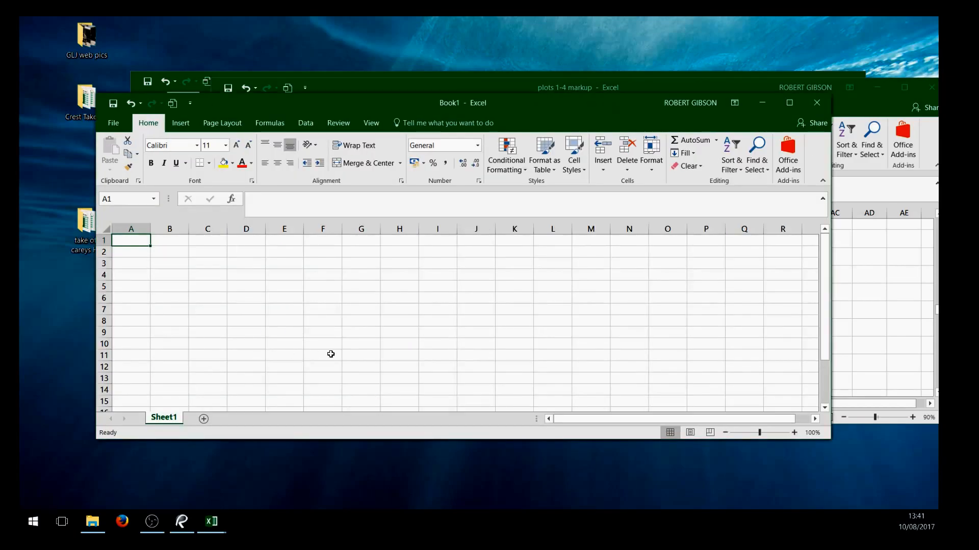
pyautogui.moveTo(346, 100); pyautogui.dragTo(342, 168)
pyautogui.moveTo(413, 94); pyautogui.dragTo(528, 89)
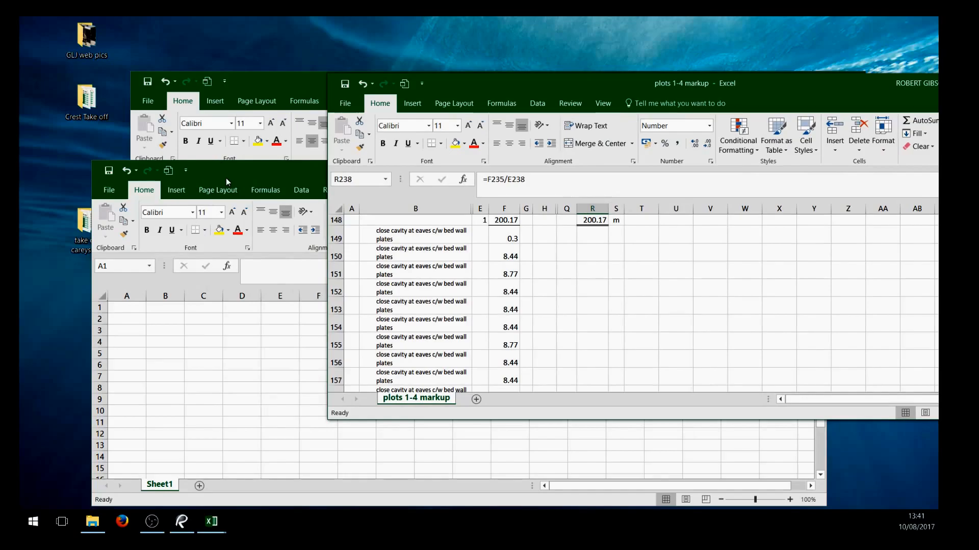
pyautogui.moveTo(226, 178); pyautogui.dragTo(210, 154)
# Save the blank workbook to the Desktop as an Excel Workbook named summary.
pyautogui.click(96, 168)
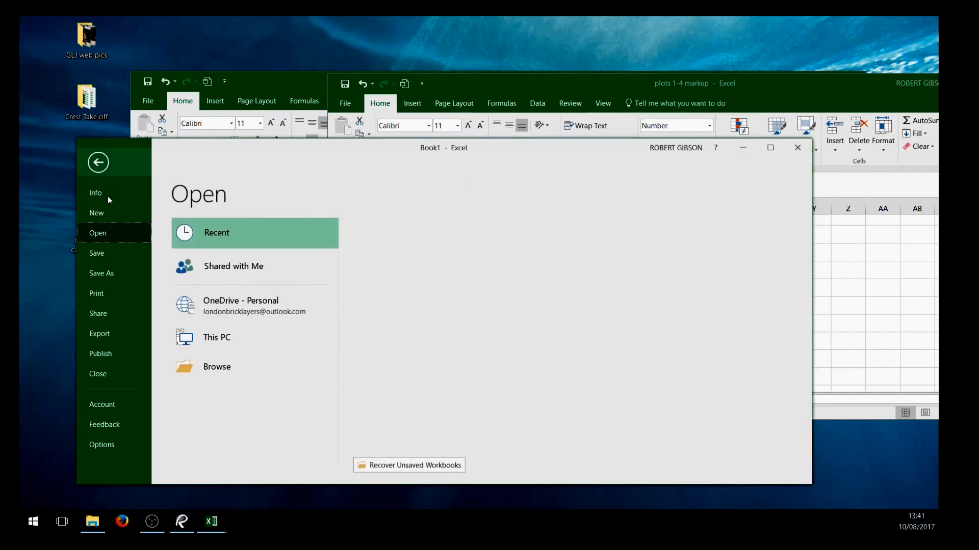
pyautogui.click(108, 273)
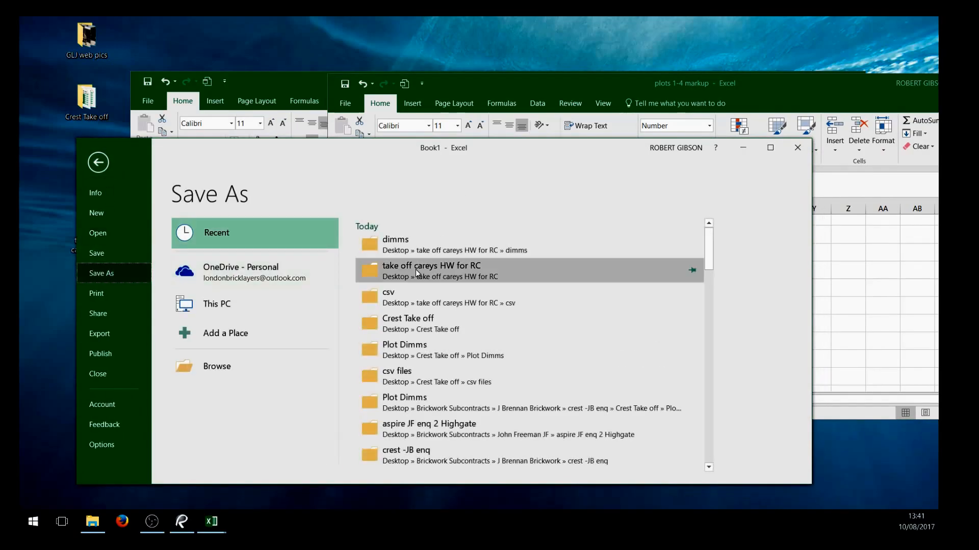
pyautogui.click(247, 359)
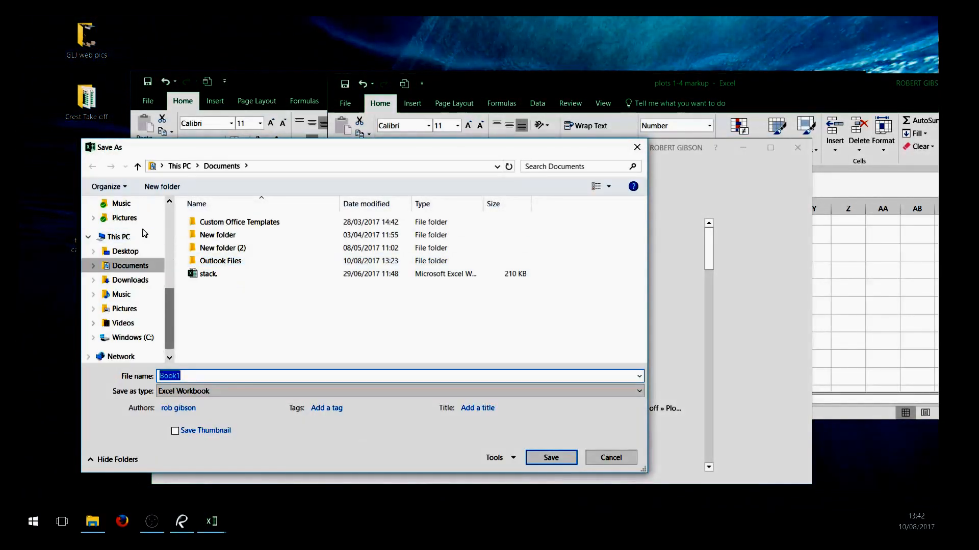
pyautogui.click(133, 253)
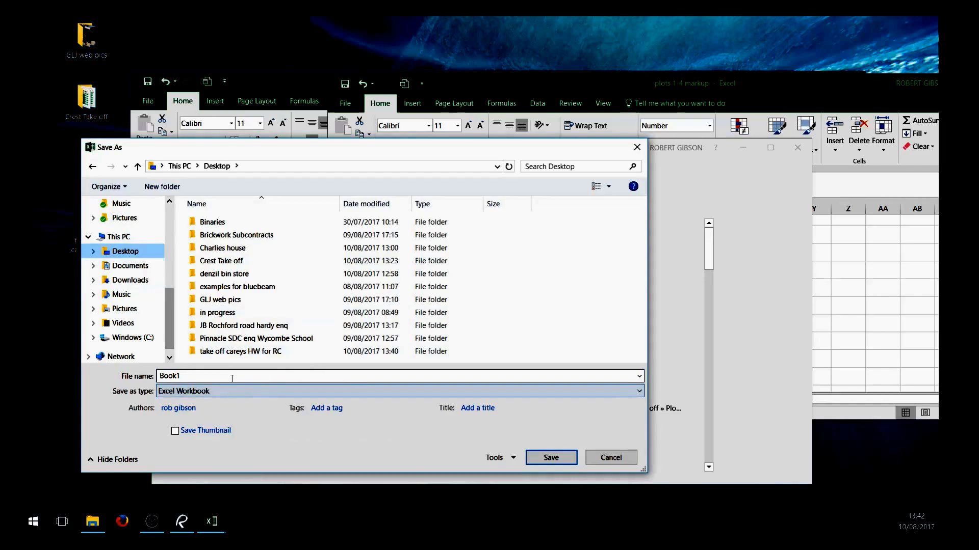
pyautogui.write('summary')
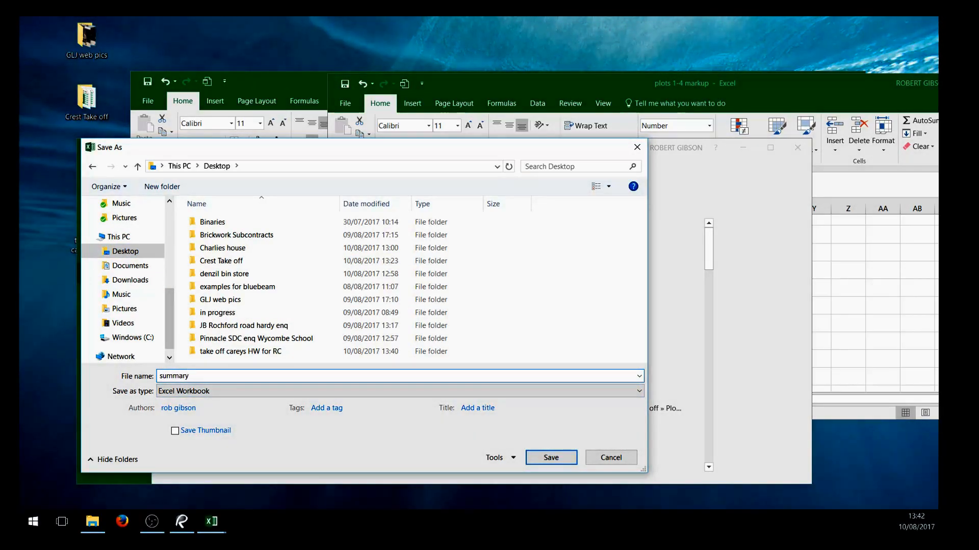
pyautogui.click(556, 457)
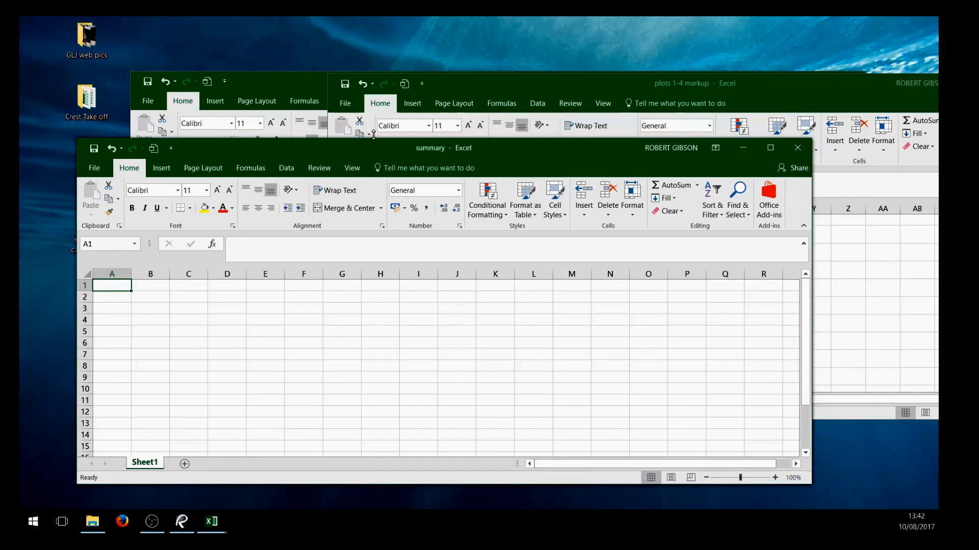
# Move the plots 1-4 markup and plots 56&7 marked up sheets into the summary workbook after Sheet1, and maximize that workbook.
pyautogui.click(457, 87)
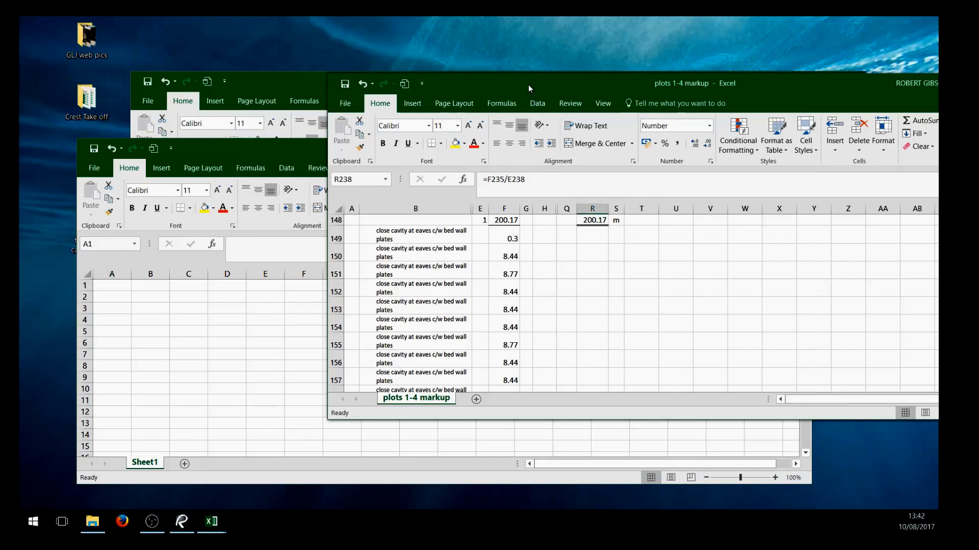
pyautogui.moveTo(528, 84); pyautogui.dragTo(572, 71)
pyautogui.moveTo(468, 385)
pyautogui.mouseDown()
pyautogui.moveTo(330, 399)
pyautogui.moveTo(206, 440)
pyautogui.mouseUp()
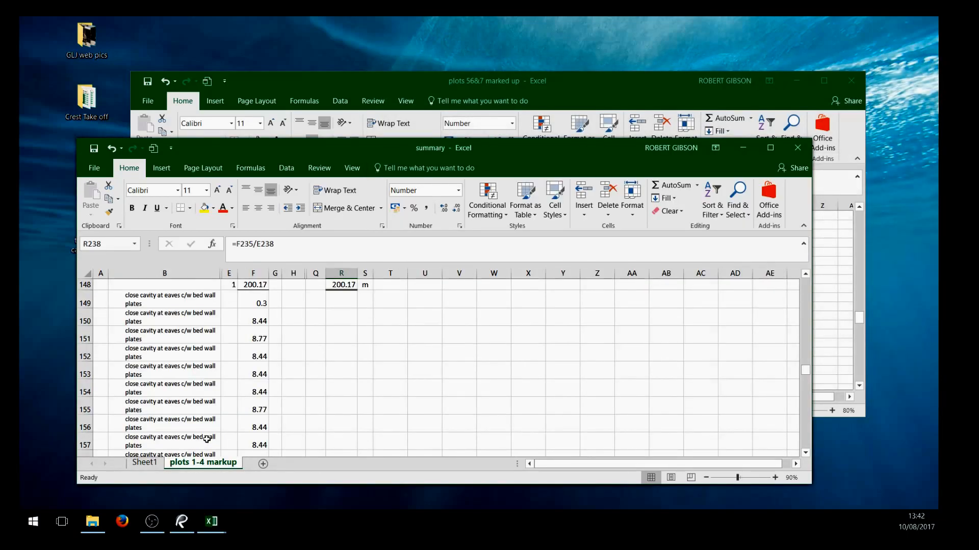
pyautogui.moveTo(608, 87); pyautogui.dragTo(747, 60)
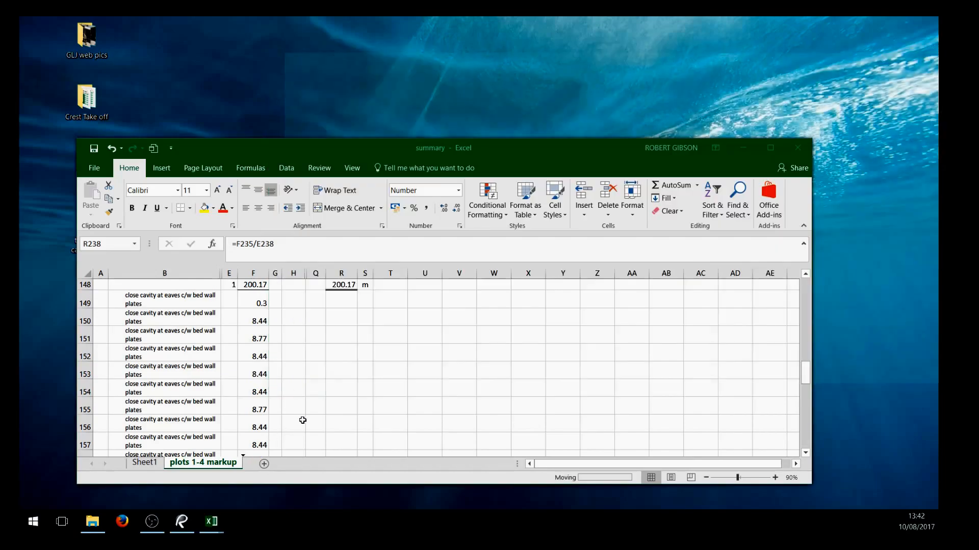
pyautogui.moveTo(557, 151); pyautogui.dragTo(628, 104)
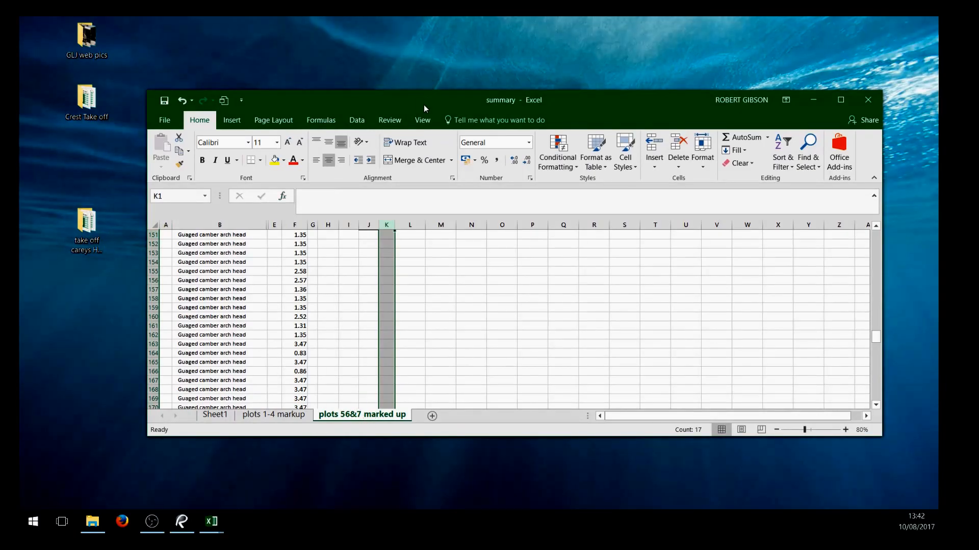
pyautogui.moveTo(422, 99); pyautogui.dragTo(407, 17)
# Rename Sheet1 of the summary workbook as Summary.
pyautogui.scroll(-9, 356, 255)
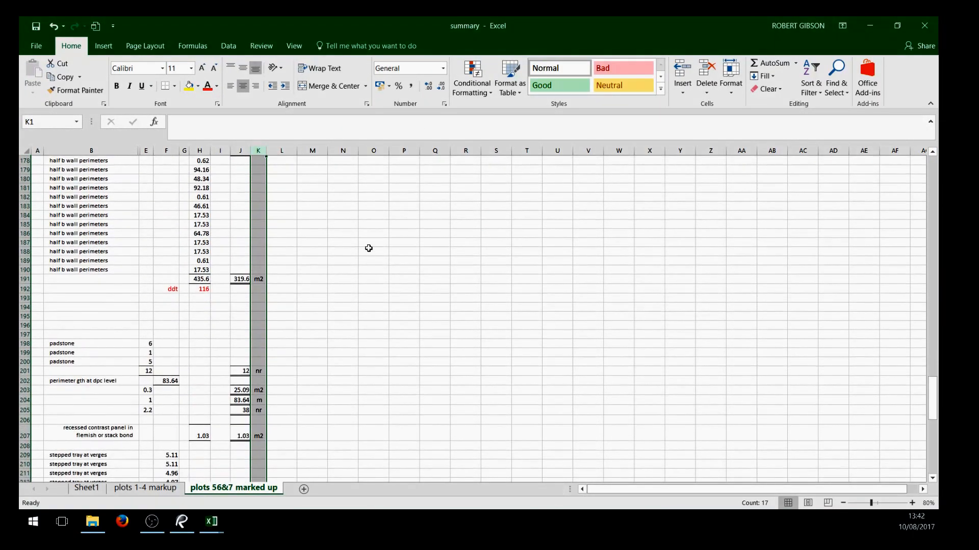
pyautogui.scroll(-1, 369, 248)
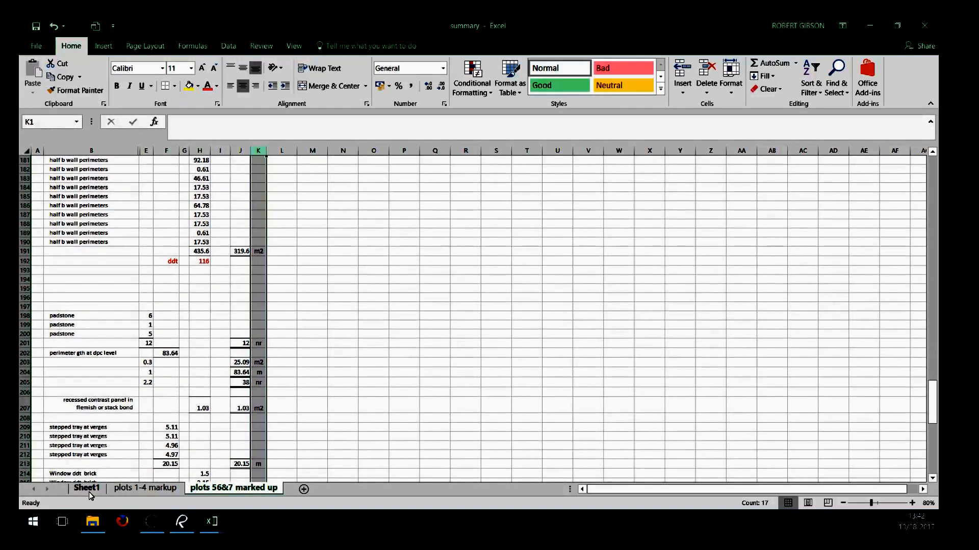
pyautogui.click(88, 490)
pyautogui.rightClick(92, 494)
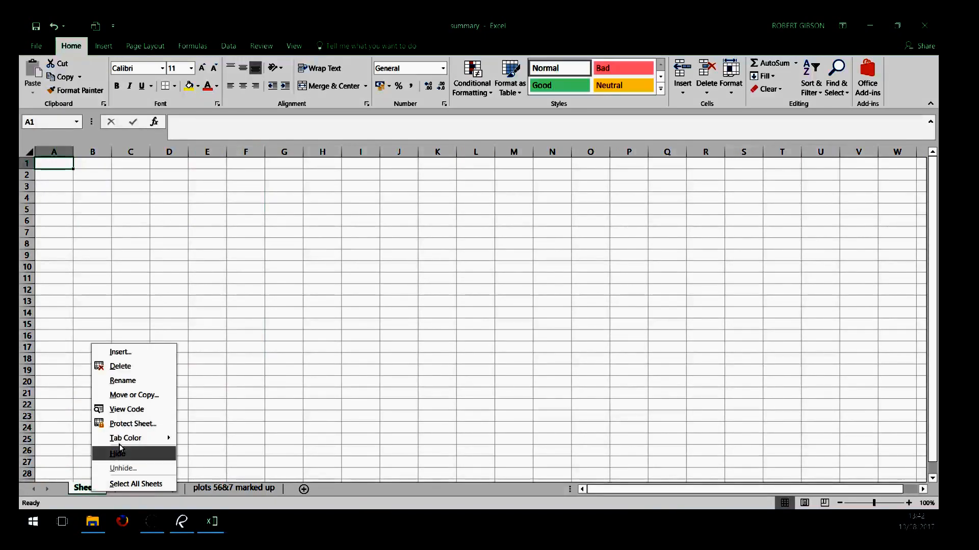
pyautogui.click(135, 379)
pyautogui.write('S')
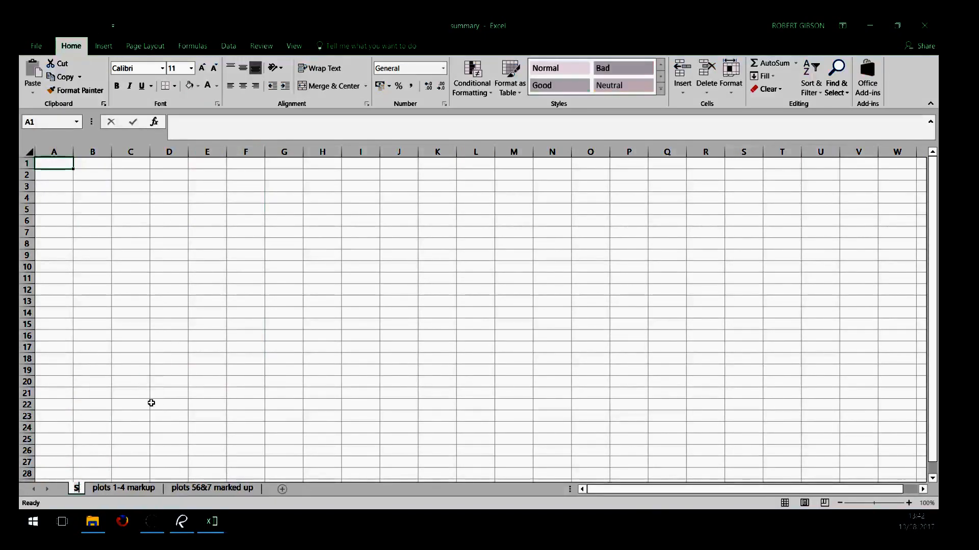
pyautogui.write('ummary')
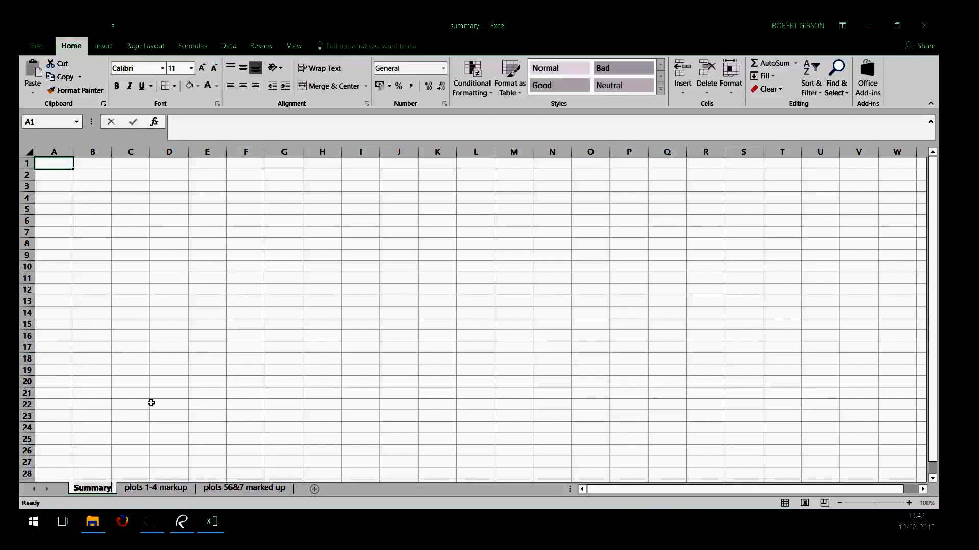
pyautogui.click(475, 335)
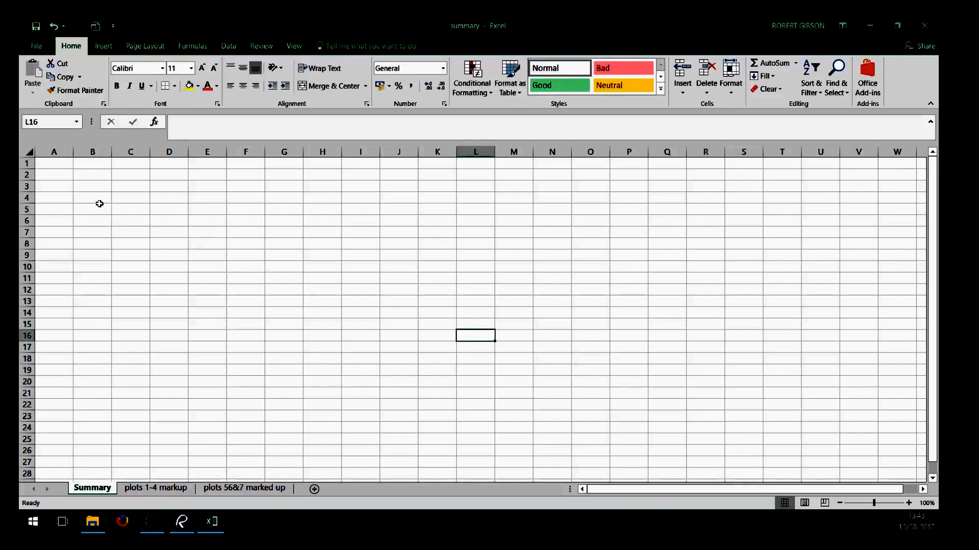
pyautogui.click(96, 204)
pyautogui.write('1-4')
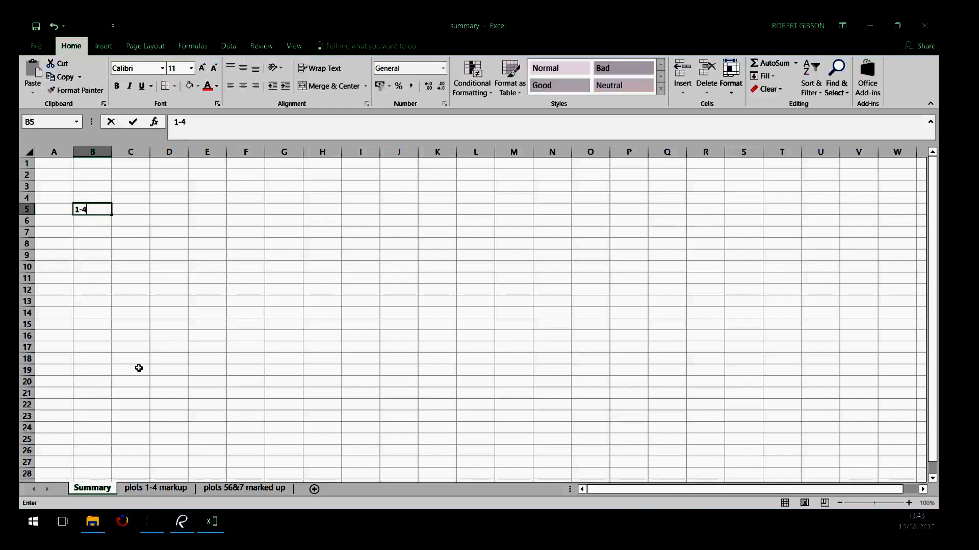
pyautogui.moveTo(138, 368); pyautogui.dragTo(149, 360)
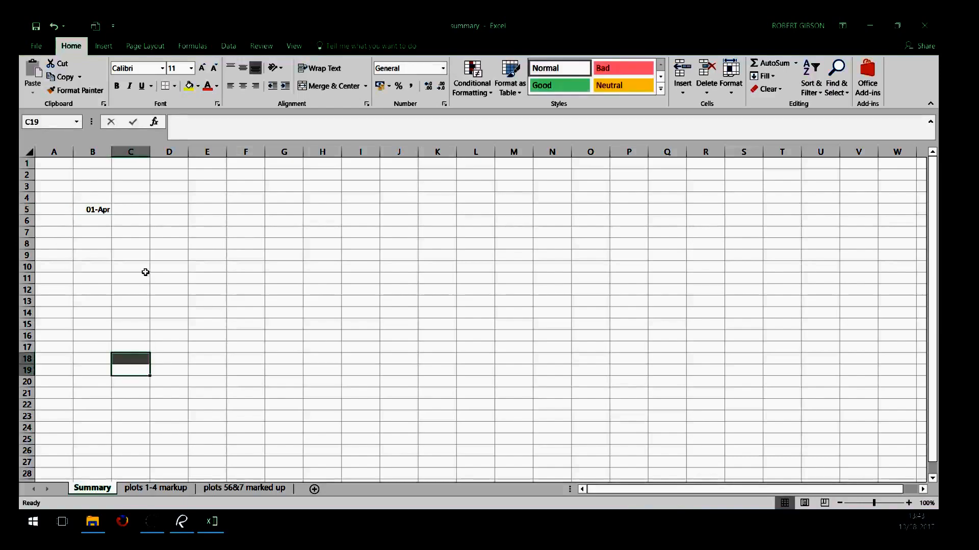
# Enter the label plots 1-4 in cell B5 of the Summary sheet.
pyautogui.click(90, 211)
pyautogui.write('plots 1-4')
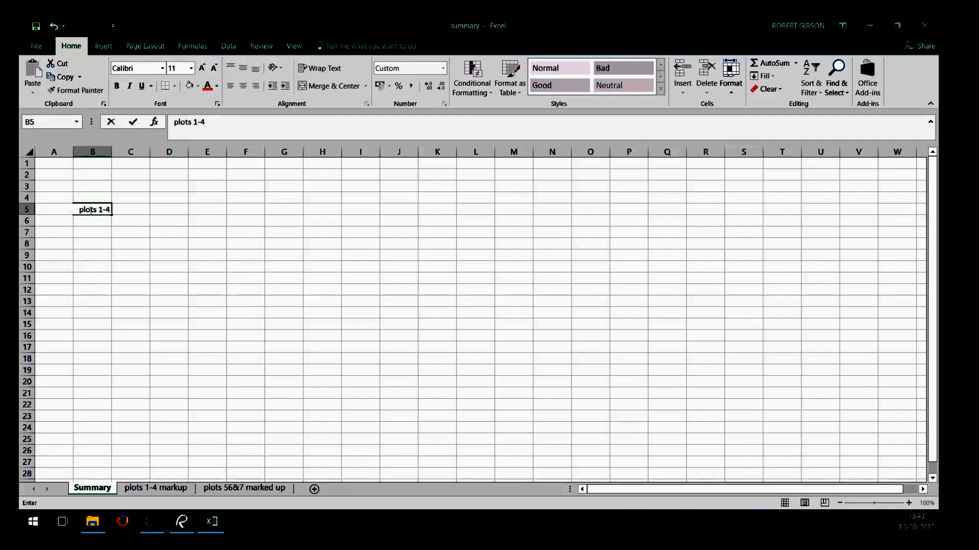
# Enter the label plots 56&7 in cell B7 of the Summary sheet.
pyautogui.click(87, 229)
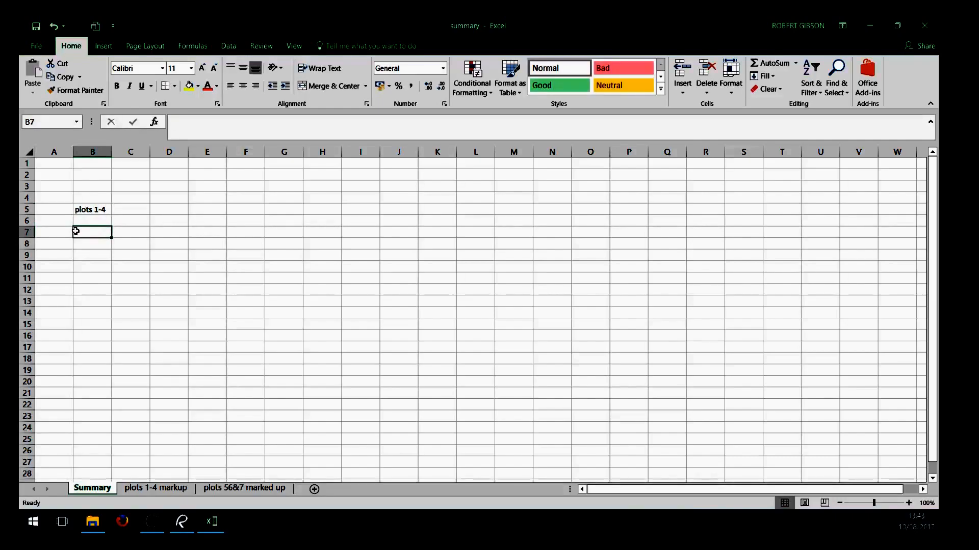
pyautogui.write('plots 56&7')
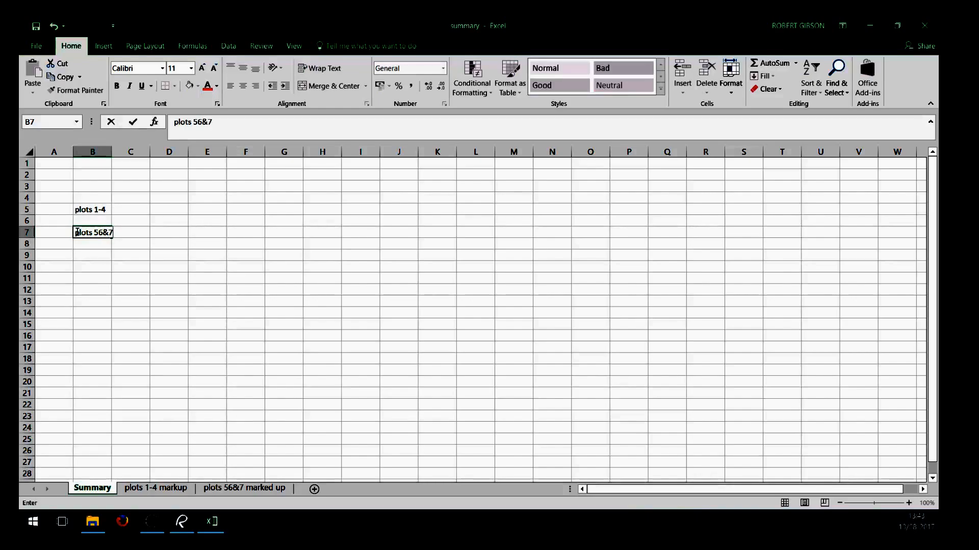
pyautogui.click(237, 354)
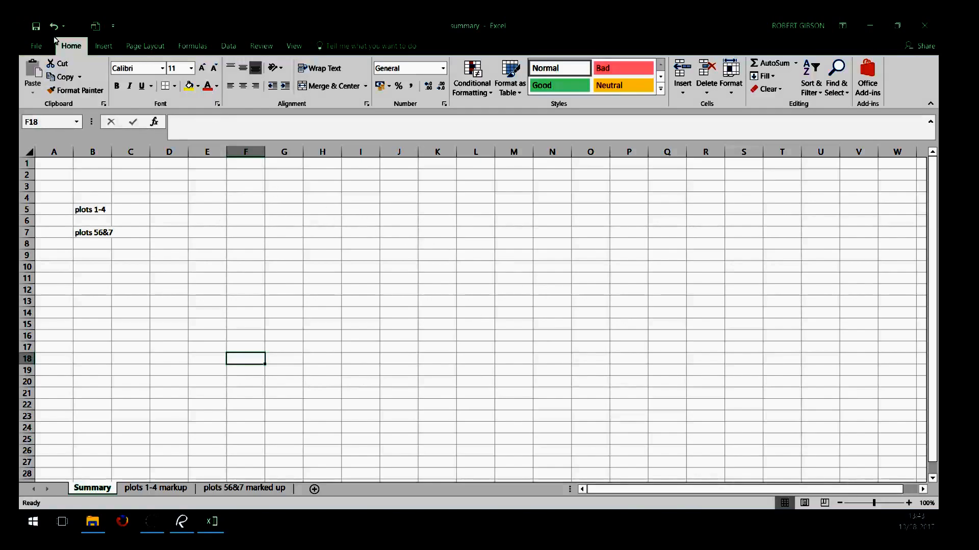
# Enter the rate 20 in cell U7 of the plots 1-4 markup sheet, in line with the block partition area.
pyautogui.click(902, 27)
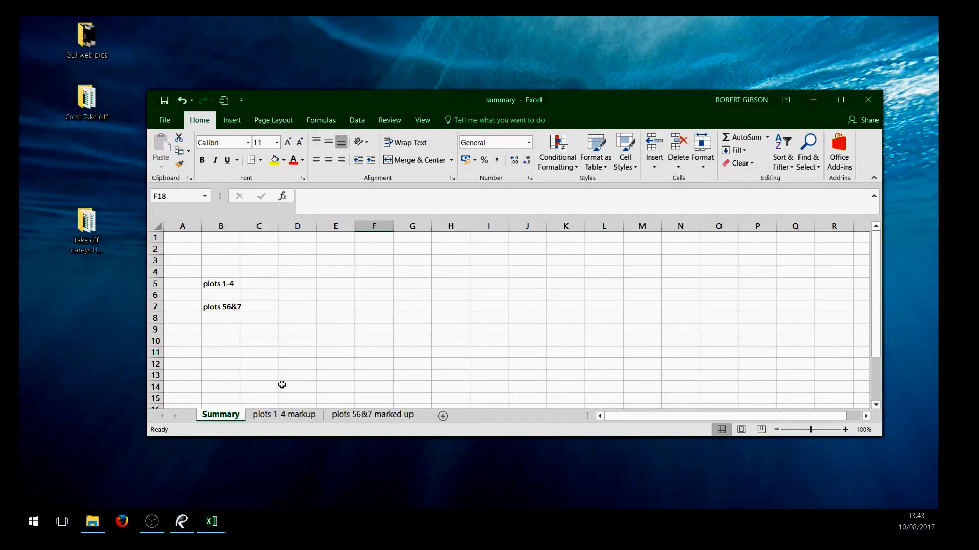
pyautogui.click(284, 414)
pyautogui.moveTo(424, 100); pyautogui.dragTo(387, 16)
pyautogui.scroll(20, 395, 209)
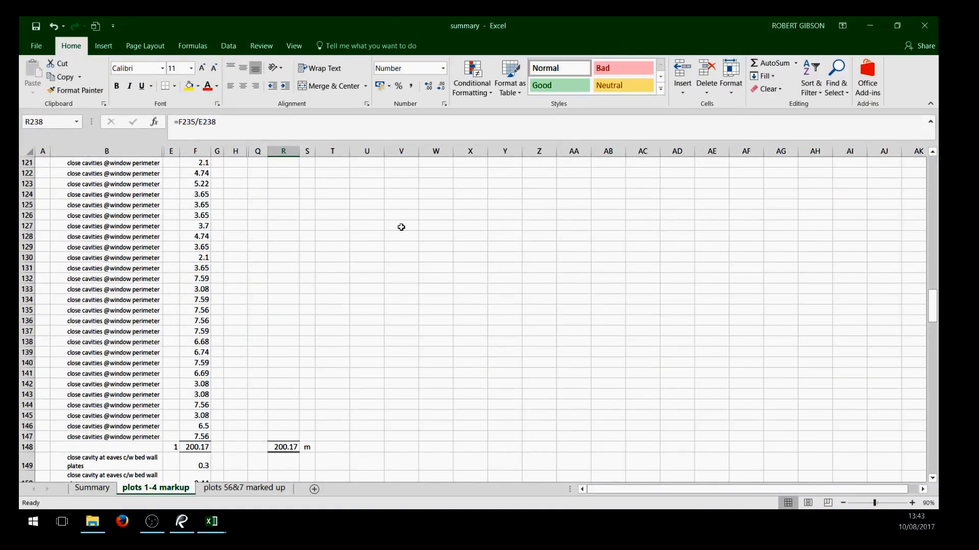
pyautogui.scroll(15, 395, 257)
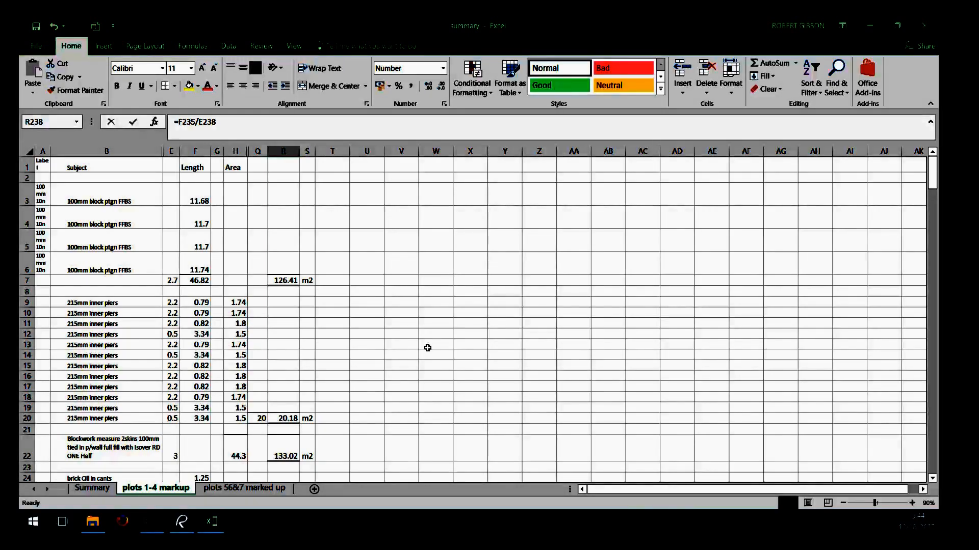
pyautogui.scroll(-2, 408, 304)
pyautogui.scroll(2, 408, 304)
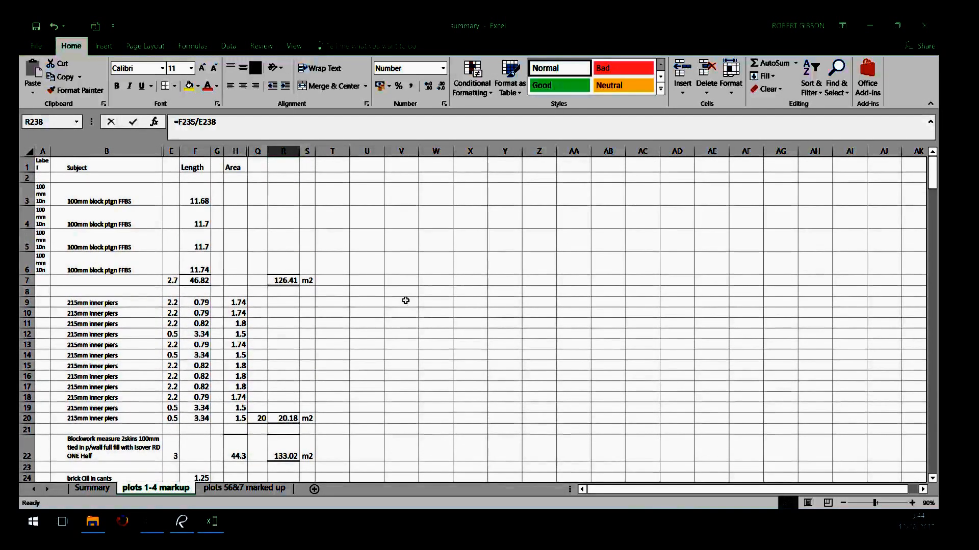
pyautogui.click(363, 278)
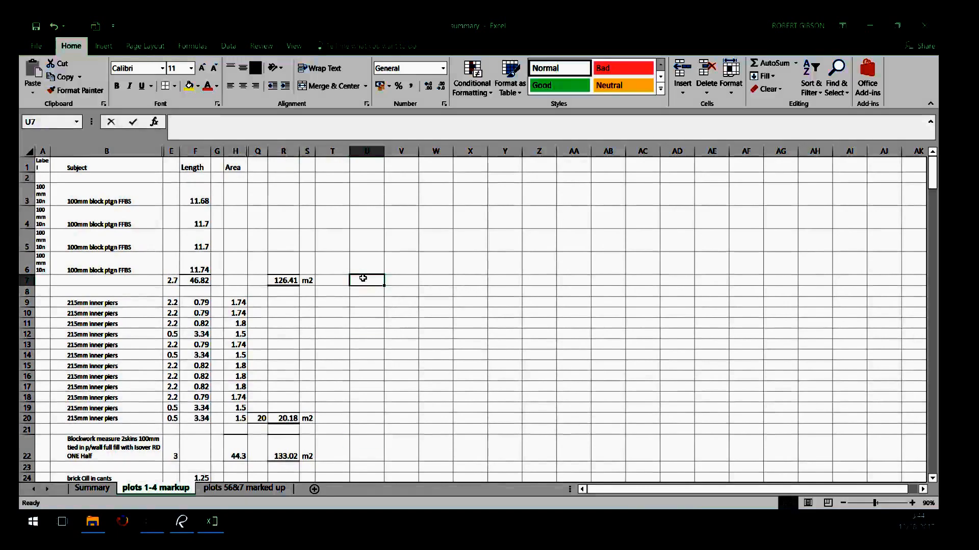
pyautogui.write('20')
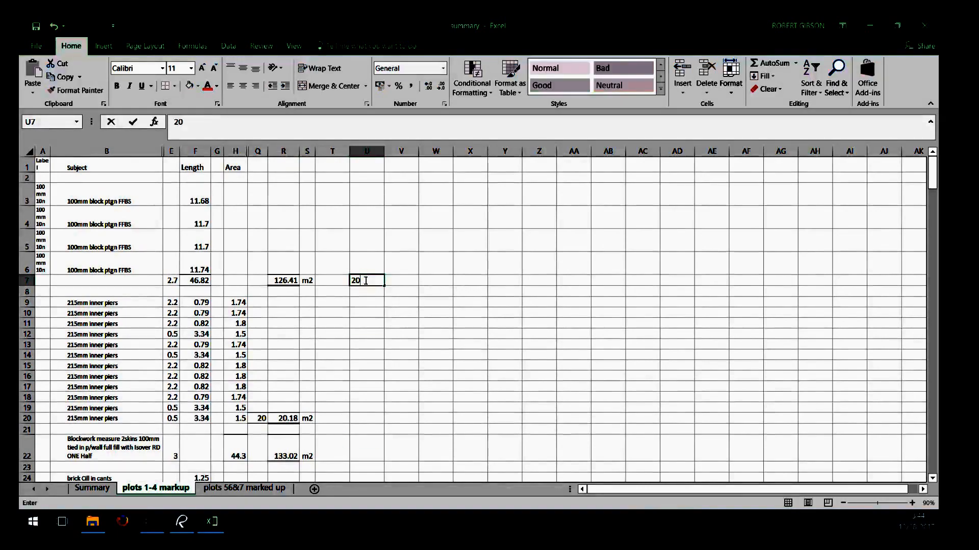
pyautogui.click(365, 325)
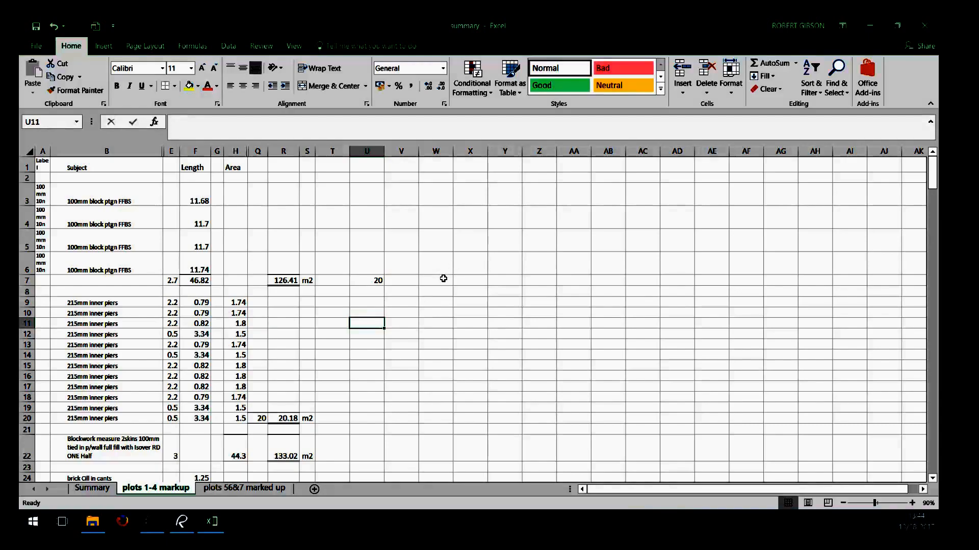
# Calculate the block partition price in cell W7 with a SUM formula multiplying U7 by R7.
pyautogui.scroll(-4, 349, 429)
pyautogui.scroll(4, 353, 424)
pyautogui.scroll(-4, 380, 424)
pyautogui.scroll(4, 422, 439)
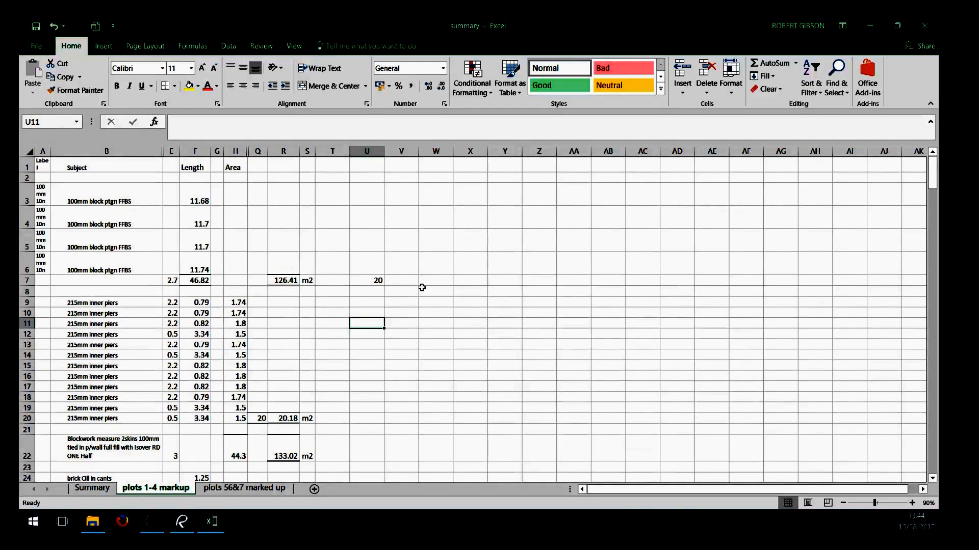
pyautogui.click(435, 279)
pyautogui.write('=sum(')
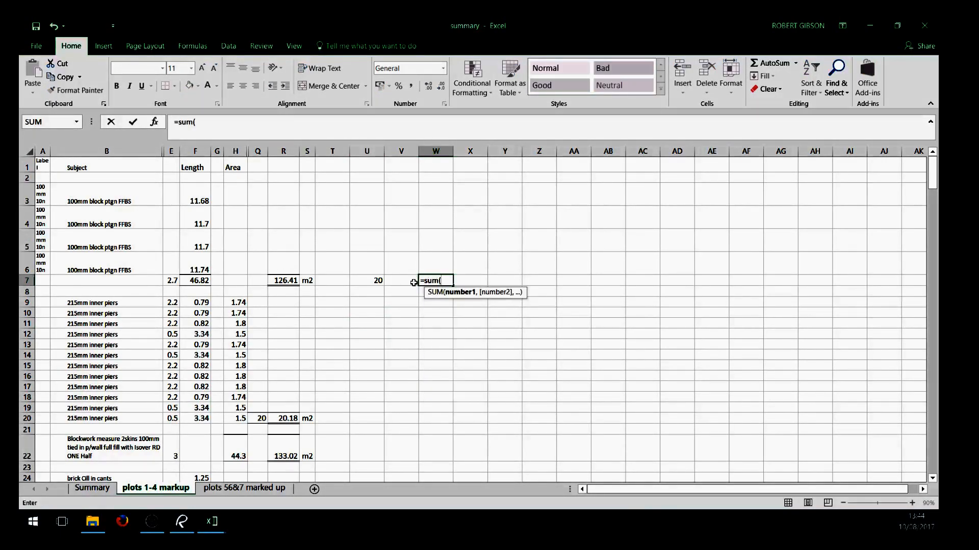
pyautogui.click(374, 280)
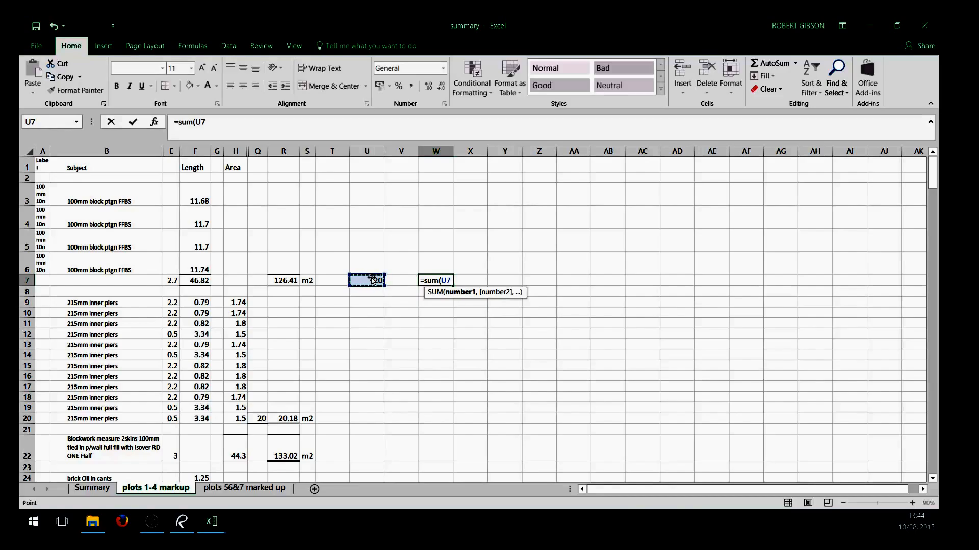
pyautogui.write('*')
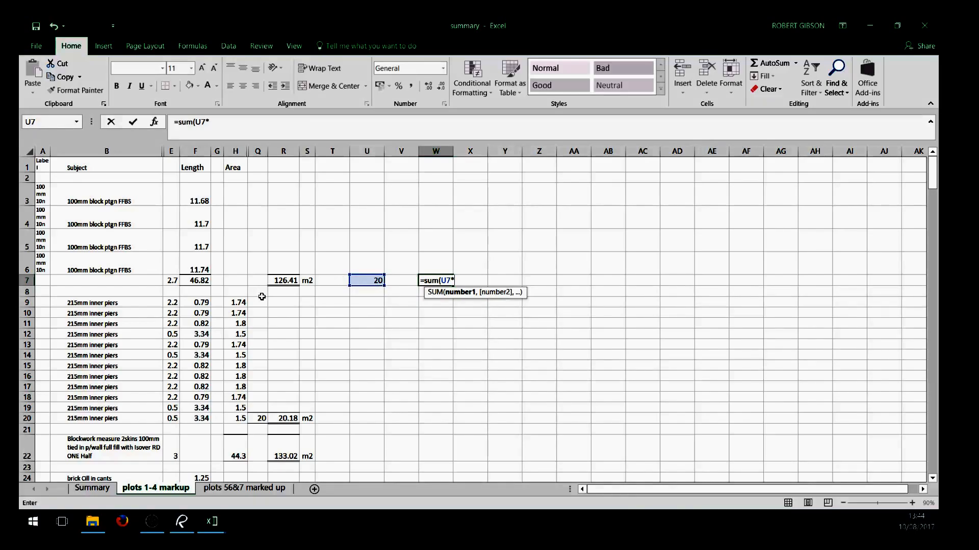
pyautogui.click(278, 281)
pyautogui.write(')')
pyautogui.press('Return')
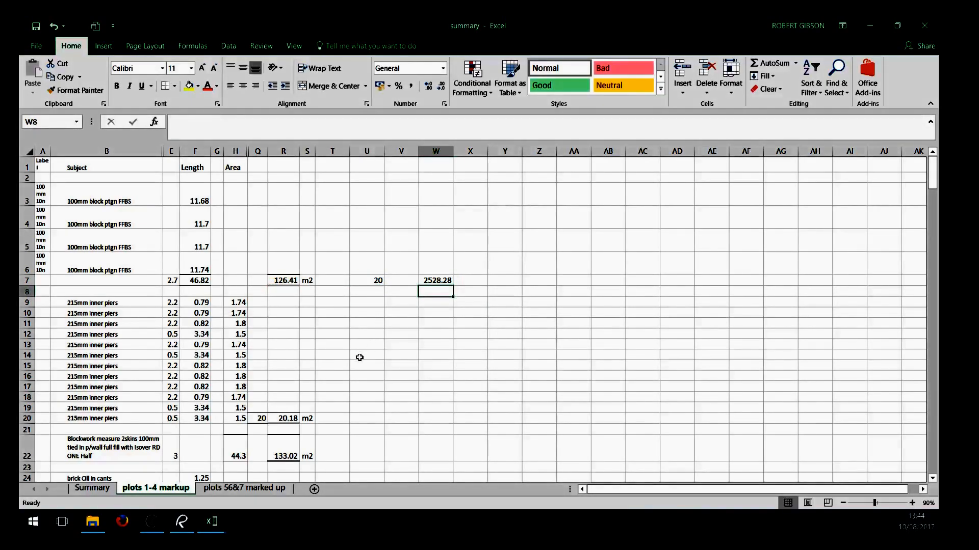
# Enter the rate 15 in cell U20 for the 215mm inner piers.
pyautogui.click(378, 419)
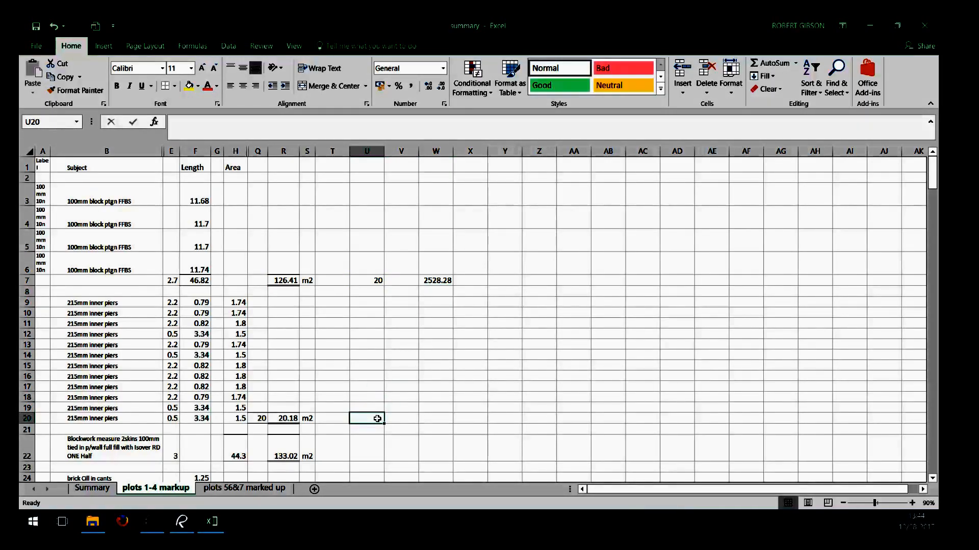
pyautogui.write('15')
pyautogui.moveTo(480, 426); pyautogui.dragTo(478, 417)
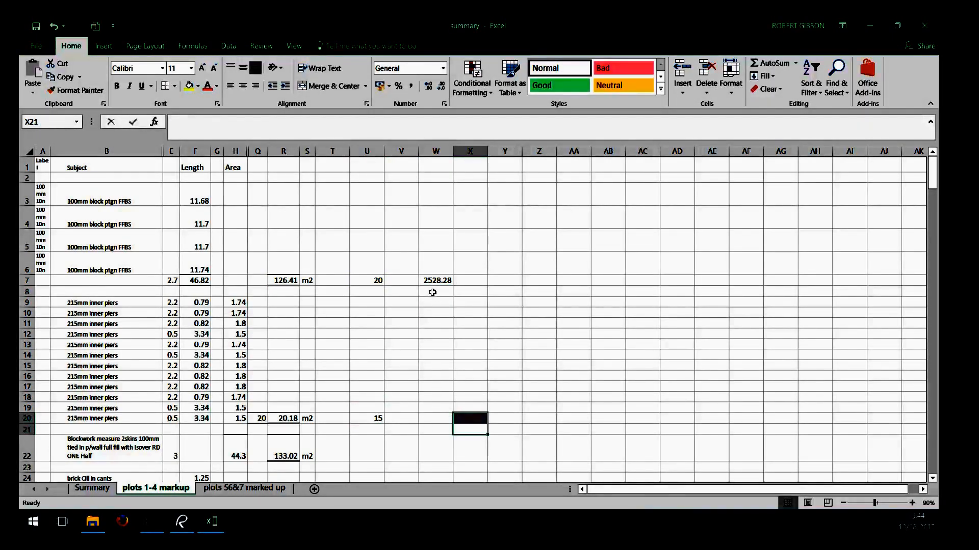
# Calculate the inner piers price in cell W20 with a SUM formula multiplying U20 by R20.
pyautogui.click(442, 417)
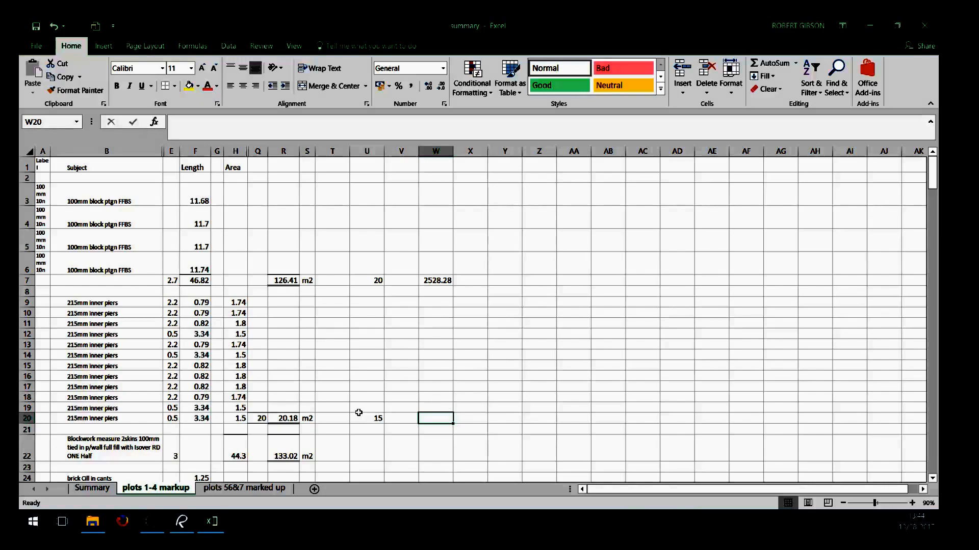
pyautogui.write('=sum(')
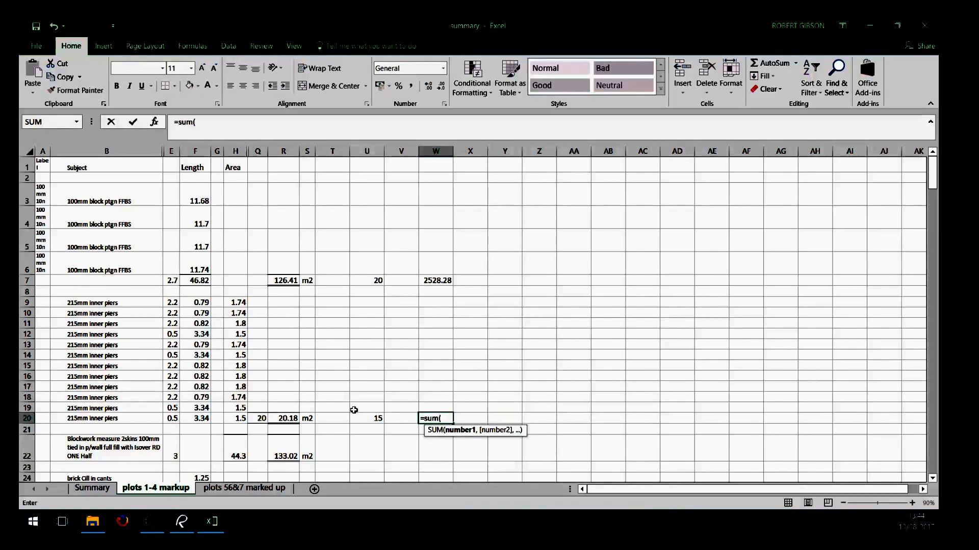
pyautogui.click(380, 421)
pyautogui.write('*')
pyautogui.click(291, 419)
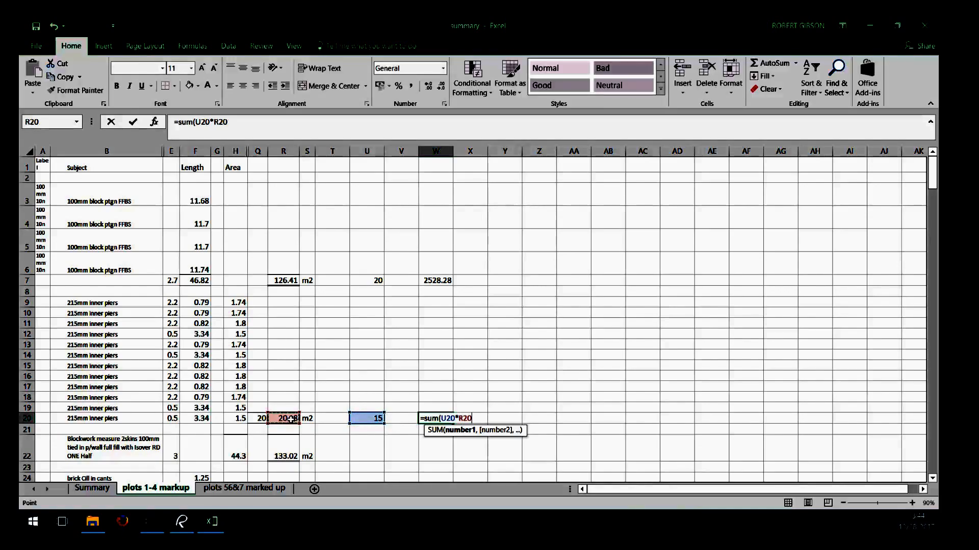
pyautogui.press('Return')
# Total the prices in cell W48 of the plots 1-4 markup sheet by summing W6:W21.
pyautogui.scroll(-7, 469, 427)
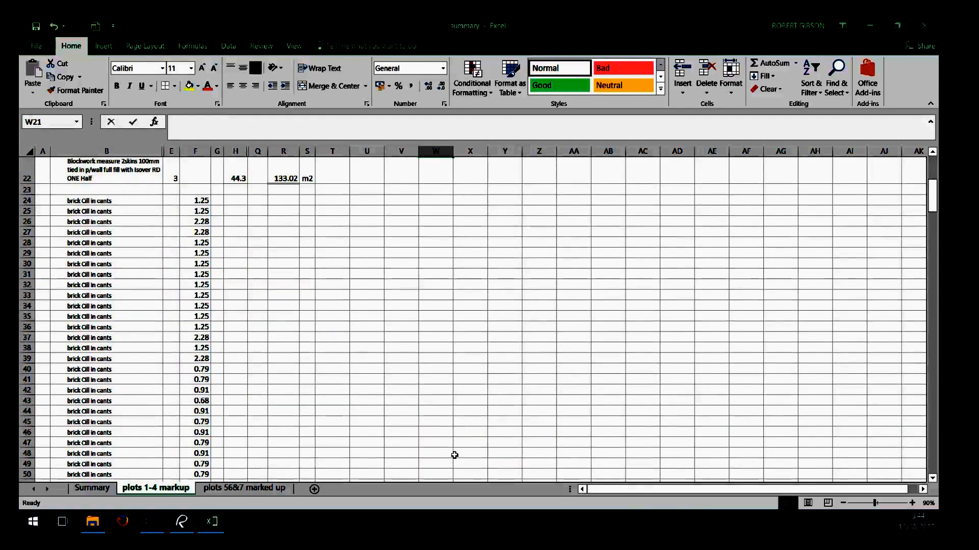
pyautogui.click(442, 453)
pyautogui.write('=sum(')
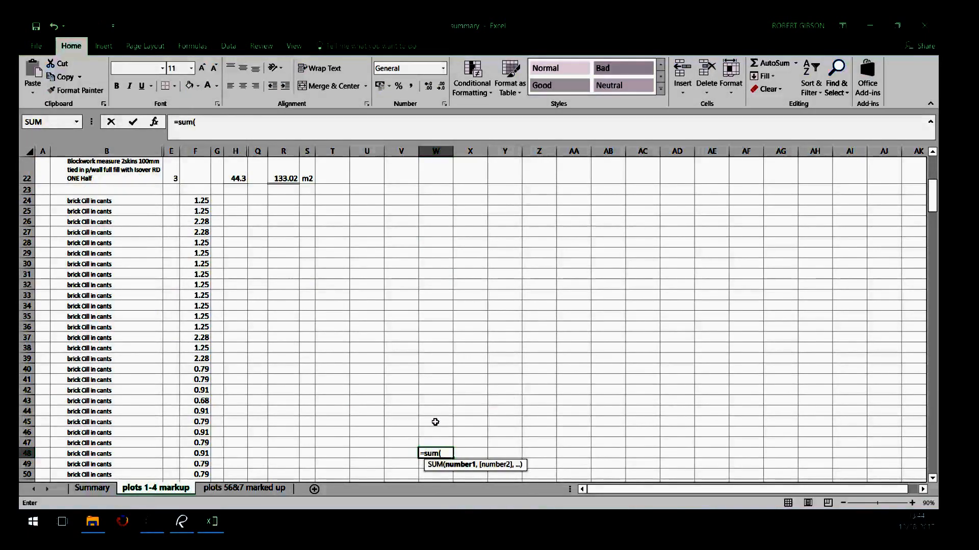
pyautogui.scroll(7, 435, 423)
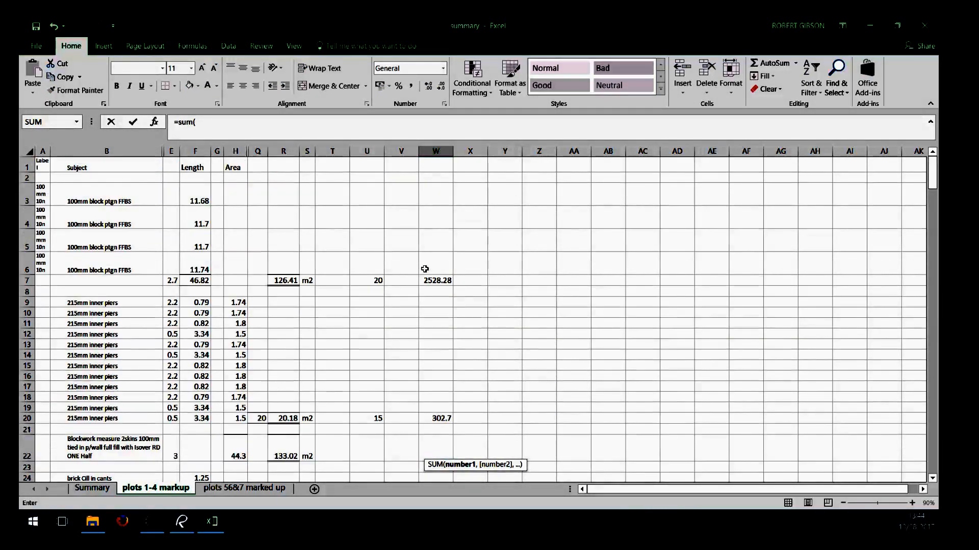
pyautogui.moveTo(437, 265); pyautogui.dragTo(442, 419)
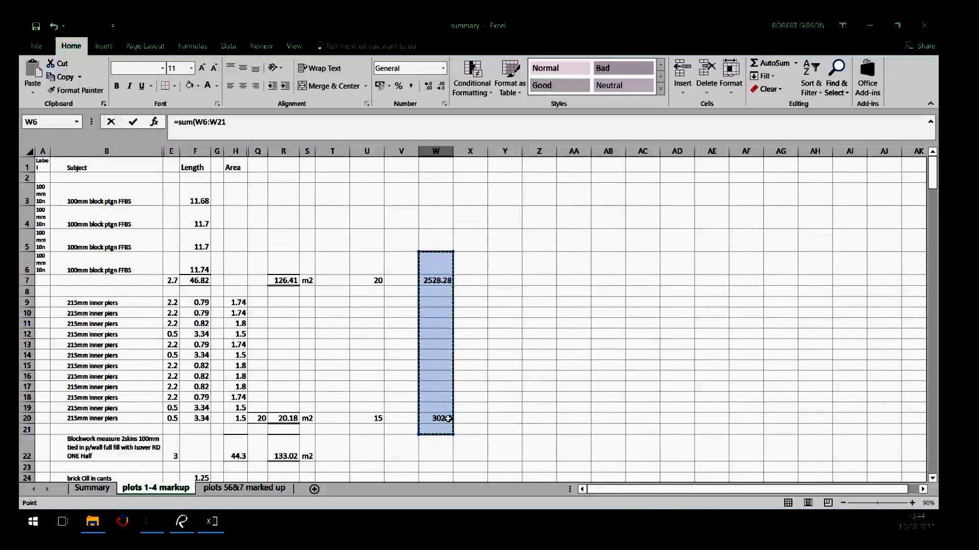
pyautogui.press('Return')
pyautogui.click(441, 353)
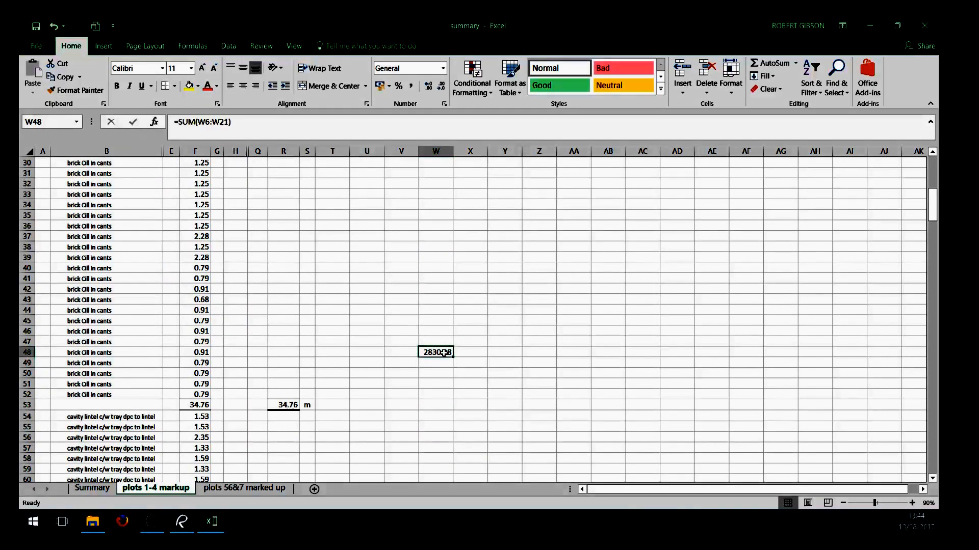
# Link cell E5 of the Summary sheet to the total in W48 of the plots 1-4 markup sheet.
pyautogui.click(90, 490)
pyautogui.click(198, 209)
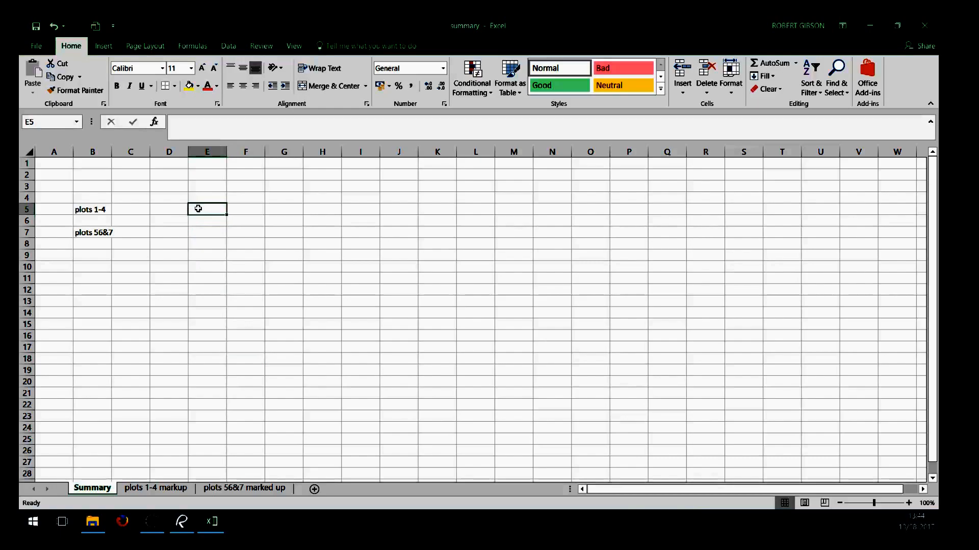
pyautogui.write('=')
pyautogui.click(160, 488)
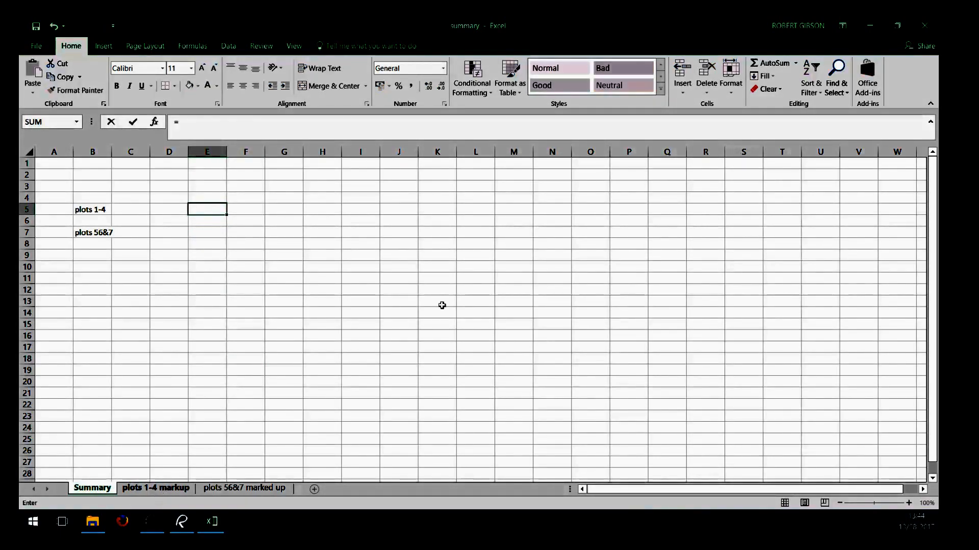
pyautogui.scroll(-3, 490, 300)
pyautogui.click(437, 258)
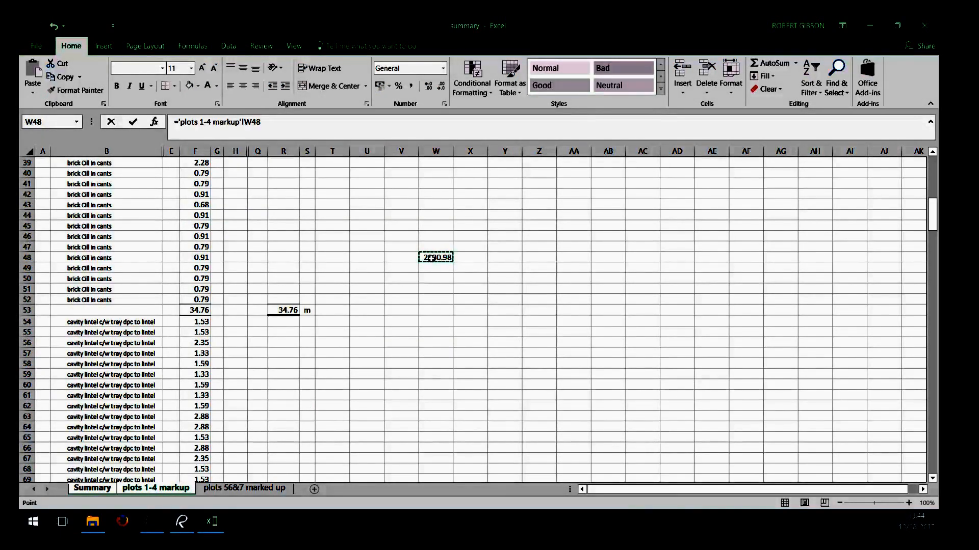
pyautogui.press('Return')
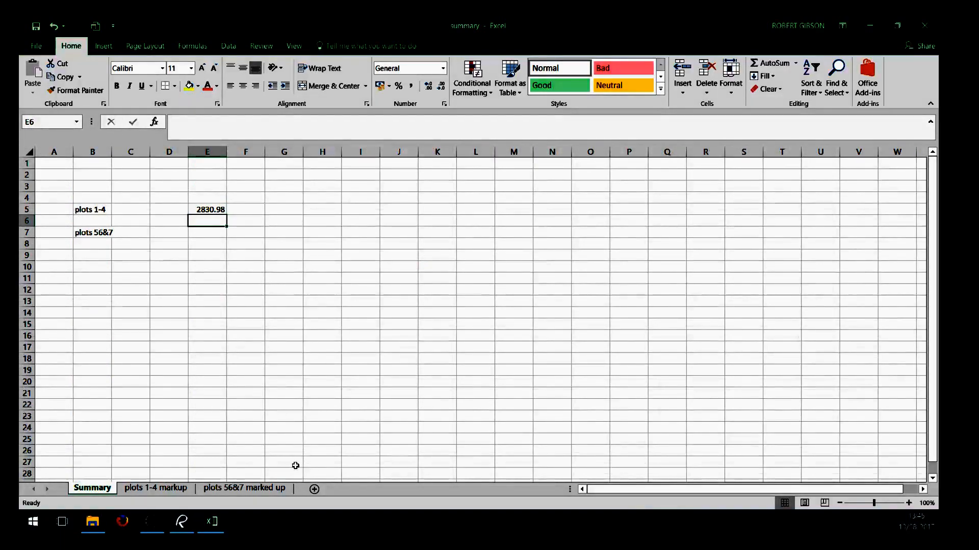
pyautogui.click(202, 235)
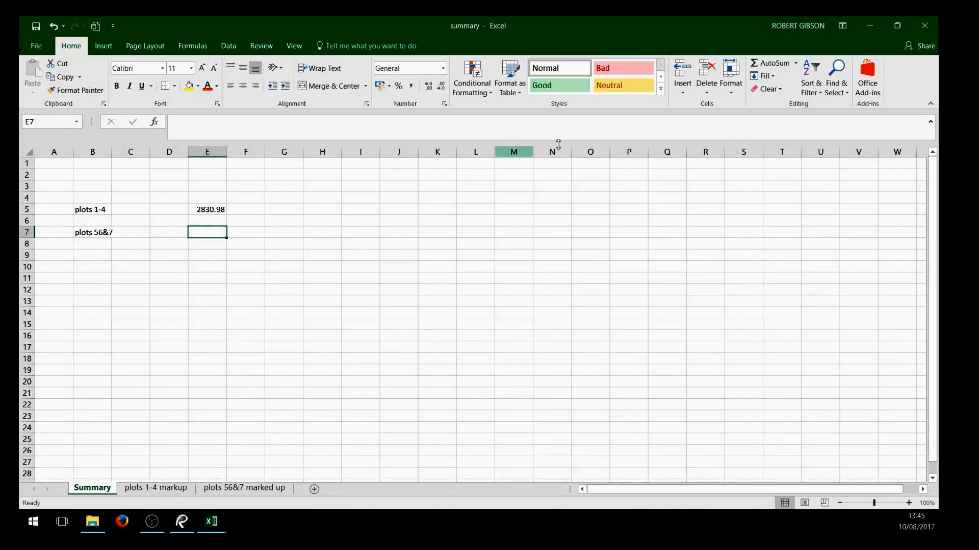
# Open the Summary All plots workbook from the take off careys HW for RC desktop folder and inspect cell E5's formula on the Summ sheet.
pyautogui.click(869, 25)
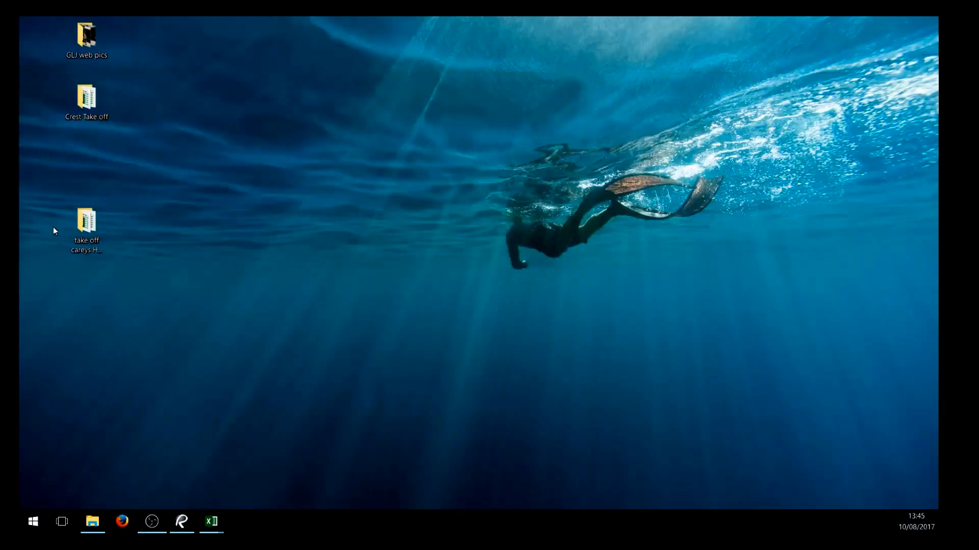
pyautogui.click(87, 224)
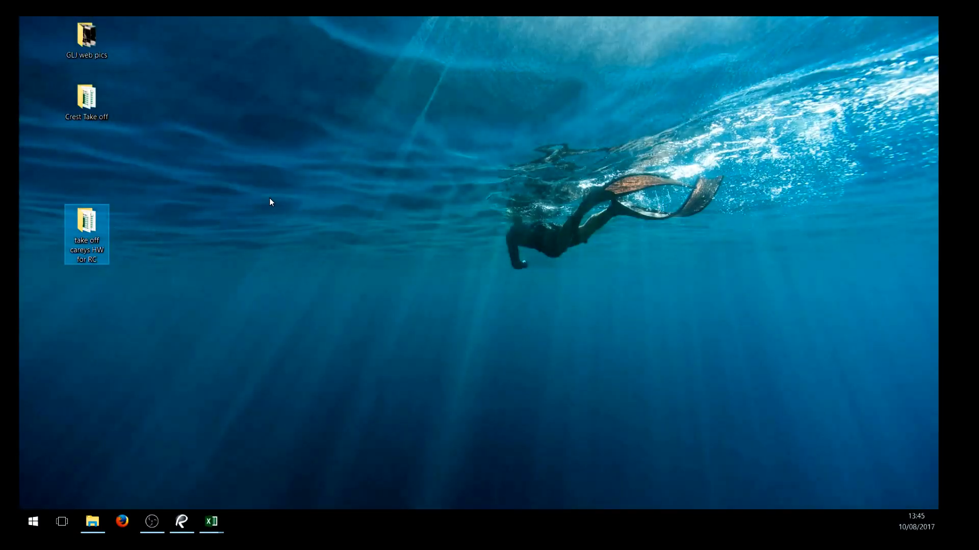
pyautogui.doubleClick(83, 230)
pyautogui.doubleClick(233, 203)
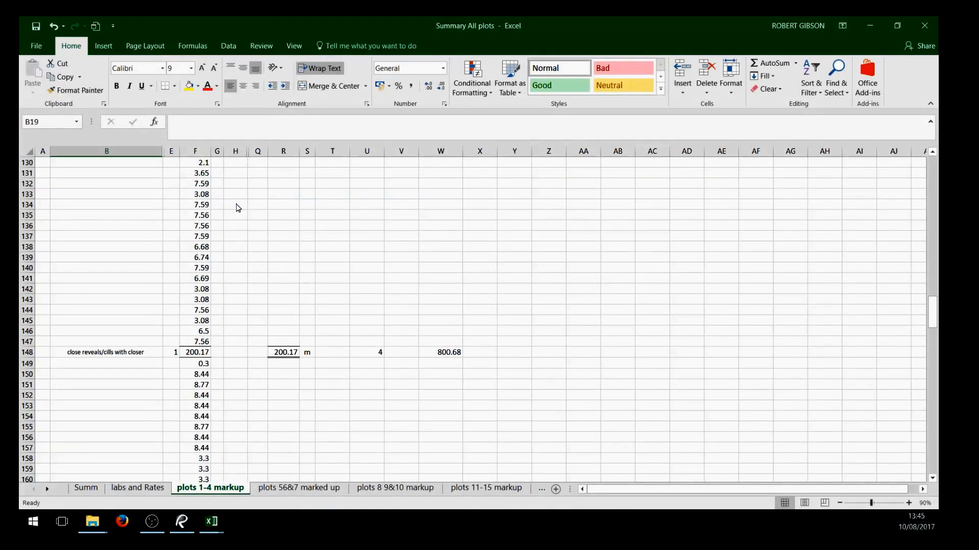
pyautogui.click(86, 488)
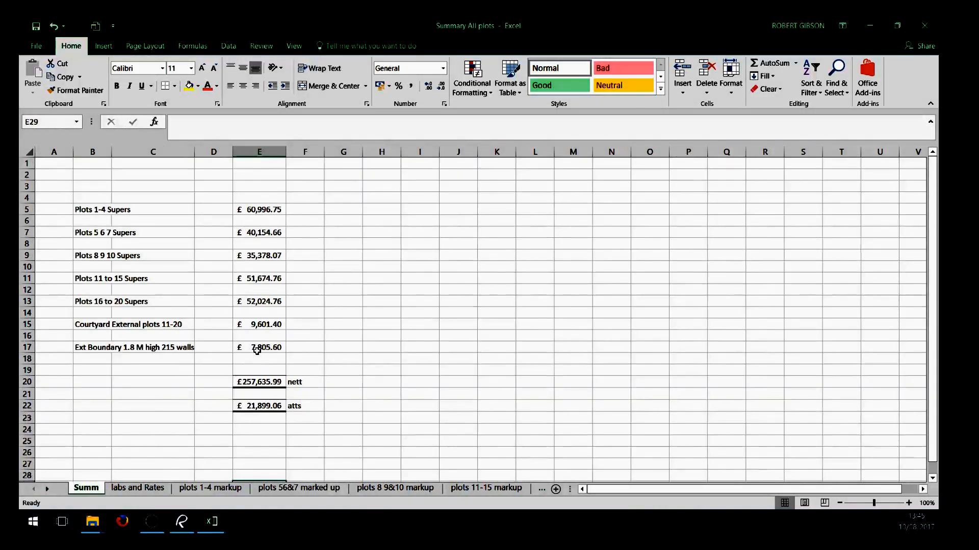
pyautogui.click(248, 211)
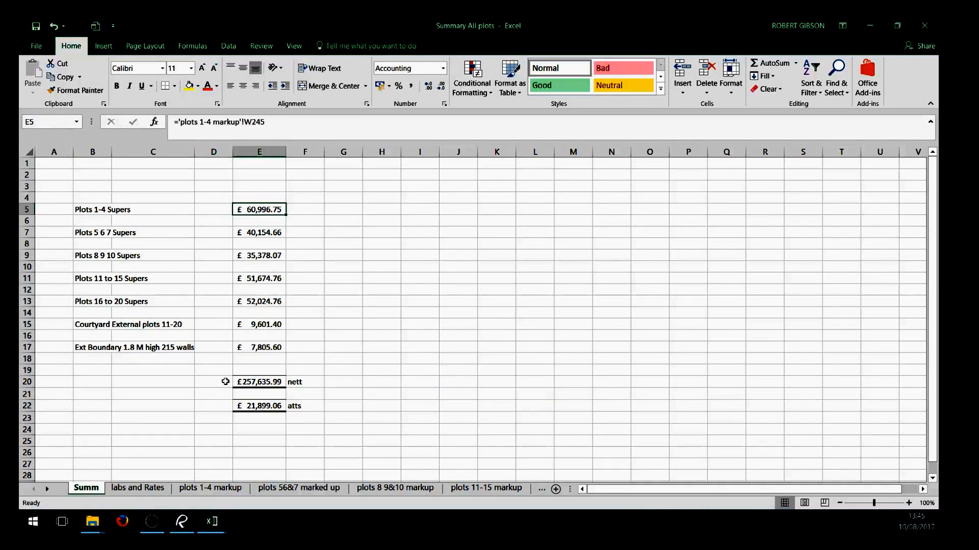
# Widen column W on the plots 1-4 markup sheet to fit the total in W245.
pyautogui.click(213, 488)
pyautogui.scroll(-8, 437, 382)
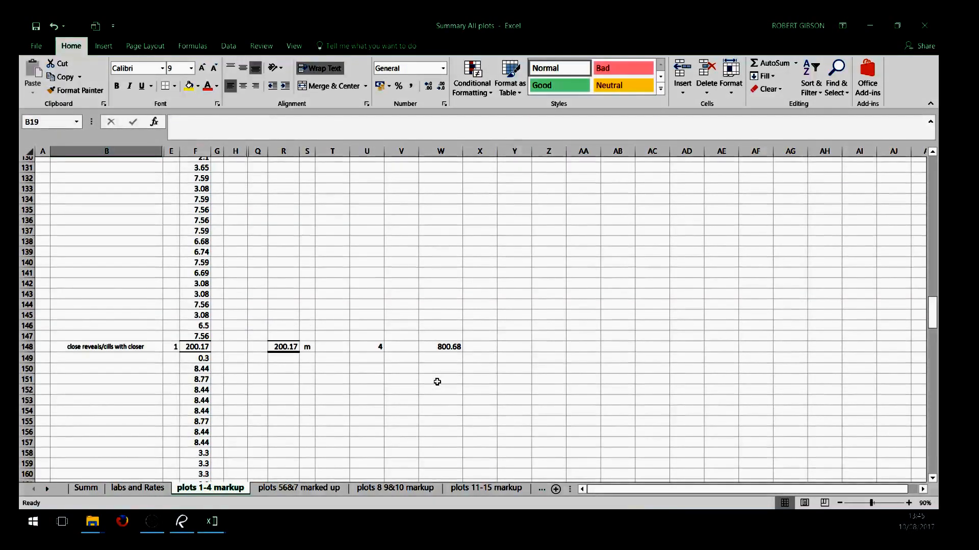
pyautogui.scroll(-15, 455, 370)
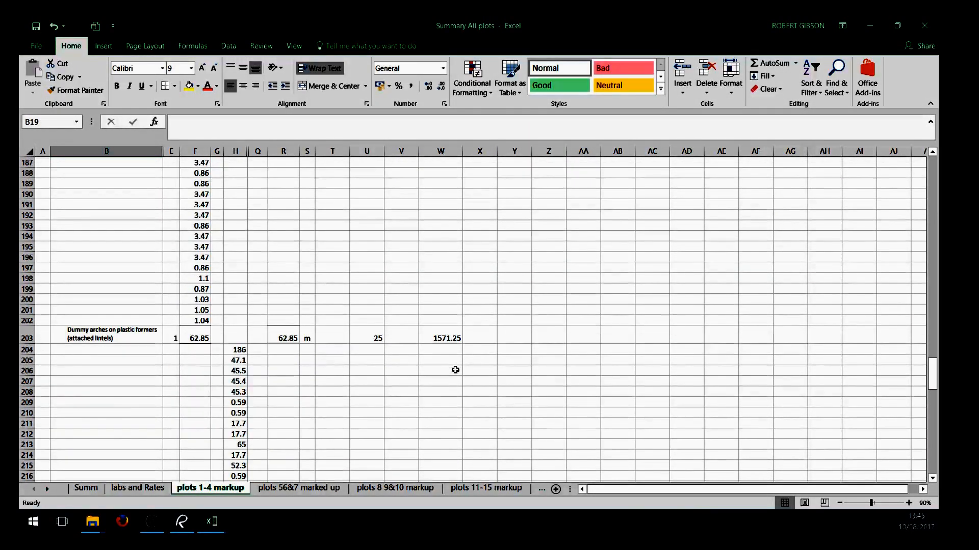
pyautogui.scroll(-8, 456, 370)
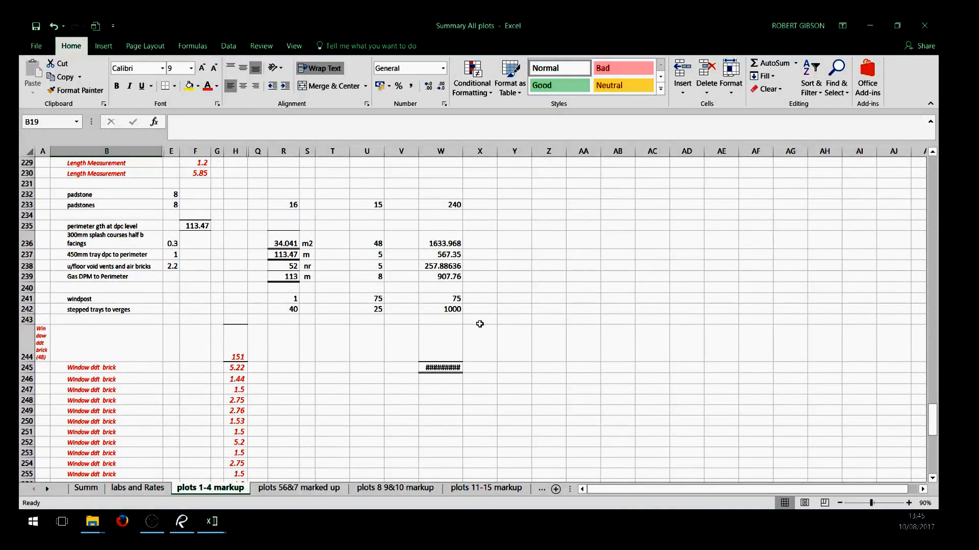
pyautogui.doubleClick(463, 152)
# Review the priced items on the plots 56&7 marked up sheet and inspect the stepped trays to verges price formula in O216.
pyautogui.click(296, 489)
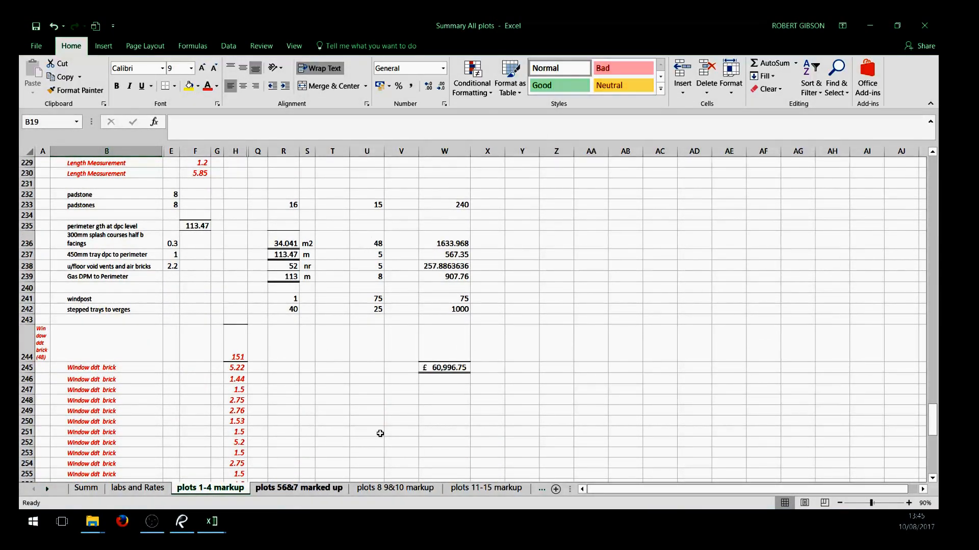
pyautogui.scroll(7, 555, 340)
pyautogui.scroll(8, 555, 340)
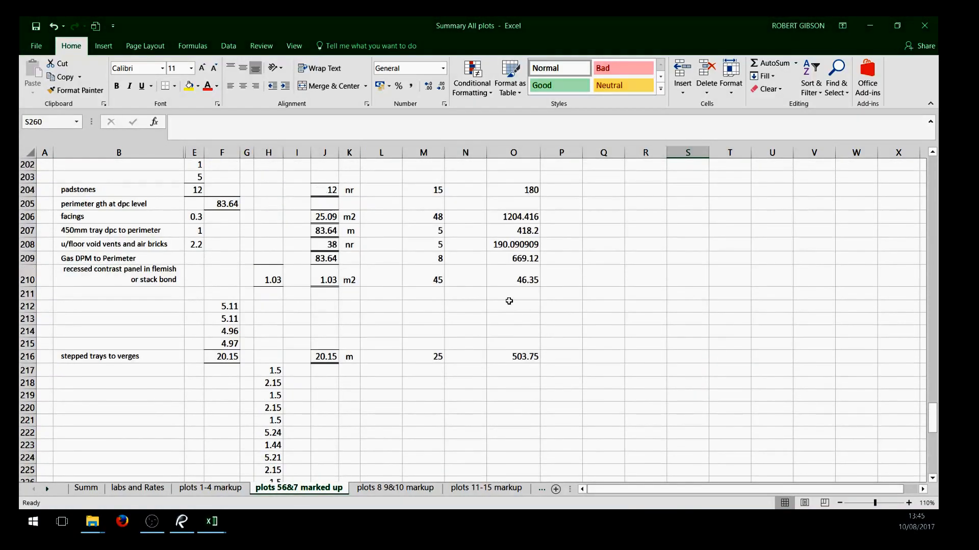
pyautogui.click(415, 360)
pyautogui.click(512, 357)
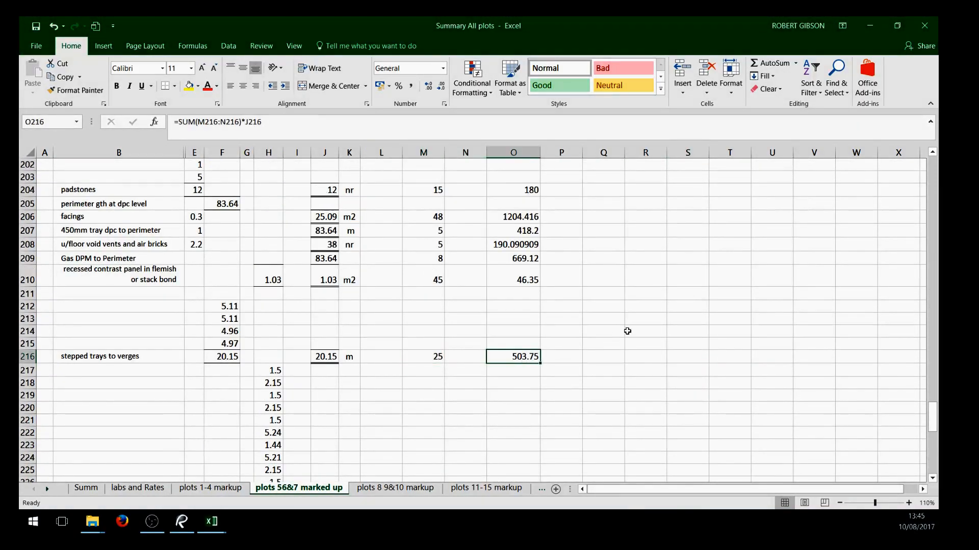
pyautogui.scroll(4, 700, 327)
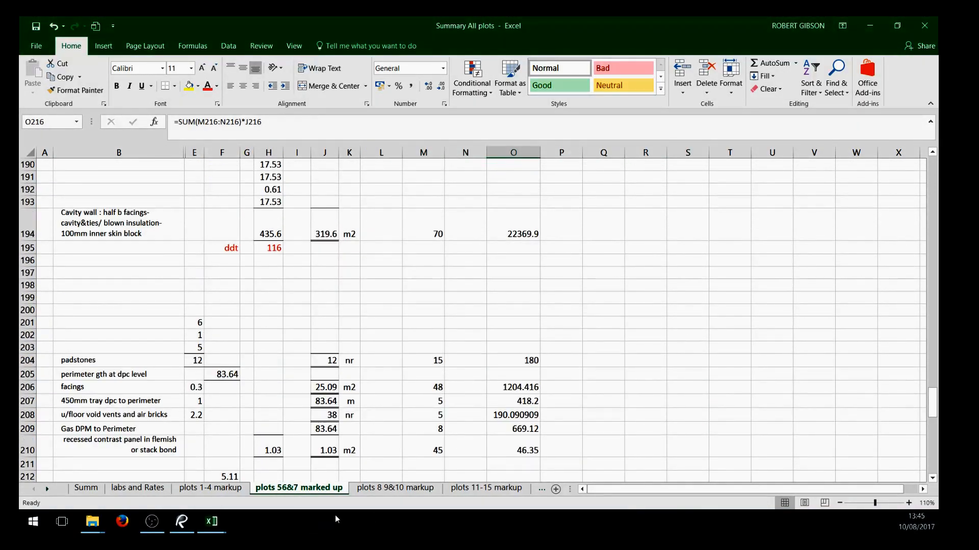
# Review the dimensions and priced items on the plots 8 9&10 markup sheet around the dummy arches row.
pyautogui.click(395, 488)
pyautogui.scroll(7, 632, 369)
pyautogui.scroll(13, 632, 368)
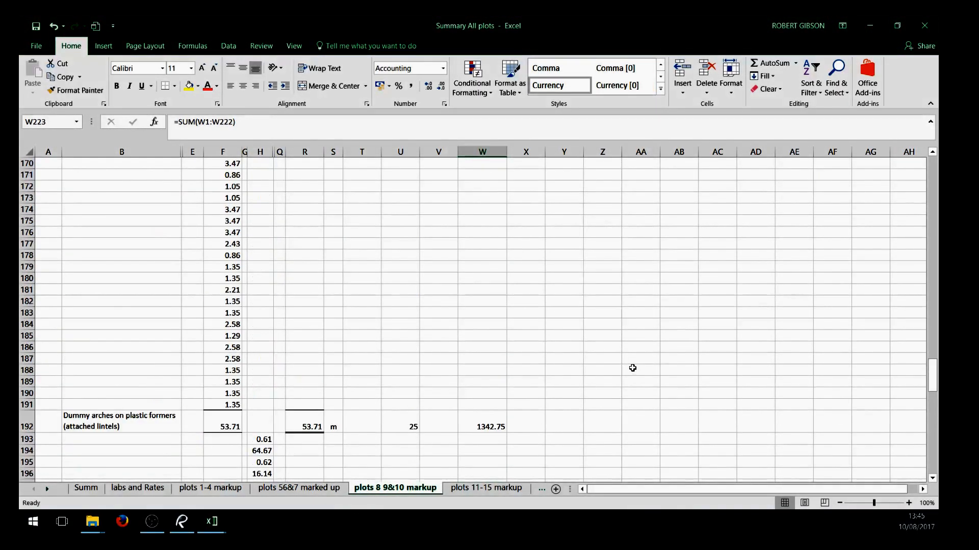
pyautogui.scroll(-5, 627, 375)
pyautogui.scroll(-4, 626, 376)
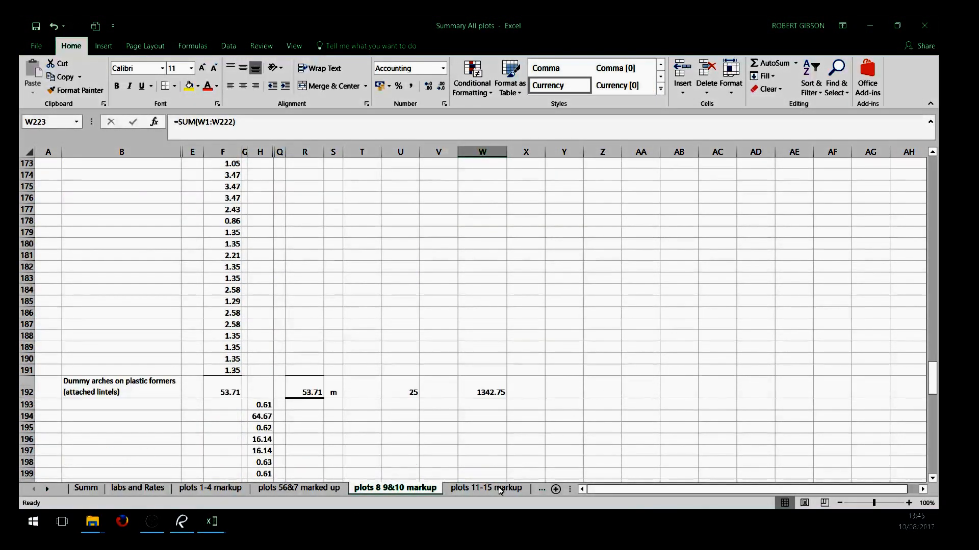
# Examine the plots 11-15 markup sheet from its total in W306 back up to the party walls item in row 9.
pyautogui.click(486, 488)
pyautogui.scroll(-2, 632, 387)
pyautogui.scroll(20, 633, 387)
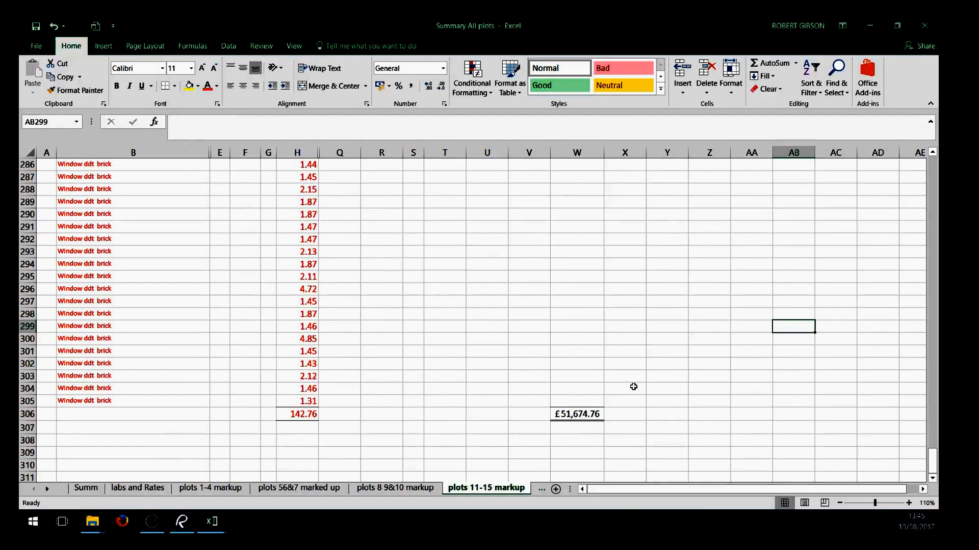
pyautogui.scroll(20, 639, 370)
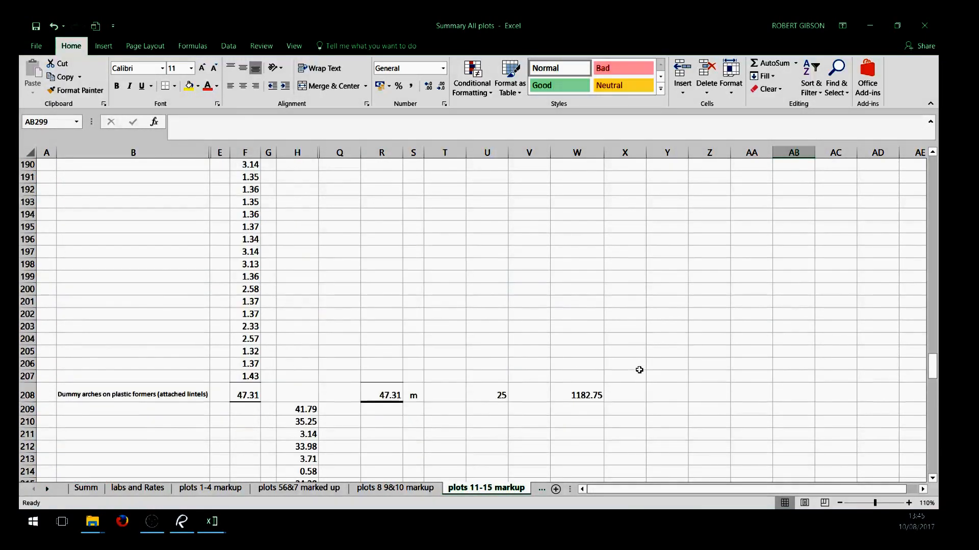
pyautogui.scroll(5, 678, 343)
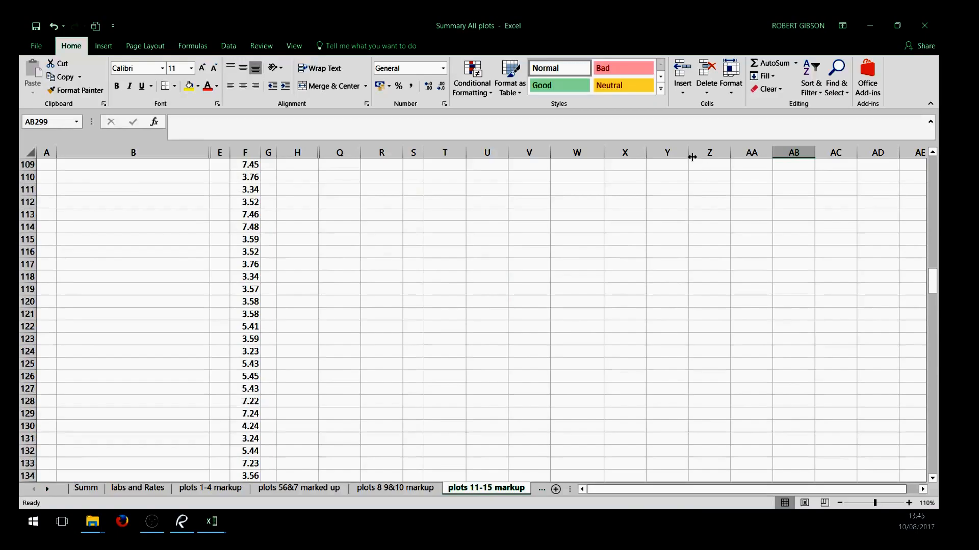
pyautogui.scroll(20, 690, 201)
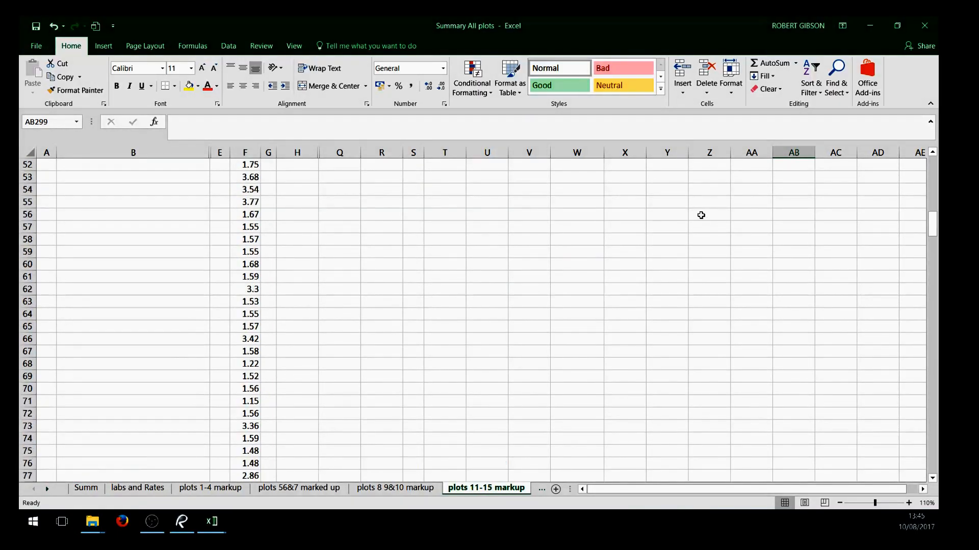
pyautogui.scroll(13, 693, 203)
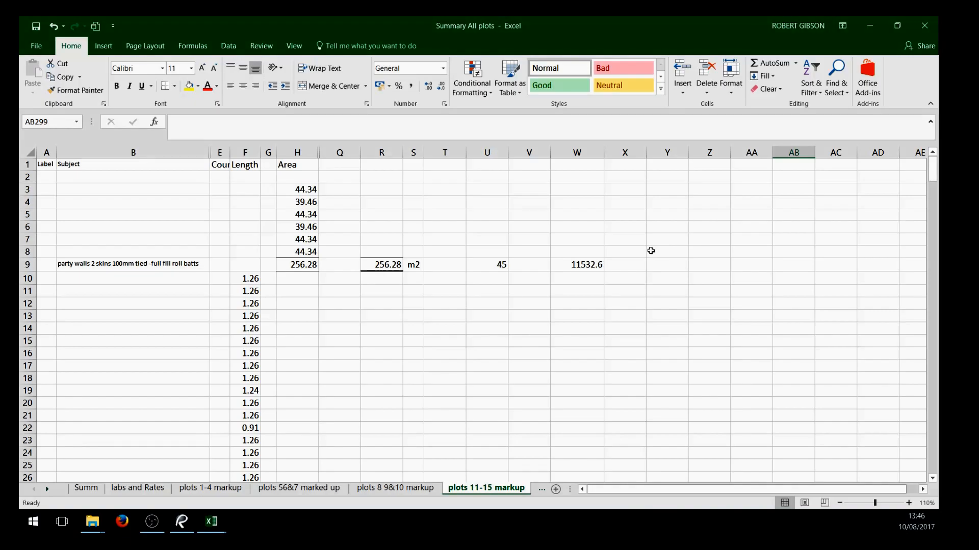
pyautogui.scroll(-3, 655, 243)
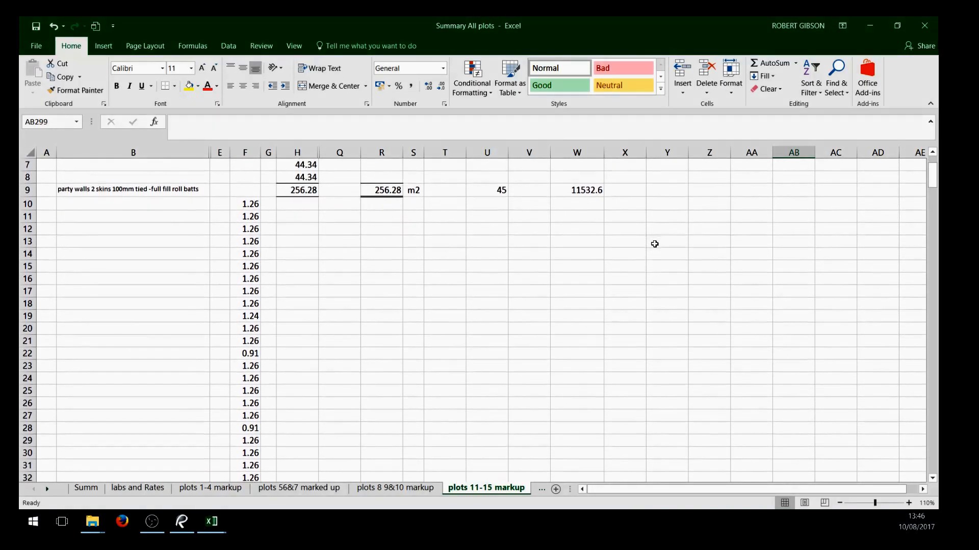
pyautogui.scroll(3, 655, 245)
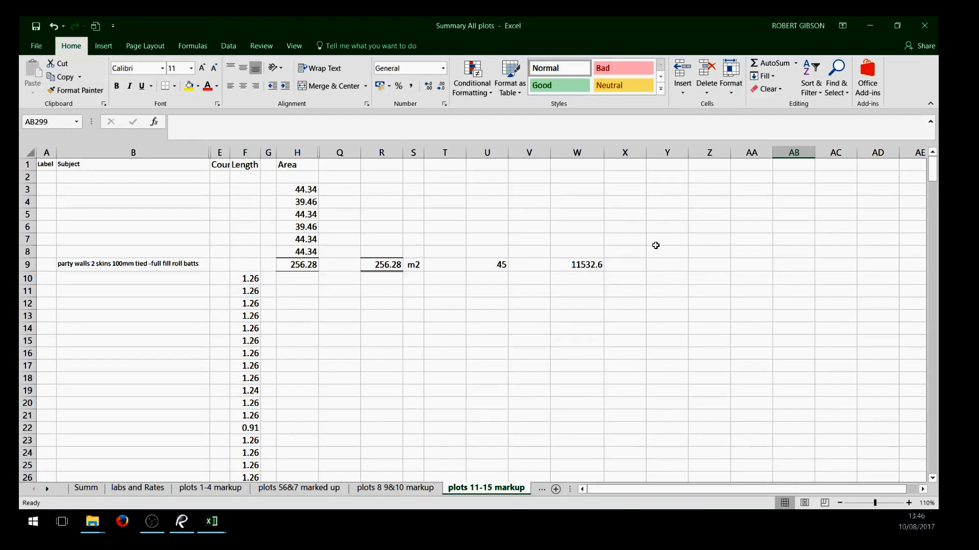
pyautogui.scroll(-2, 655, 245)
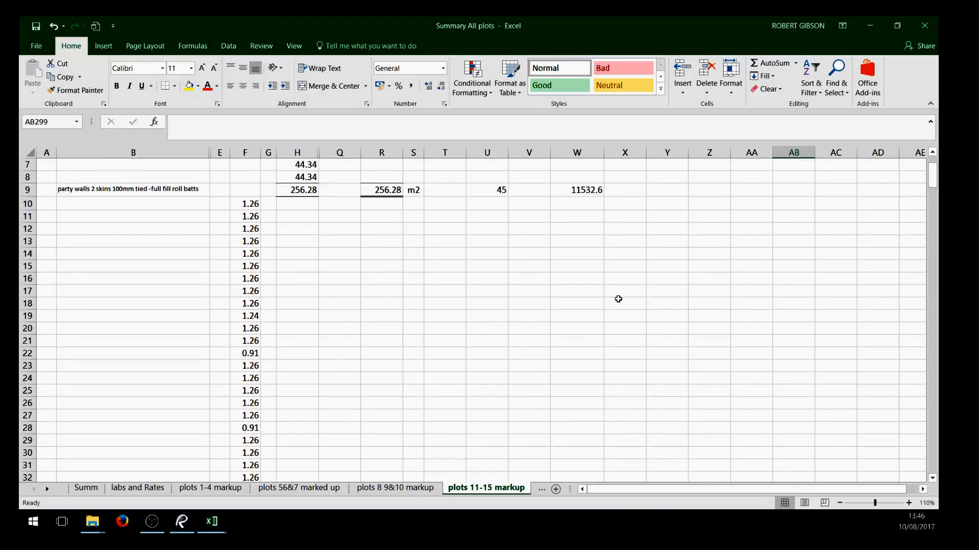
pyautogui.scroll(2, 459, 382)
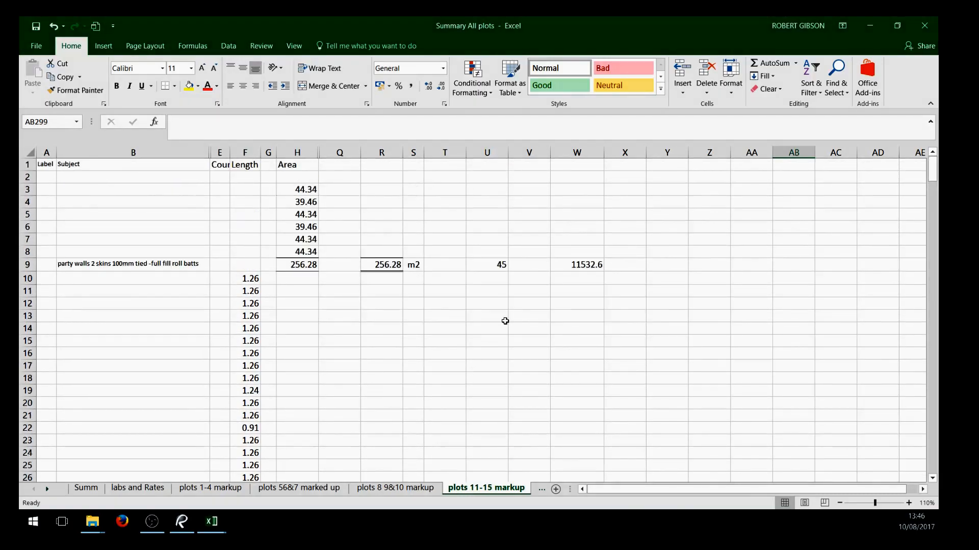
# Inspect the rates and price formulas for the party walls and Cant Brick Cill items, then read on to the hoist and bed lintel item.
pyautogui.click(494, 266)
pyautogui.click(569, 268)
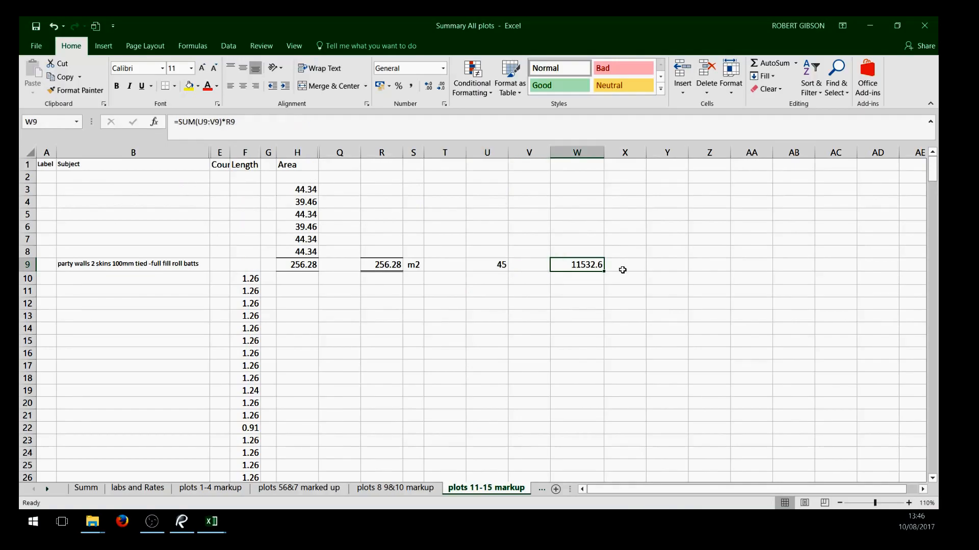
pyautogui.scroll(-10, 589, 324)
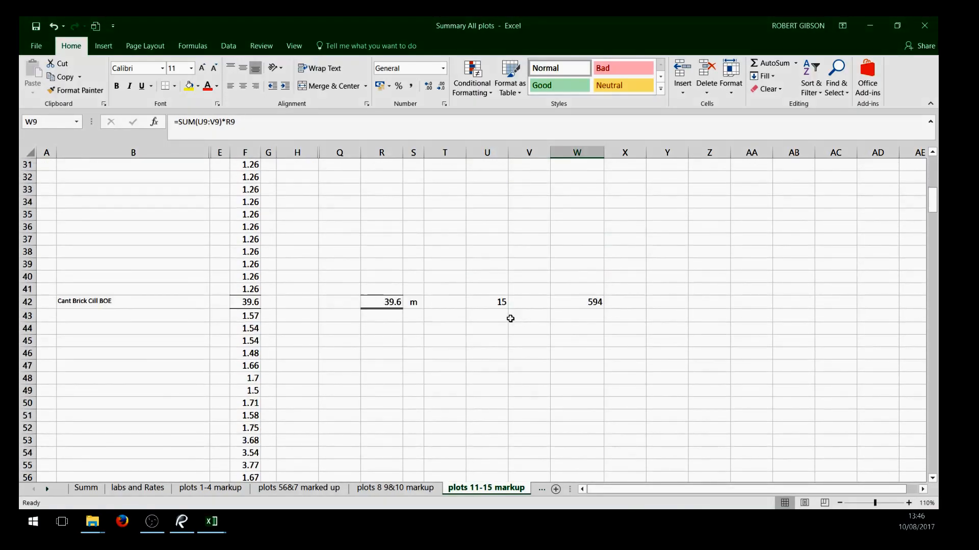
pyautogui.click(485, 300)
pyautogui.click(586, 305)
pyautogui.scroll(-8, 573, 352)
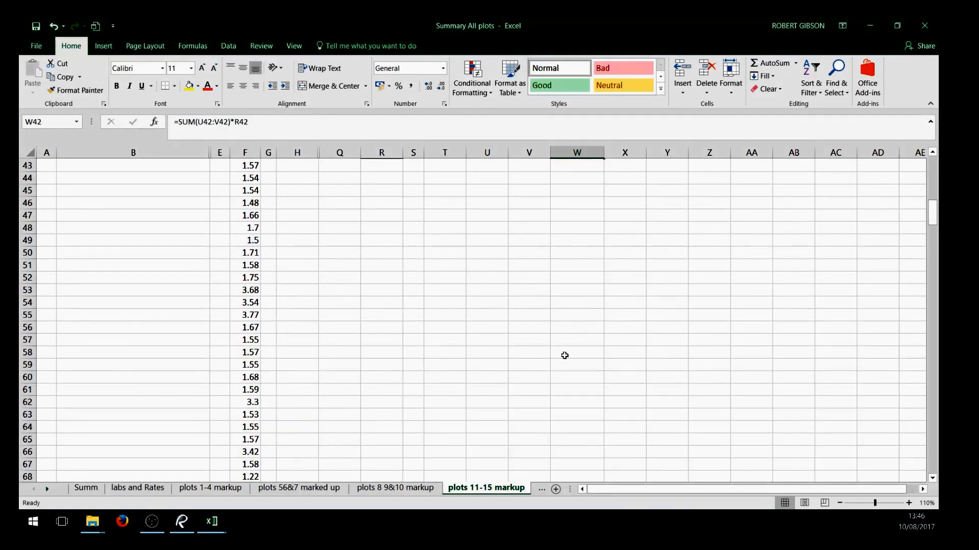
pyautogui.scroll(-3, 555, 377)
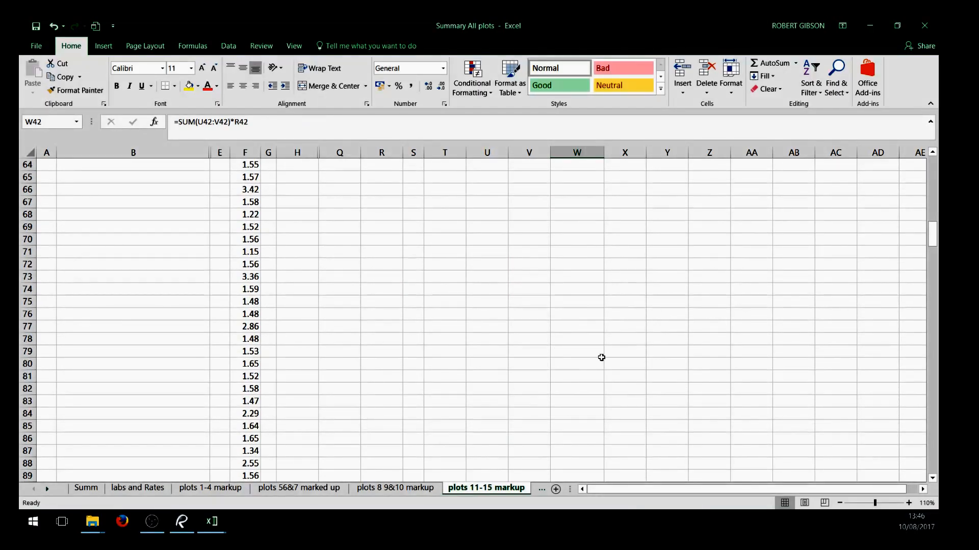
pyautogui.scroll(-3, 530, 269)
pyautogui.scroll(-6, 547, 282)
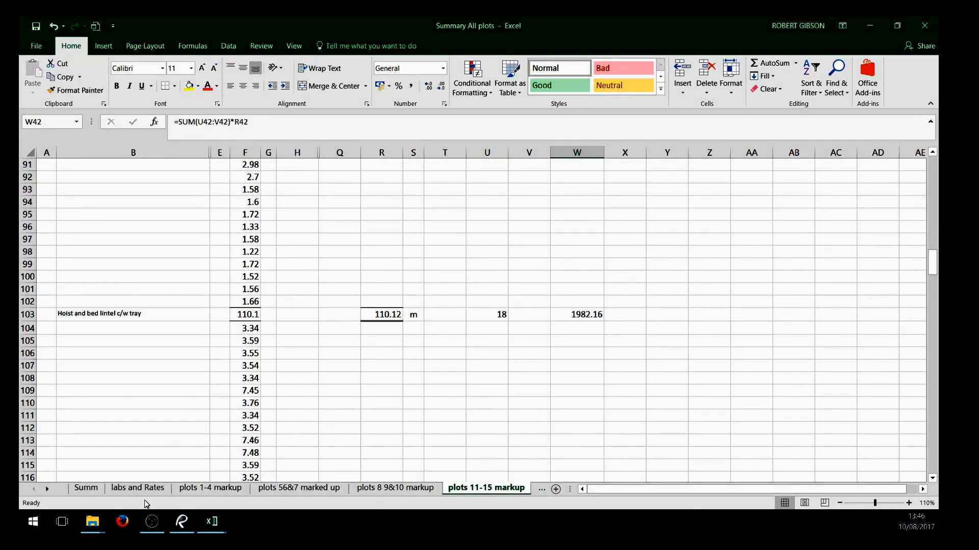
# Review the item rates on the labs and Rates sheet and select description column B on the plots 1-4 markup sheet.
pyautogui.click(133, 490)
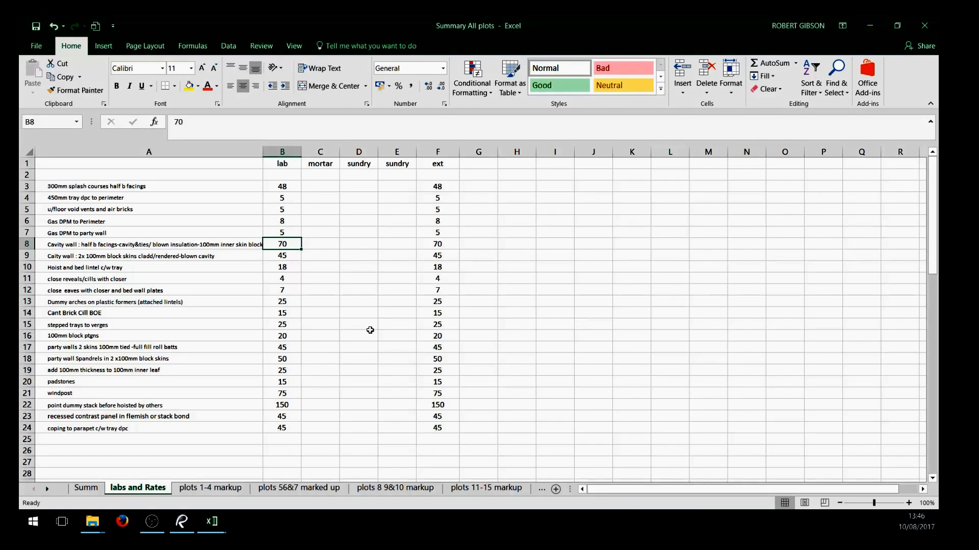
pyautogui.click(223, 489)
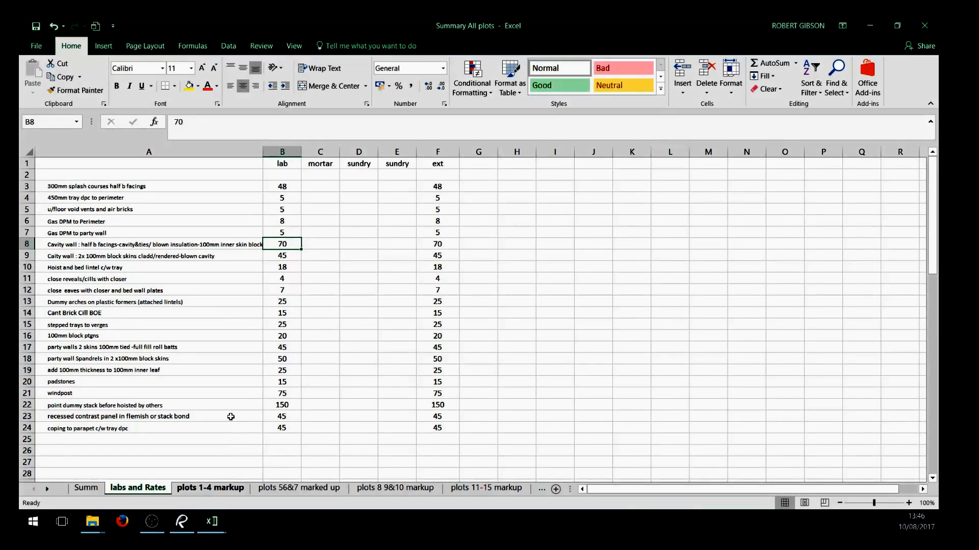
pyautogui.scroll(10, 153, 281)
pyautogui.scroll(16, 100, 208)
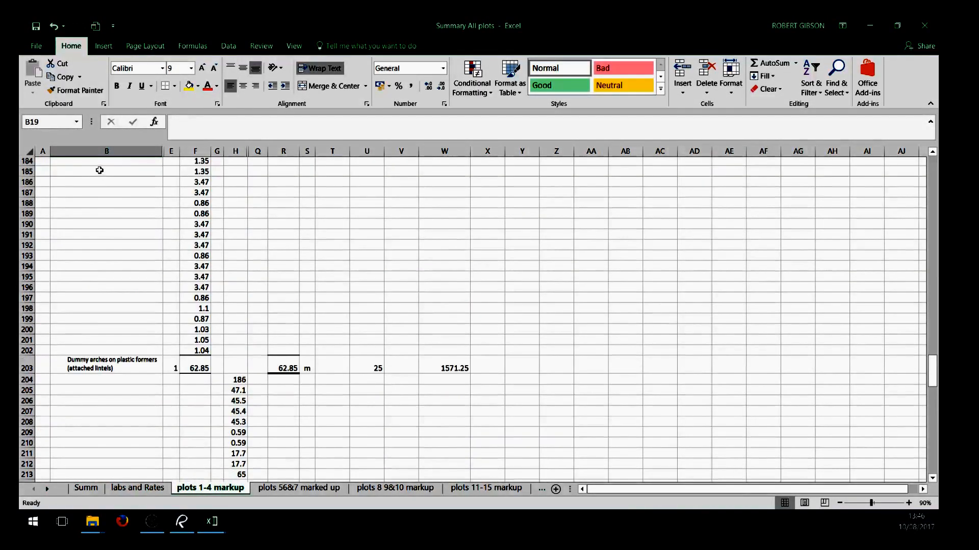
pyautogui.click(105, 151)
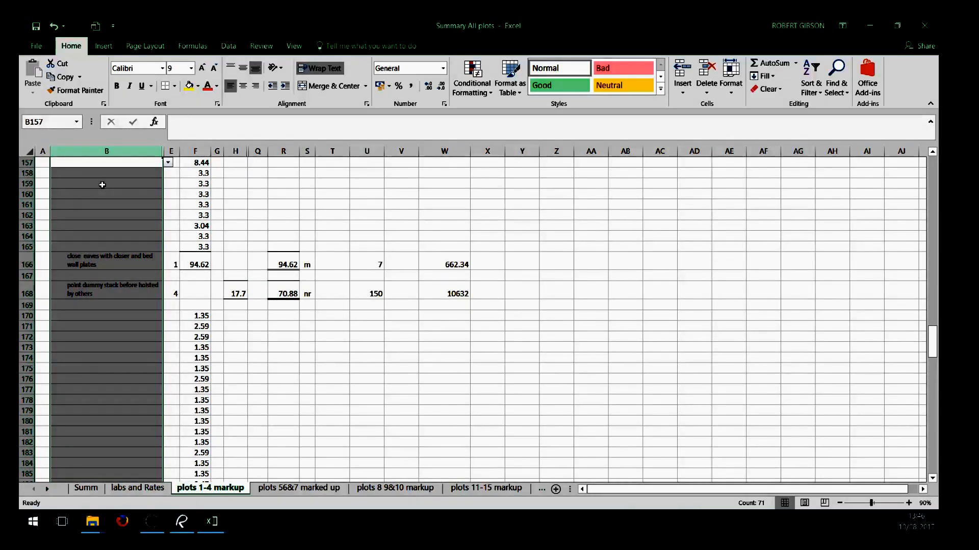
# Check the coping to parapet and recessed contrast panel descriptions in A24 and A23 of the labs and Rates sheet.
pyautogui.click(145, 488)
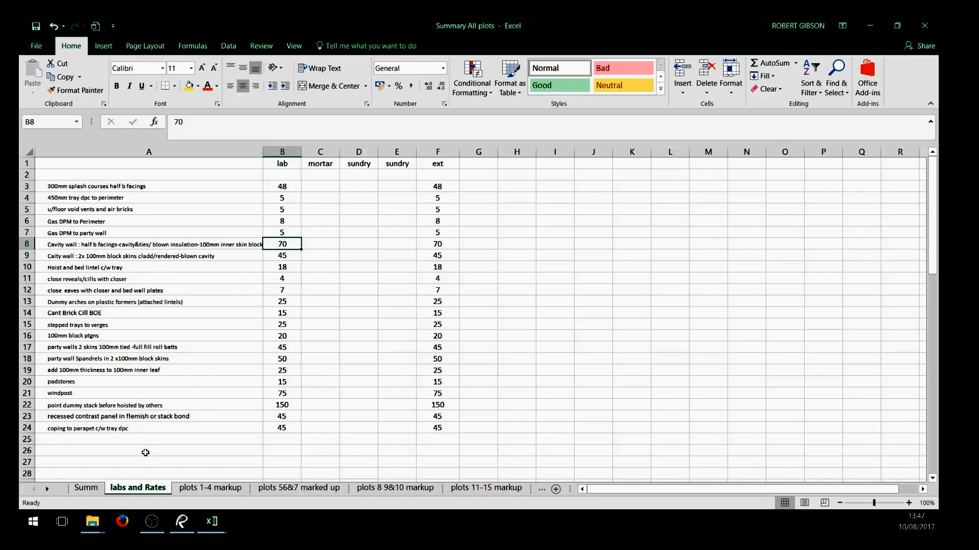
pyautogui.click(116, 428)
pyautogui.click(118, 416)
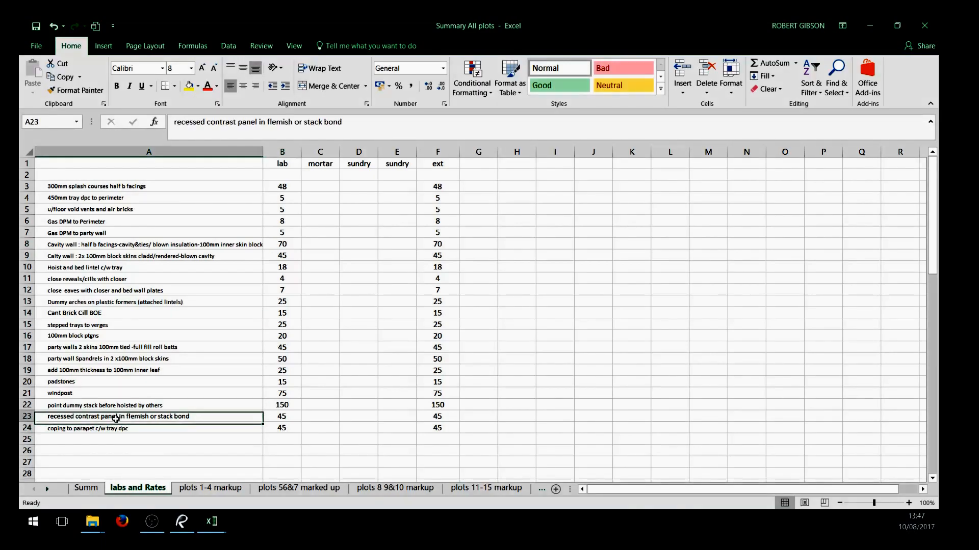
# Compare the point dummy stack description in B168 of the plots 1-4 markup sheet with A22 of the labs and Rates sheet.
pyautogui.click(210, 488)
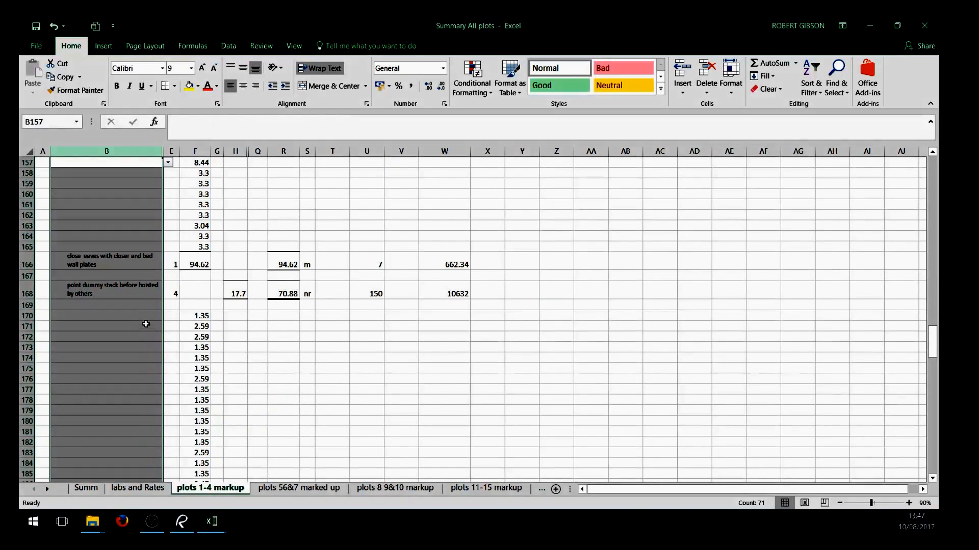
pyautogui.click(137, 288)
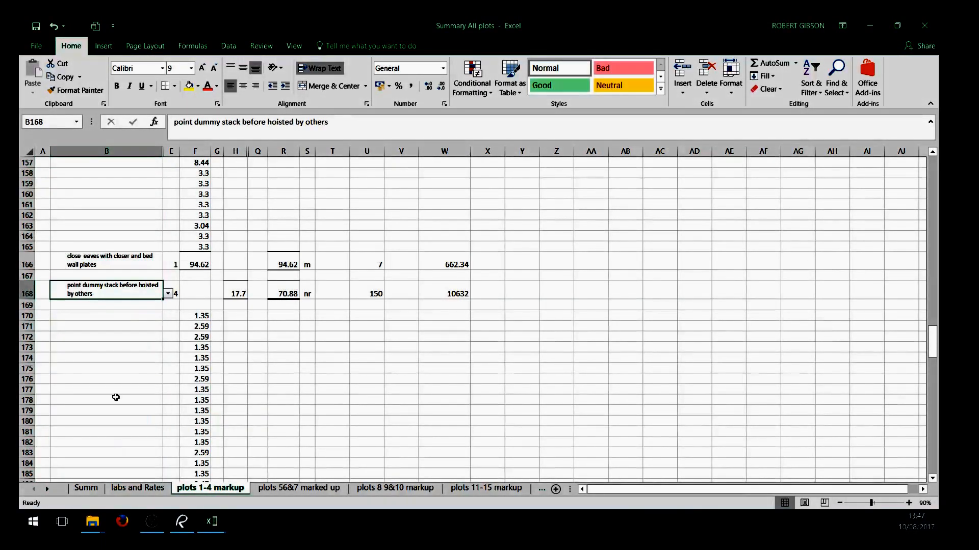
pyautogui.click(130, 489)
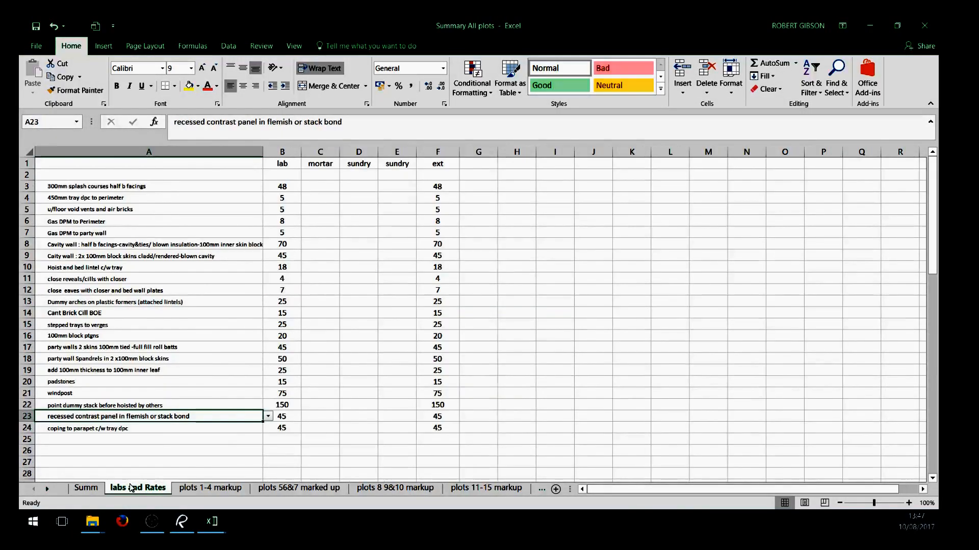
pyautogui.click(113, 404)
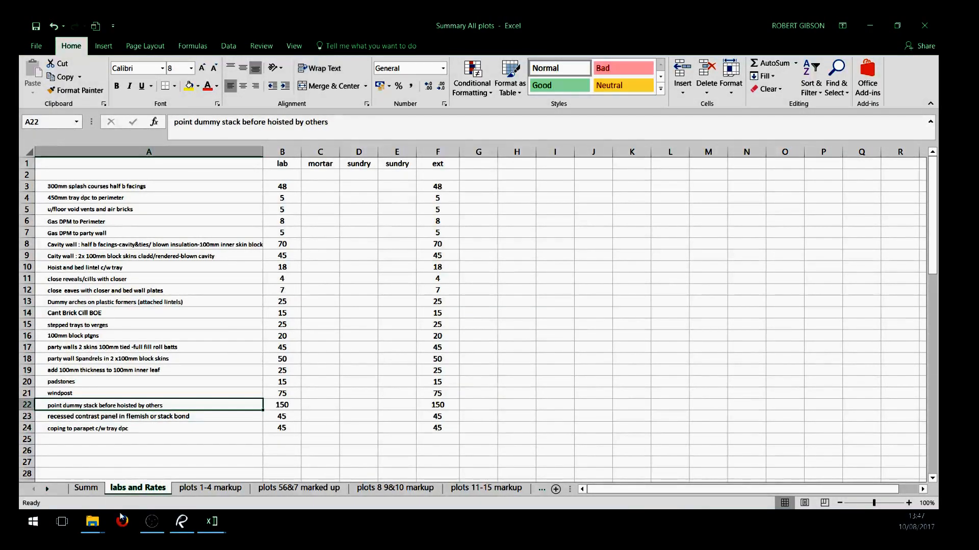
pyautogui.click(208, 488)
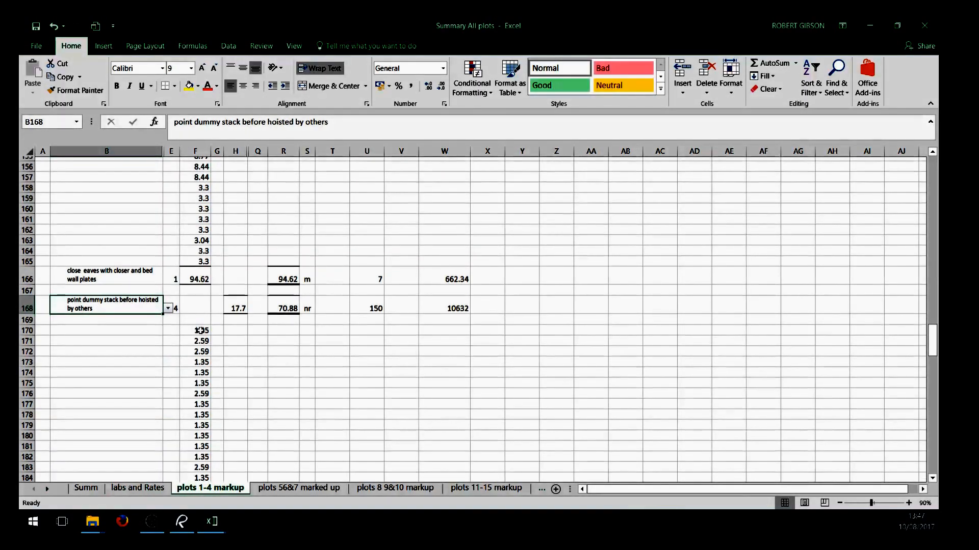
pyautogui.scroll(20, 173, 287)
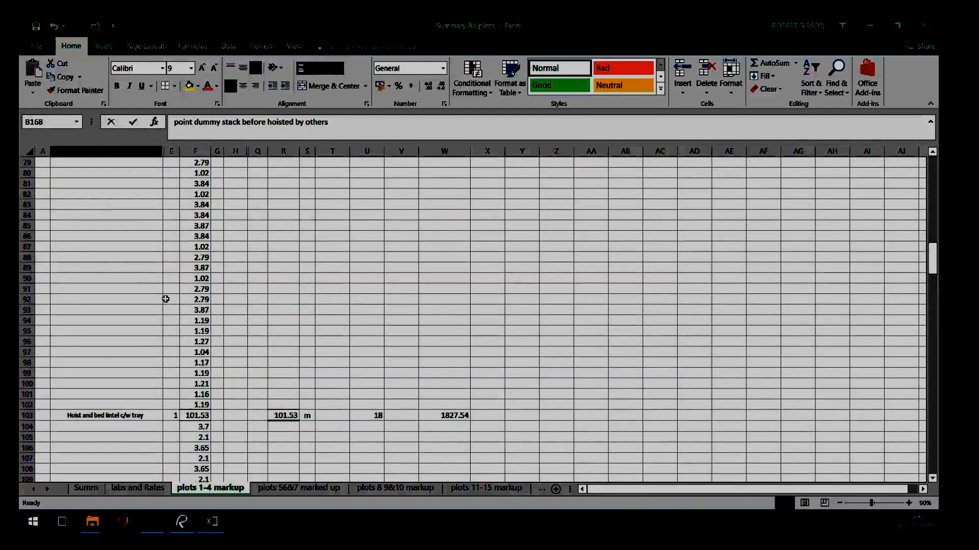
# Read through the measured items on the plots 1-4 markup sheet and select the cavity wall description in B226.
pyautogui.scroll(20, 160, 304)
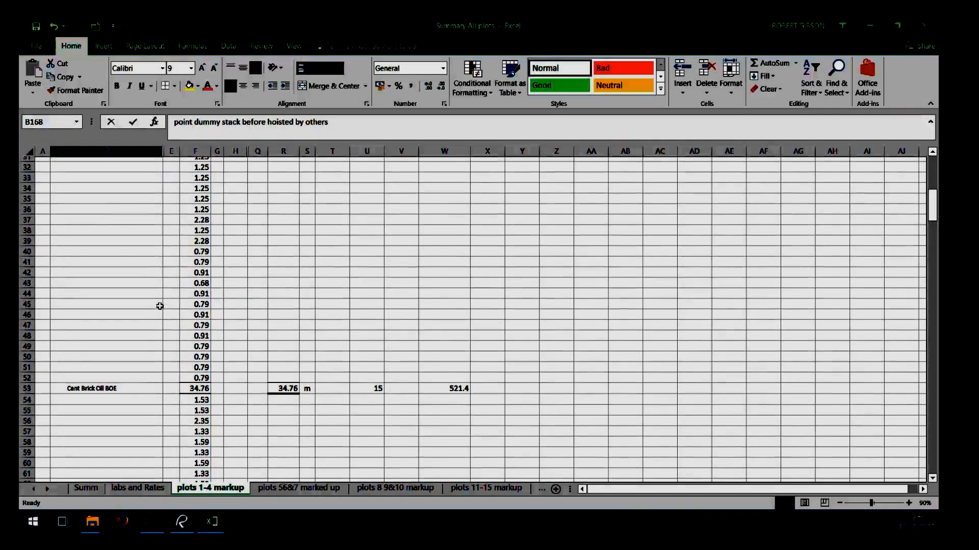
pyautogui.scroll(6, 161, 306)
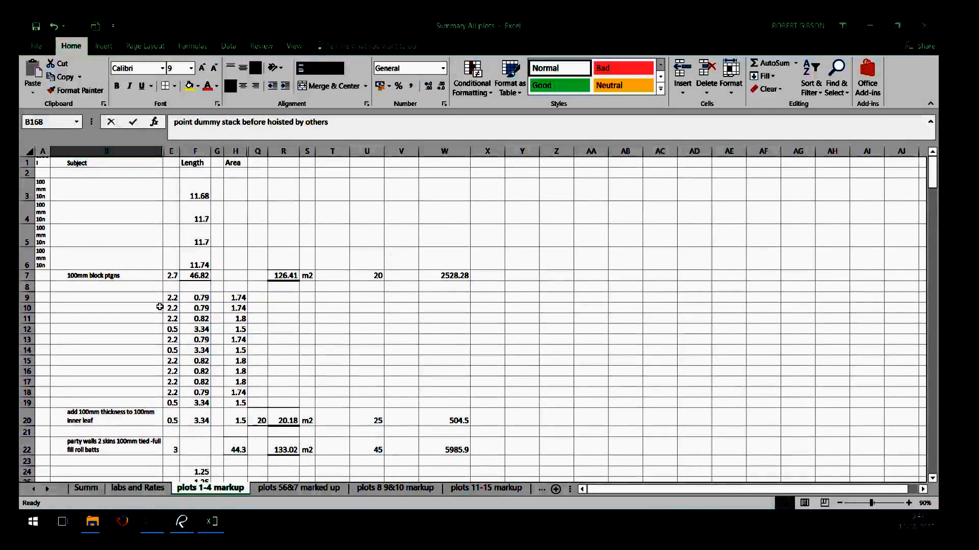
pyautogui.scroll(-11, 159, 307)
pyautogui.scroll(-20, 159, 309)
pyautogui.scroll(-15, 159, 310)
pyautogui.scroll(-14, 164, 315)
pyautogui.scroll(-13, 163, 315)
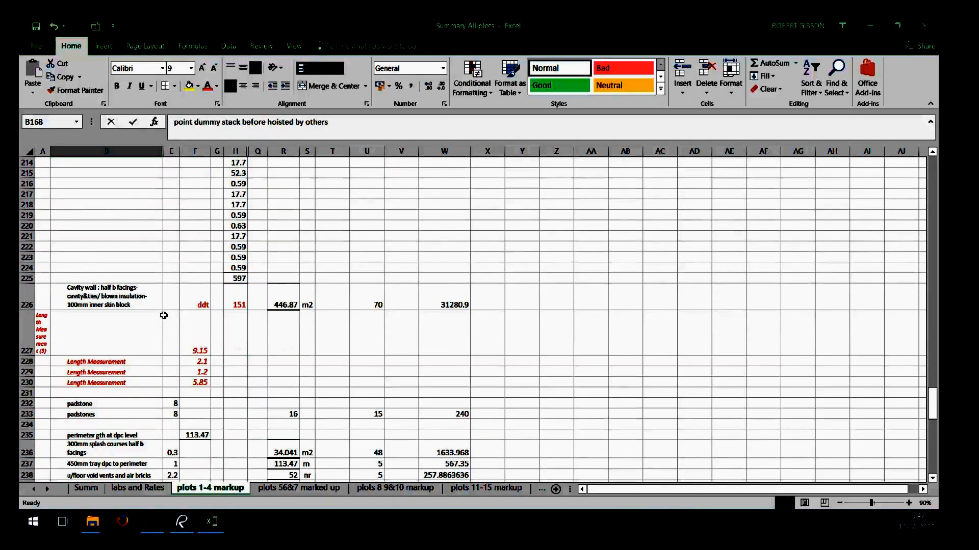
pyautogui.click(150, 305)
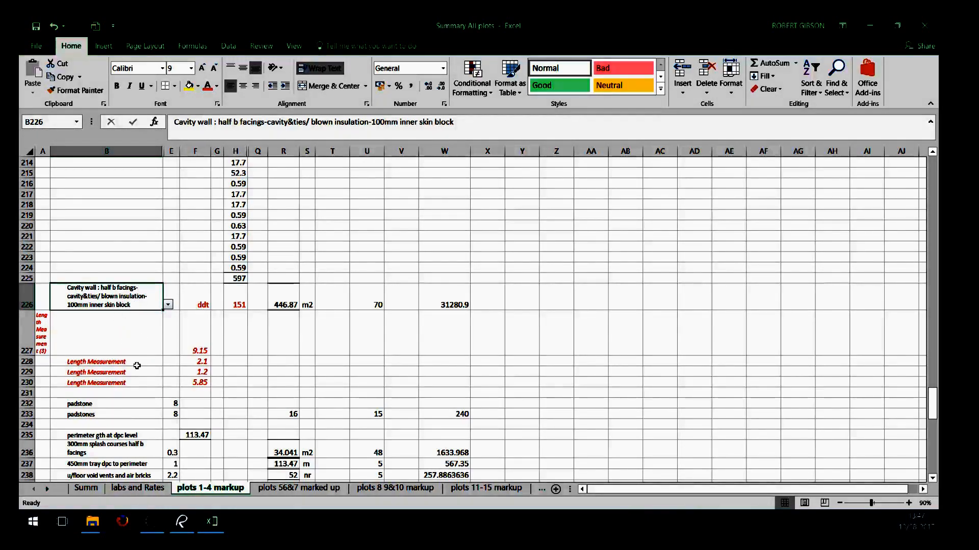
# Compare the cavity wall description and labour rate in A8 and B8 of the labs and Rates sheet with the U226 rate formula on plots 1-4 markup.
pyautogui.click(127, 489)
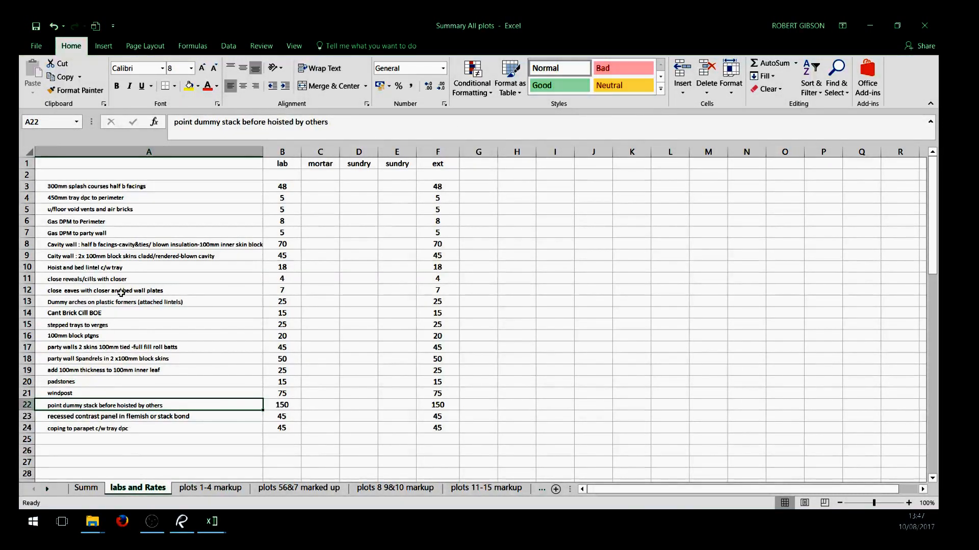
pyautogui.click(106, 247)
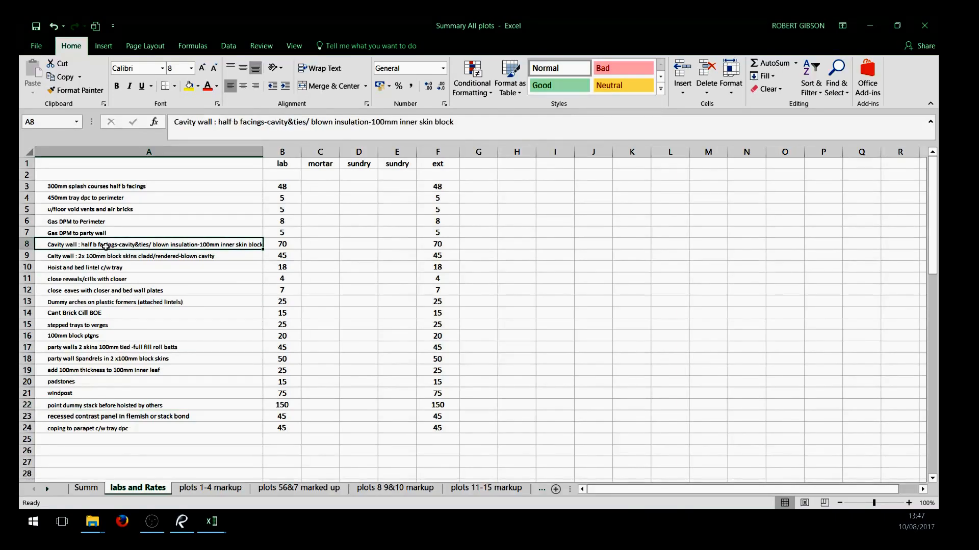
pyautogui.click(280, 248)
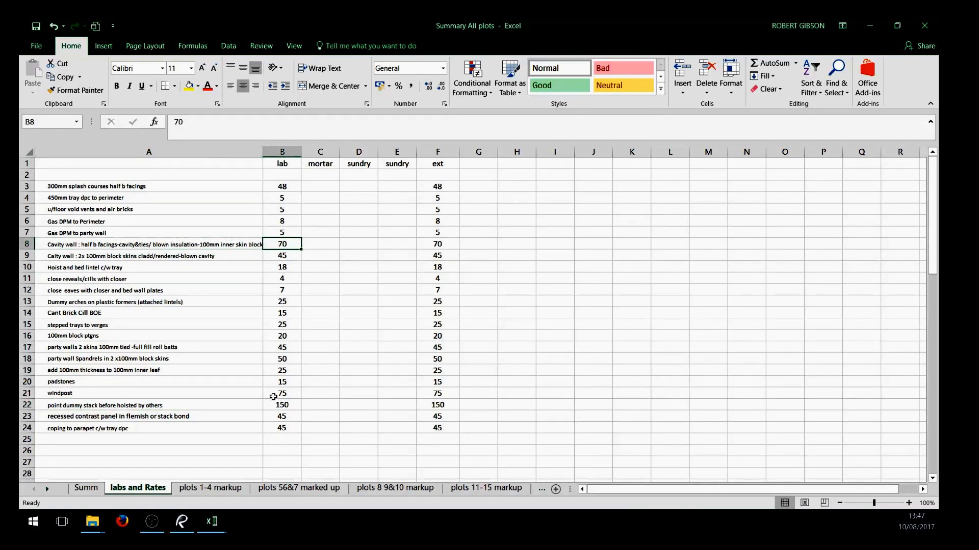
pyautogui.click(230, 480)
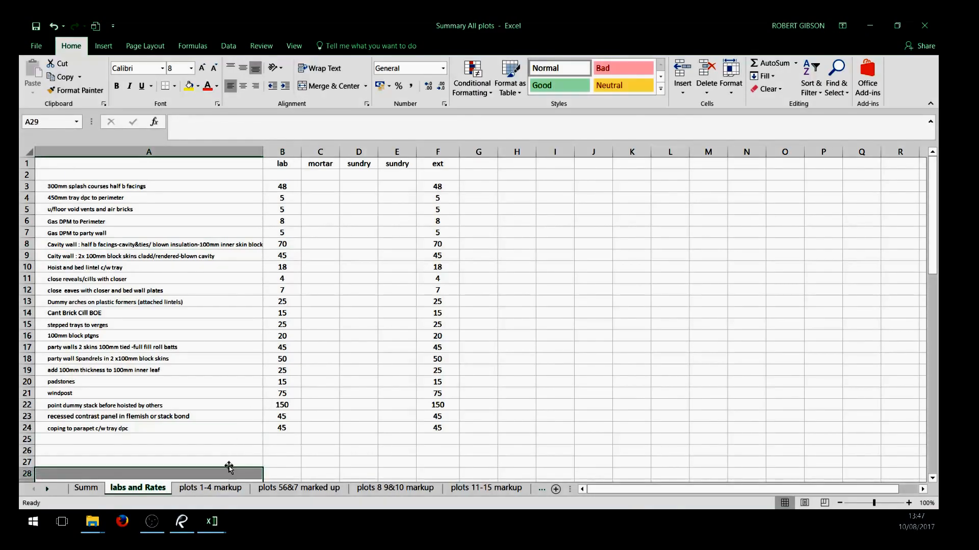
pyautogui.click(220, 491)
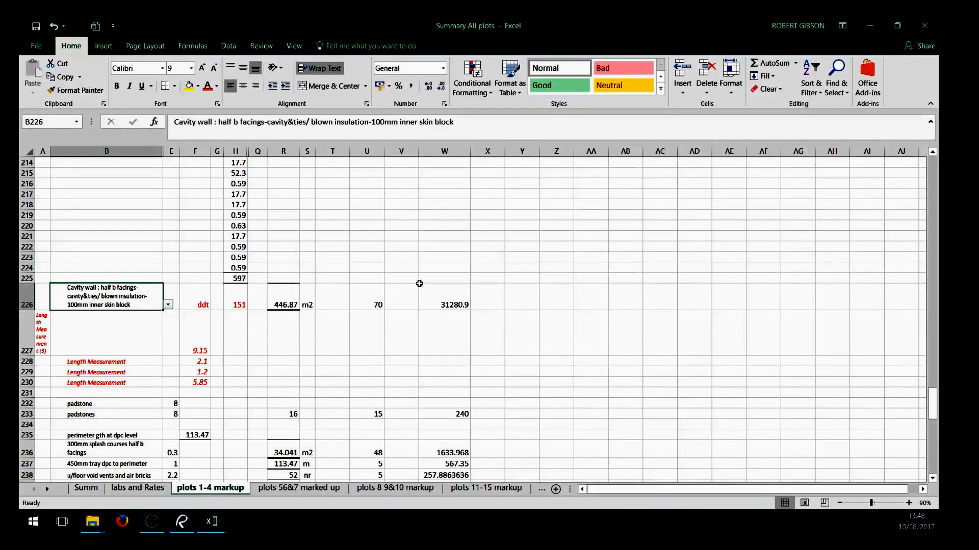
pyautogui.click(376, 306)
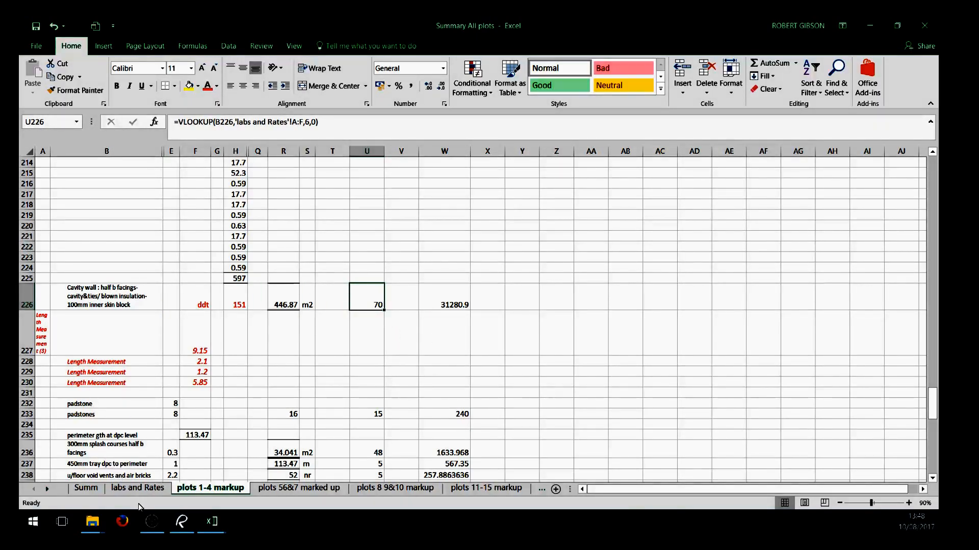
# Try to define the name "labs_and _rates" for the range A2:A28 on the labs and Rates sheet.
pyautogui.click(116, 489)
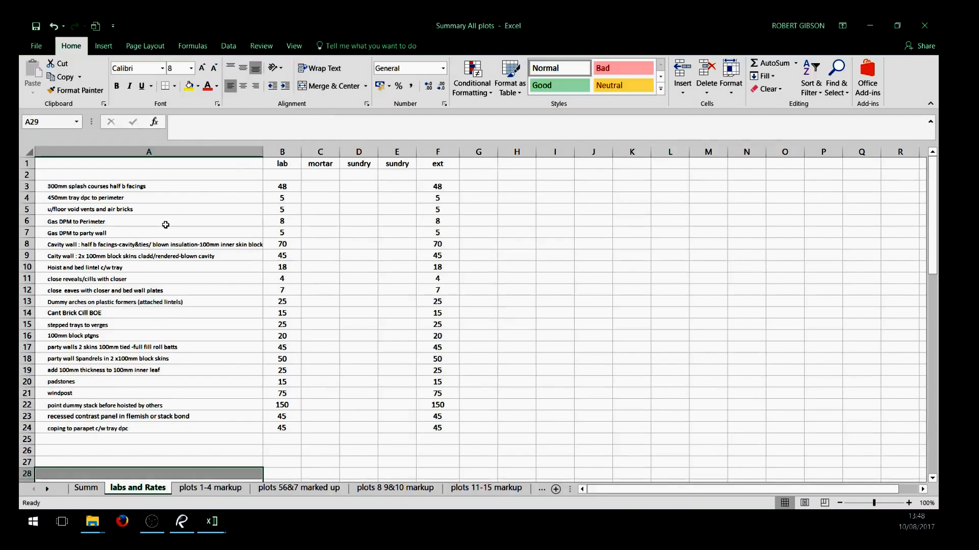
pyautogui.click(93, 173)
pyautogui.moveTo(93, 173); pyautogui.dragTo(90, 473)
pyautogui.rightClick(129, 441)
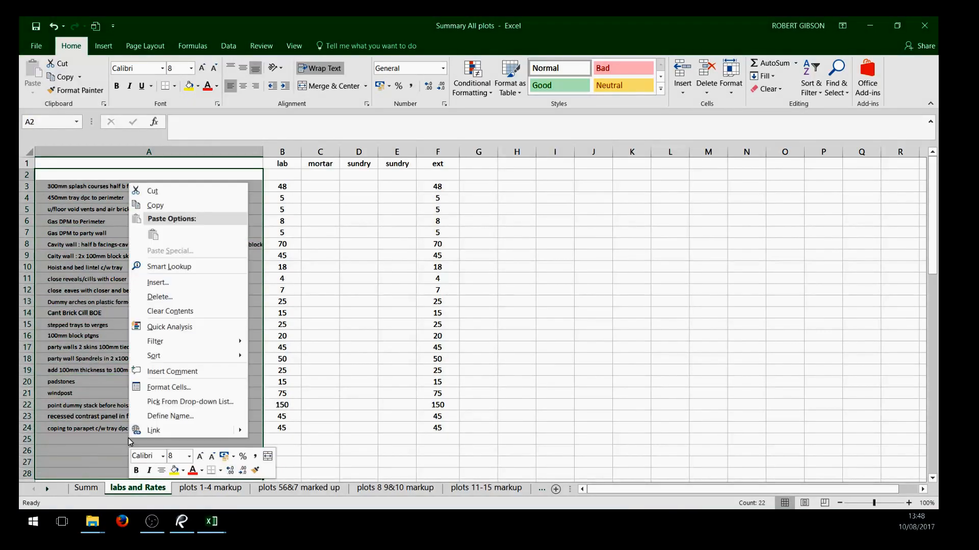
pyautogui.click(163, 417)
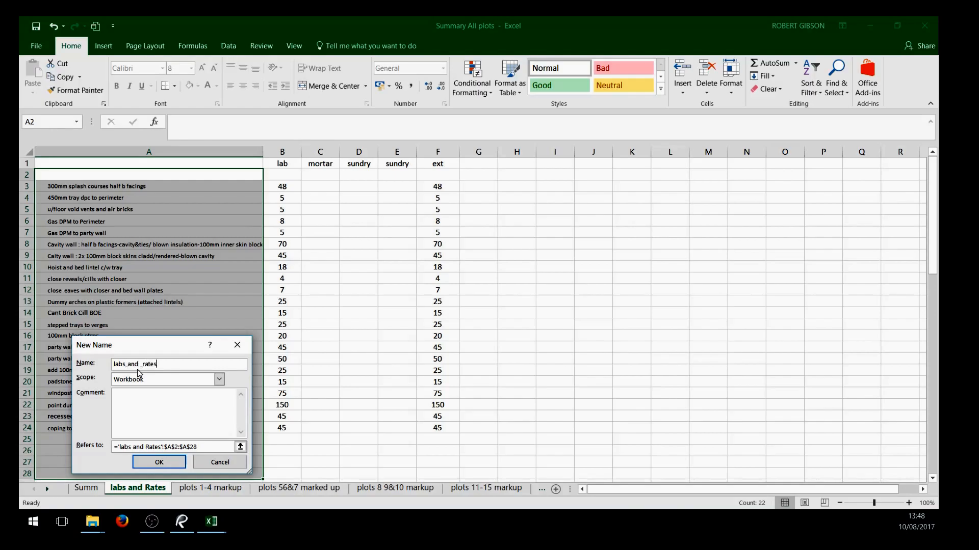
pyautogui.click(159, 461)
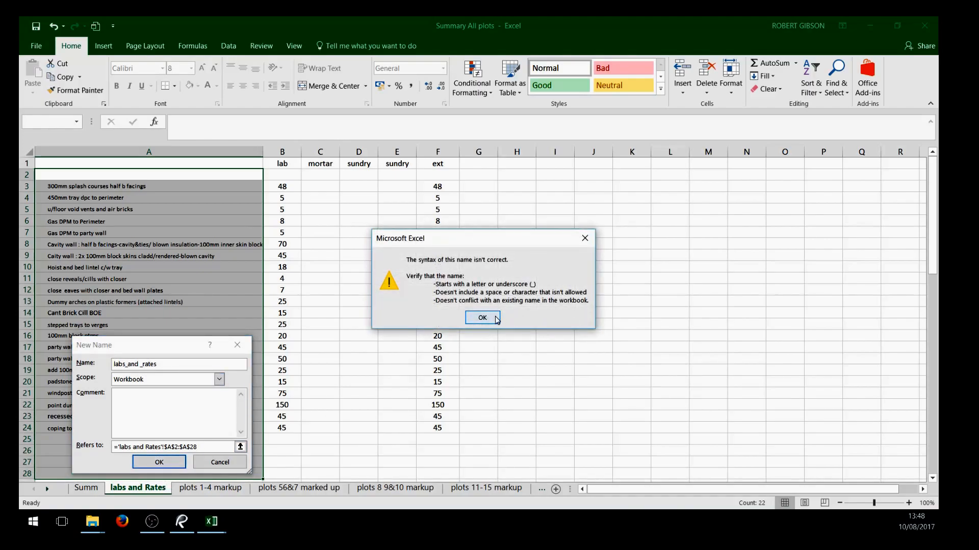
pyautogui.click(482, 318)
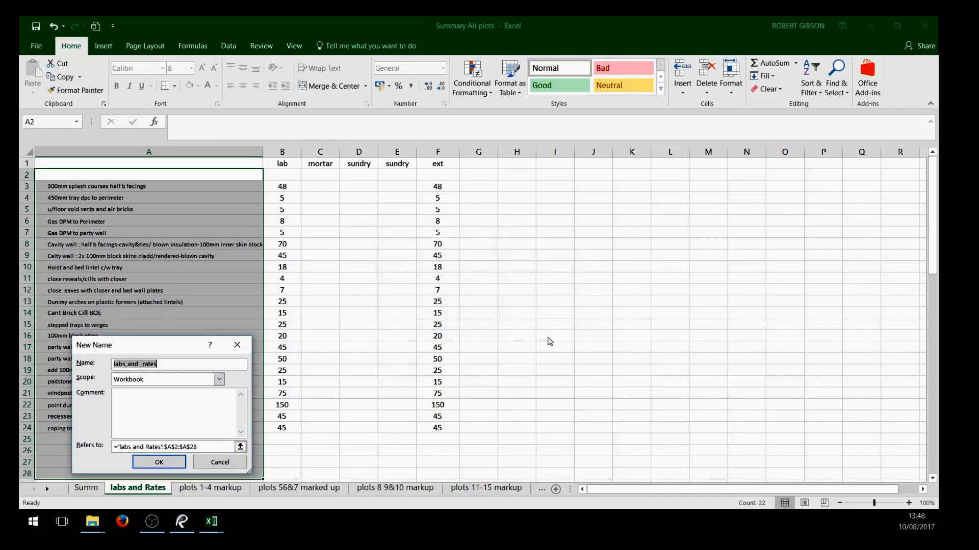
pyautogui.click(214, 463)
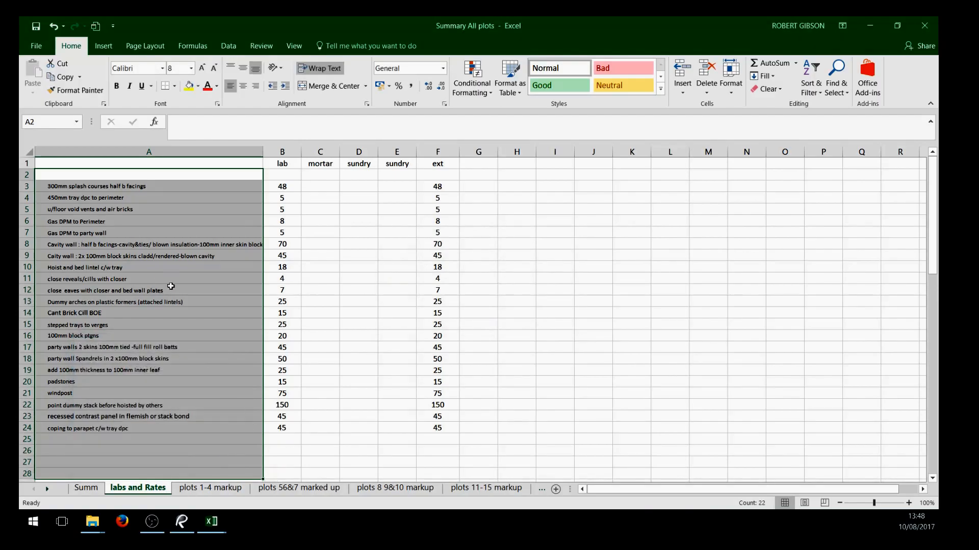
# Review the range of item descriptions in A3:A24 of the labs and Rates sheet.
pyautogui.click(187, 302)
pyautogui.moveTo(151, 186); pyautogui.dragTo(139, 428)
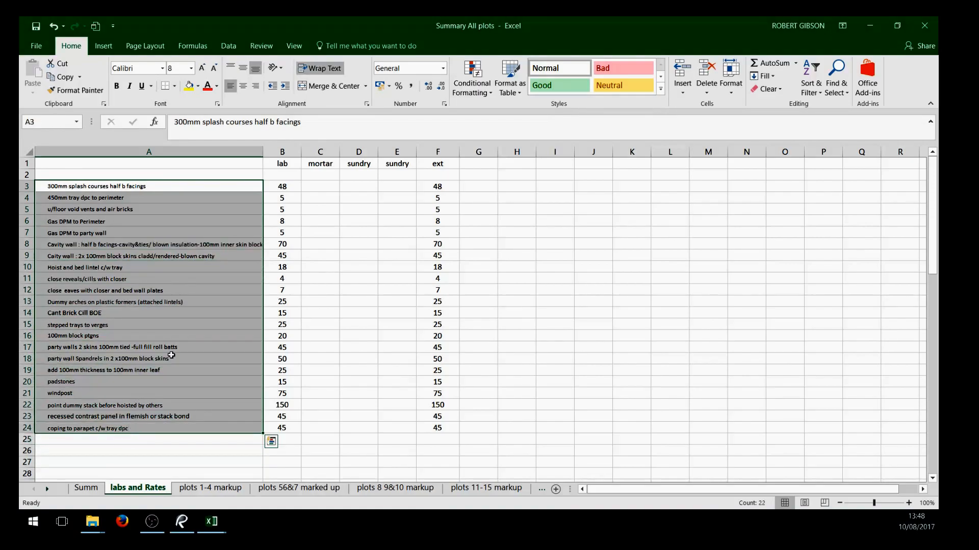
pyautogui.click(686, 313)
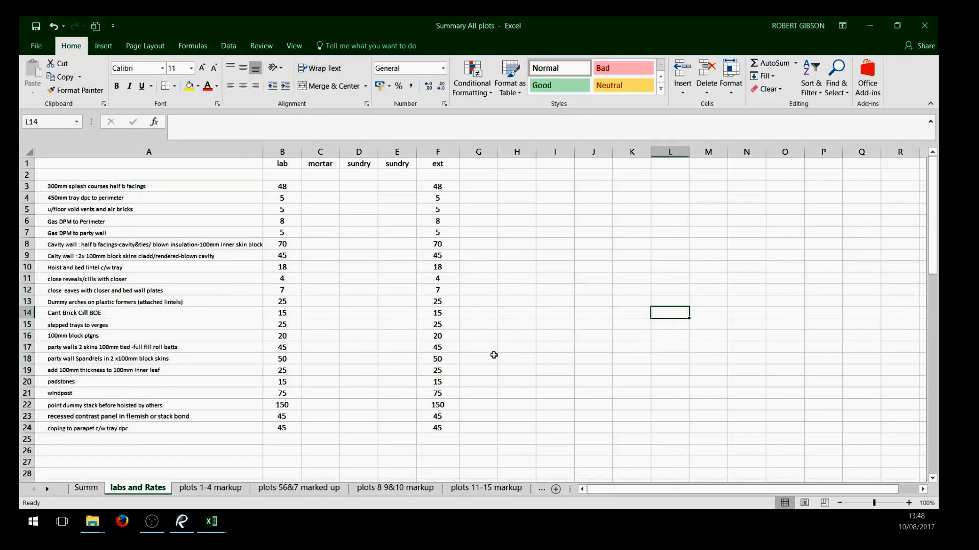
# Select the whole description column B on the plots 1-4 markup sheet.
pyautogui.click(220, 490)
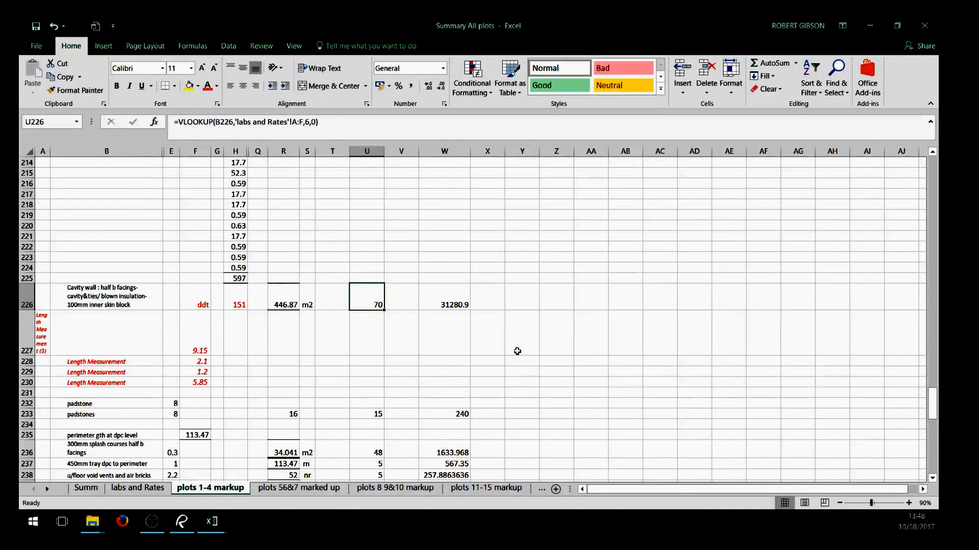
pyautogui.scroll(8, 515, 349)
pyautogui.scroll(20, 501, 333)
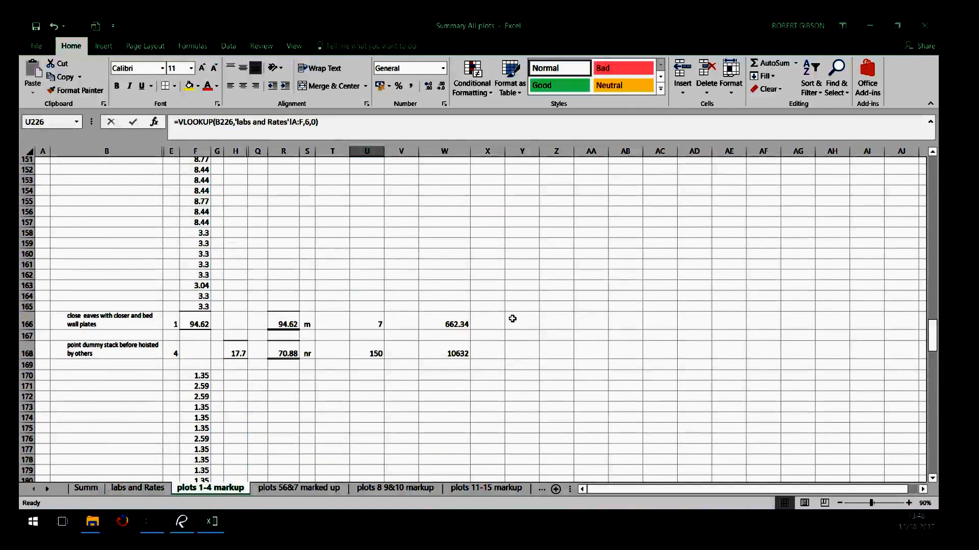
pyautogui.scroll(20, 551, 312)
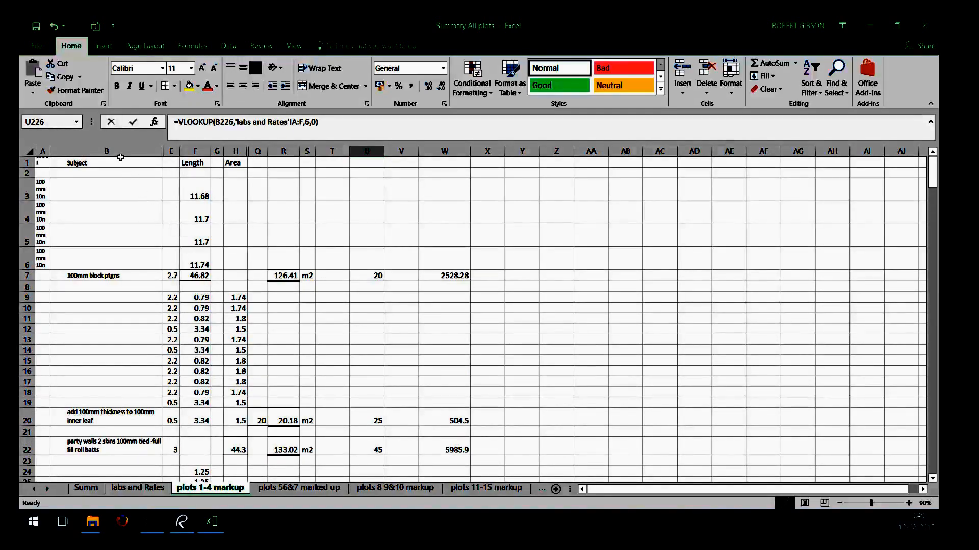
pyautogui.click(105, 151)
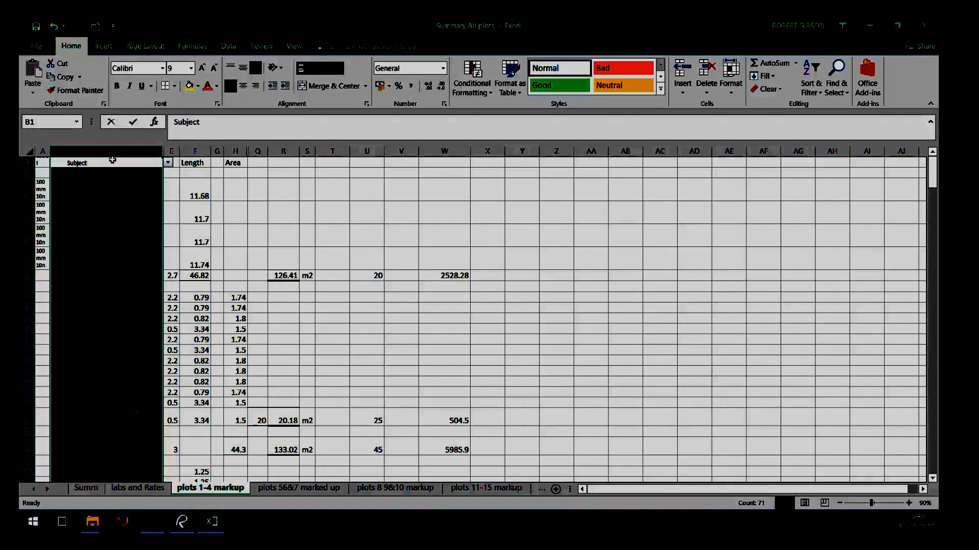
# Choose 450mm tray dpc to perimeter as the B1 description and replace it with 300mm splash courses half b facings.
pyautogui.click(167, 163)
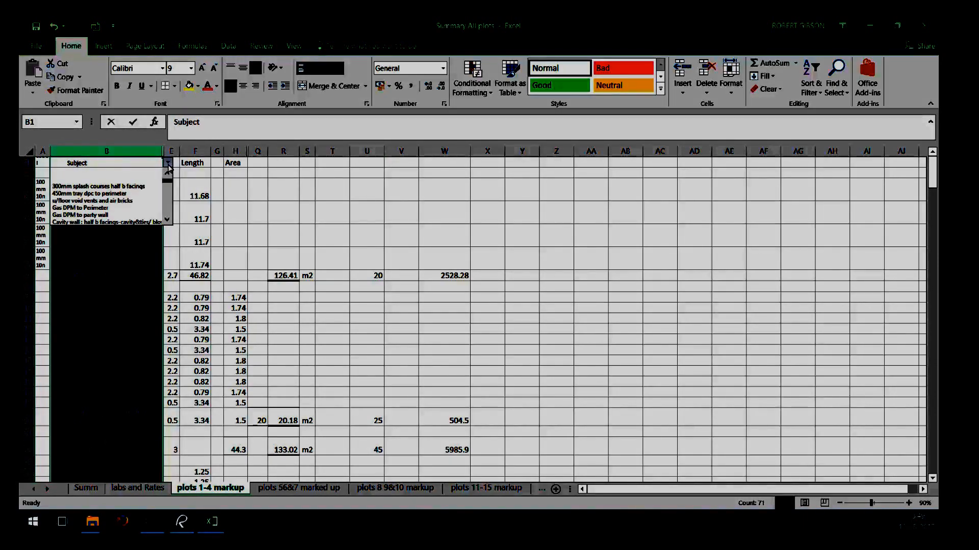
pyautogui.click(145, 193)
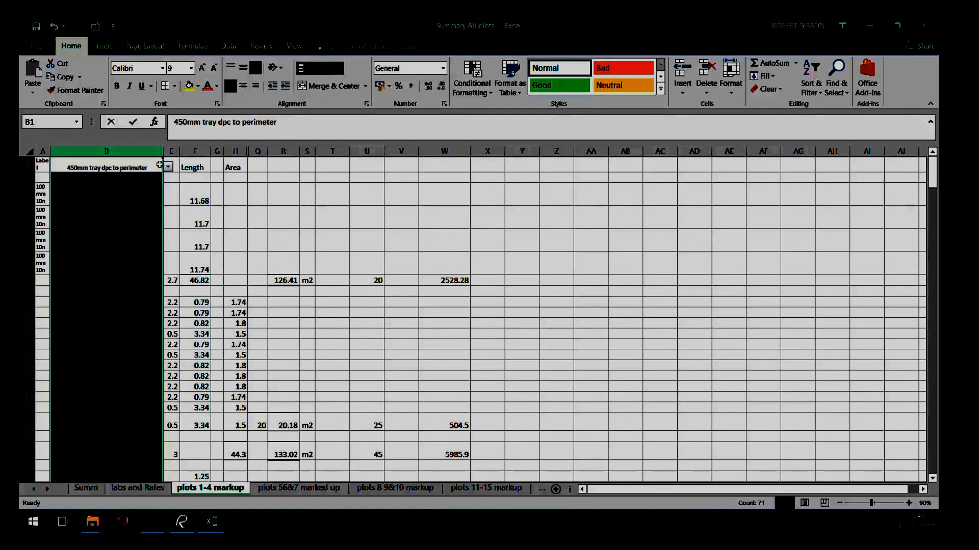
pyautogui.click(168, 168)
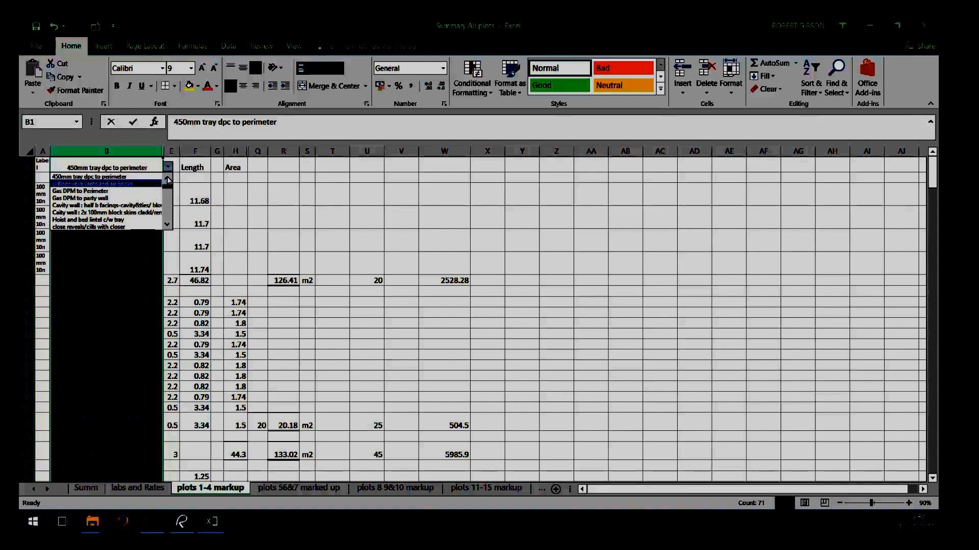
pyautogui.click(167, 179)
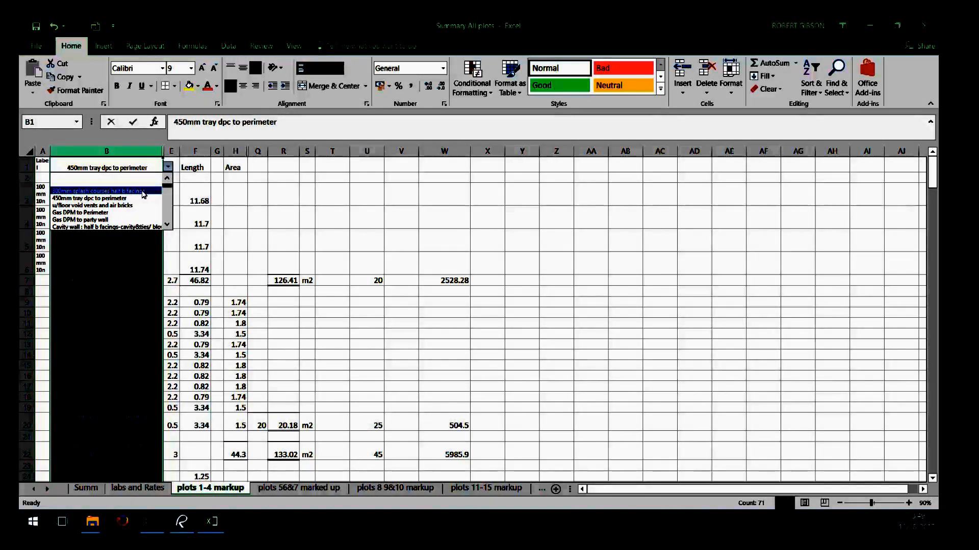
pyautogui.click(142, 192)
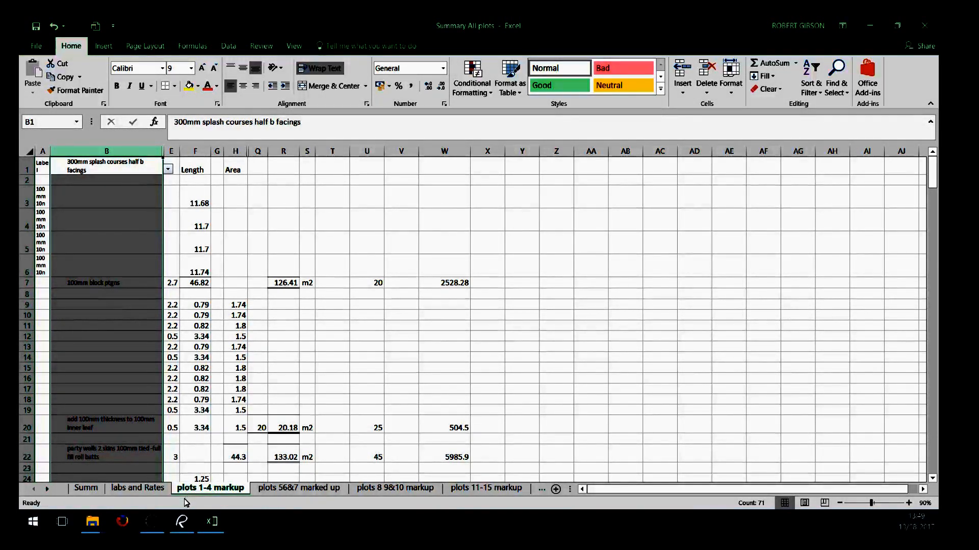
# Check the source descriptions for the item list in A3:A24 of the labs and Rates sheet.
pyautogui.click(122, 484)
pyautogui.moveTo(126, 187); pyautogui.dragTo(91, 428)
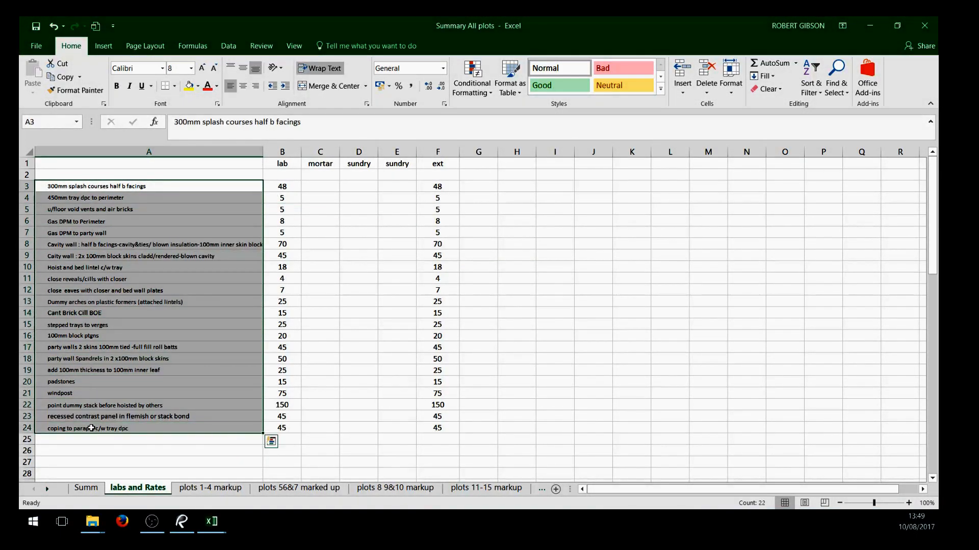
pyautogui.click(82, 461)
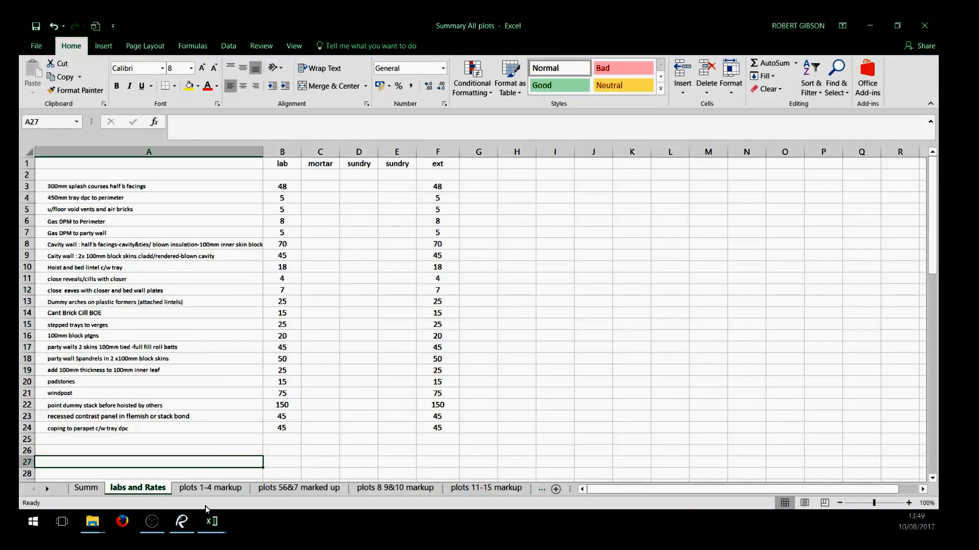
# Go through the plot markup sheets to plots 8 9&10 markup and browse the available item descriptions for B192.
pyautogui.click(209, 489)
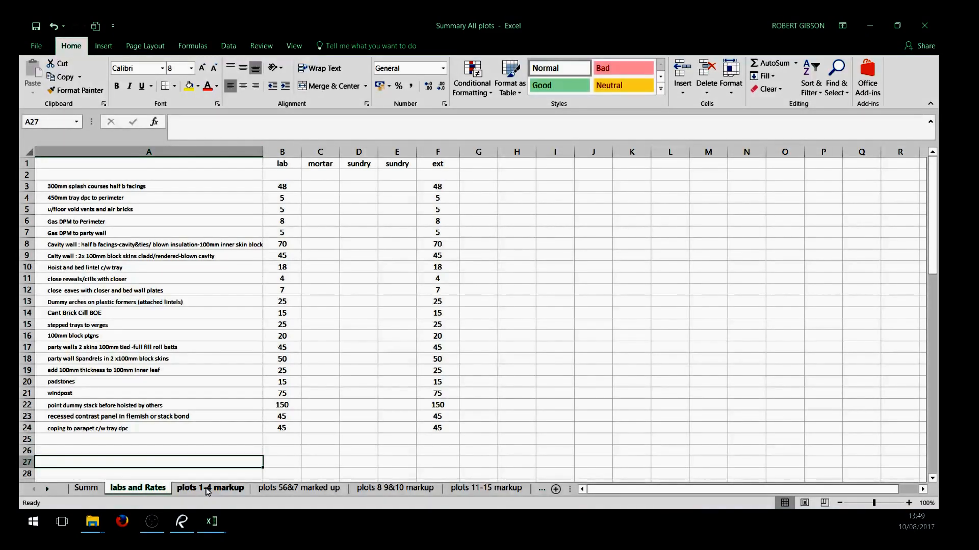
pyautogui.click(648, 314)
pyautogui.click(306, 488)
pyautogui.click(402, 488)
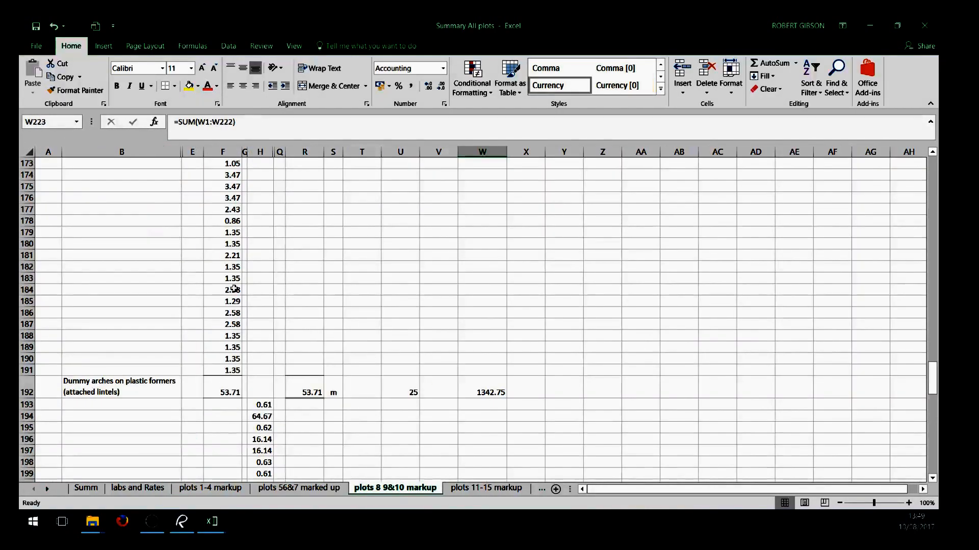
pyautogui.click(163, 397)
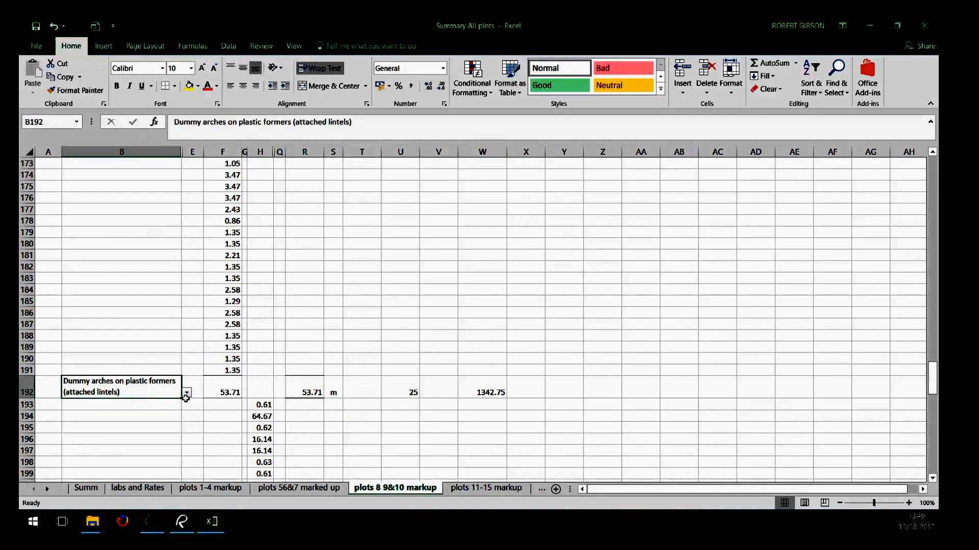
pyautogui.click(187, 393)
pyautogui.click(186, 458)
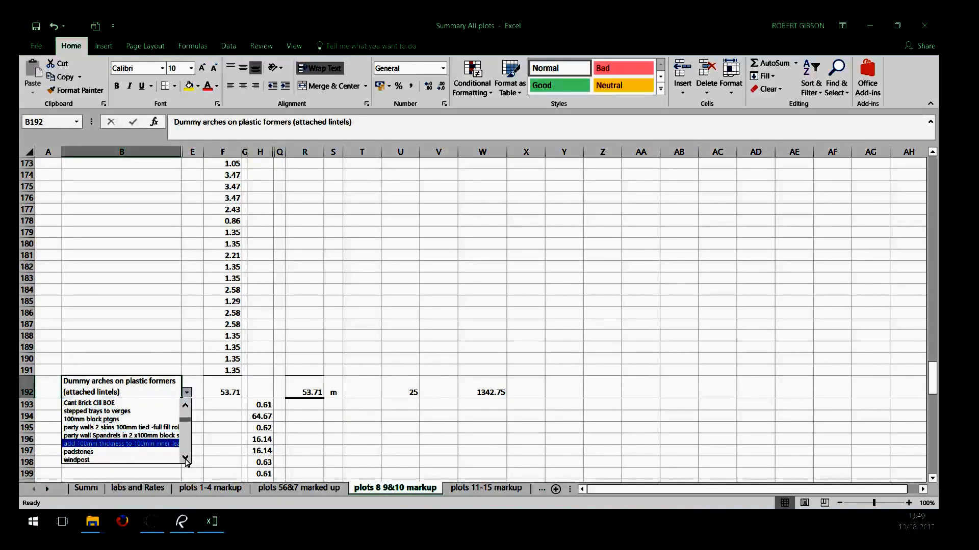
pyautogui.click(187, 407)
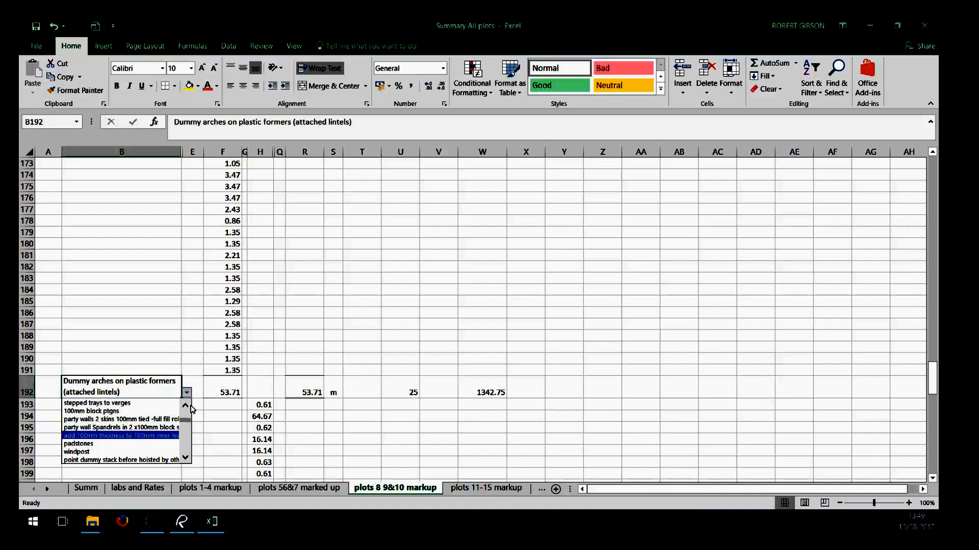
pyautogui.click(188, 393)
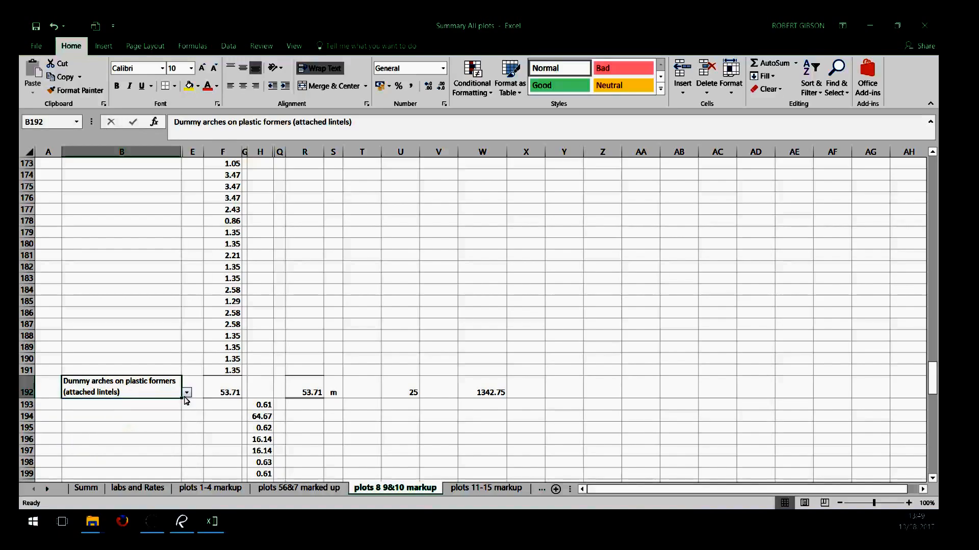
# Browse the available item descriptions for the cavity wall entry in B207 and keep the current choice.
pyautogui.click(188, 393)
pyautogui.click(162, 404)
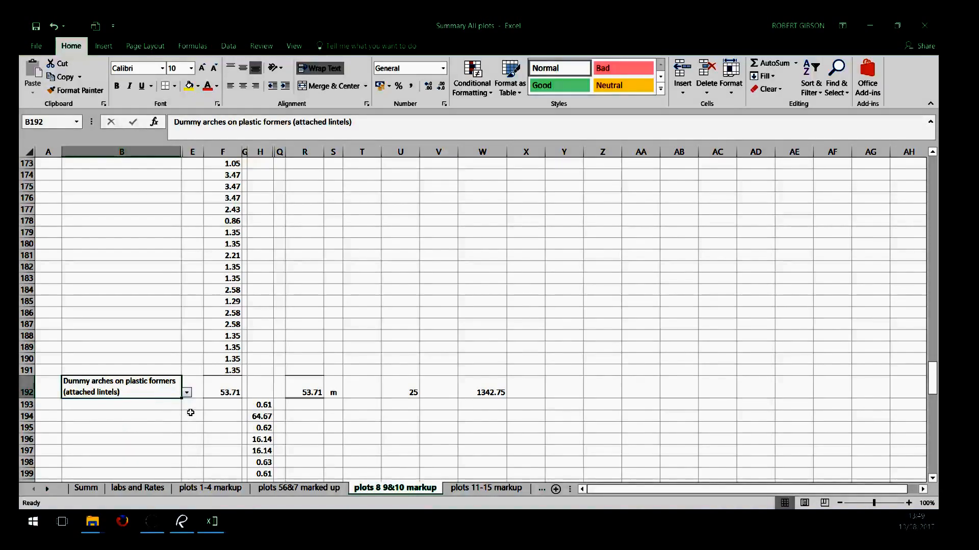
pyautogui.scroll(-3, 189, 397)
pyautogui.scroll(-3, 187, 391)
pyautogui.click(168, 334)
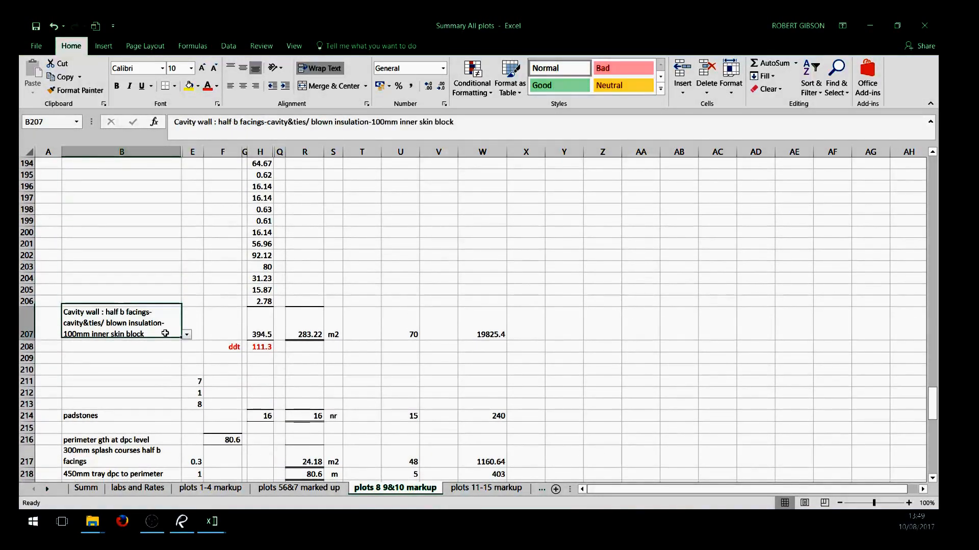
pyautogui.click(187, 335)
pyautogui.click(186, 348)
pyautogui.click(186, 347)
pyautogui.click(186, 347)
pyautogui.click(186, 347)
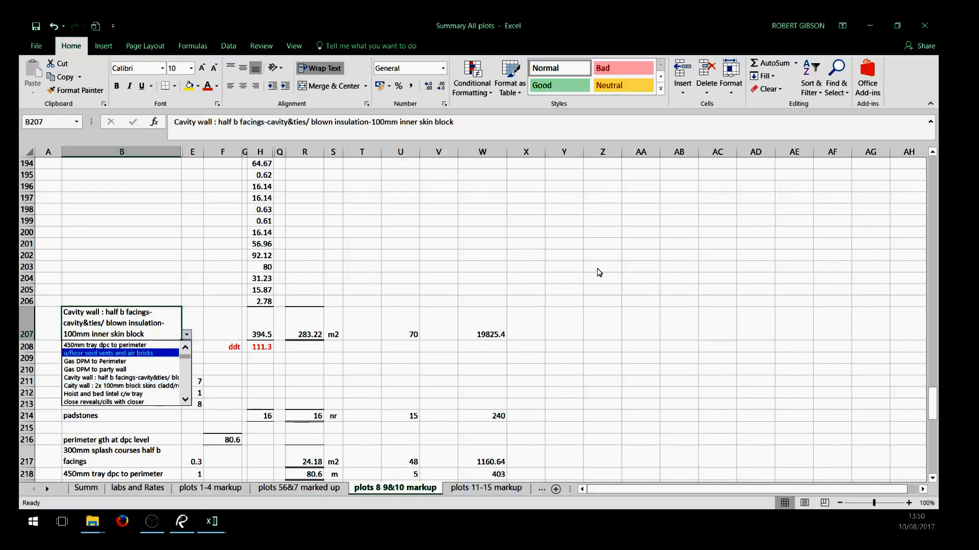
pyautogui.press('Escape')
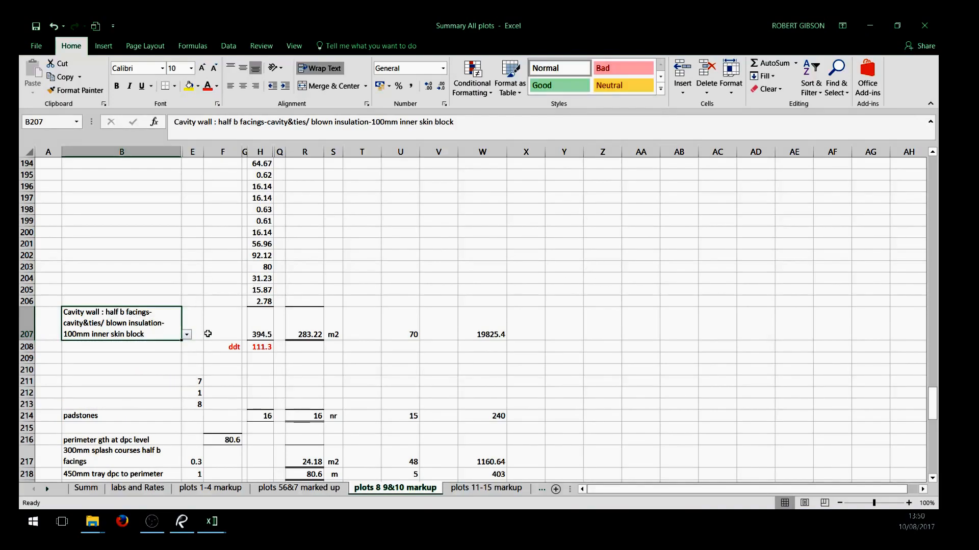
# Examine the cavity wall item in row 207, comparing its description with its quantity and the dimensions above it.
pyautogui.click(320, 329)
pyautogui.click(145, 334)
pyautogui.click(301, 332)
pyautogui.click(179, 326)
pyautogui.scroll(5, 158, 313)
pyautogui.scroll(-2, 157, 313)
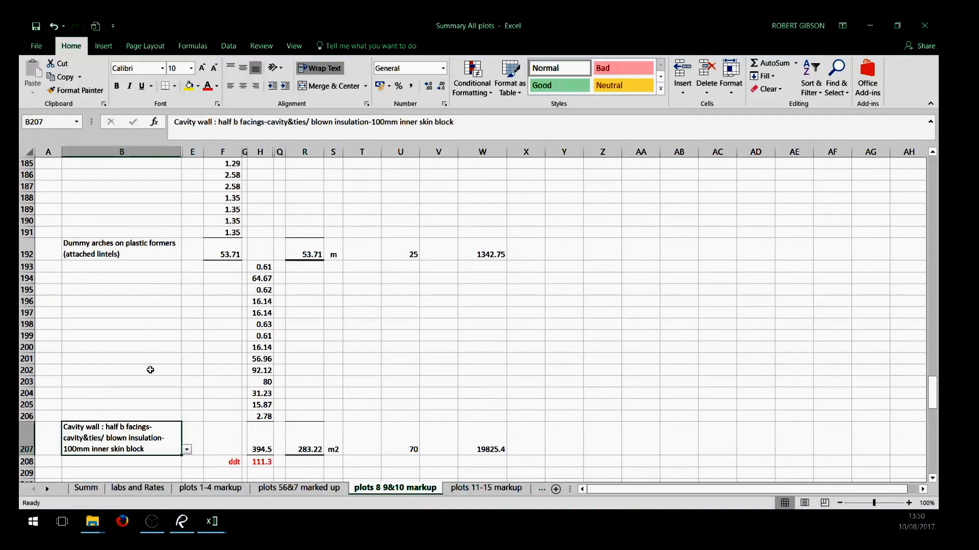
pyautogui.scroll(-2, 139, 309)
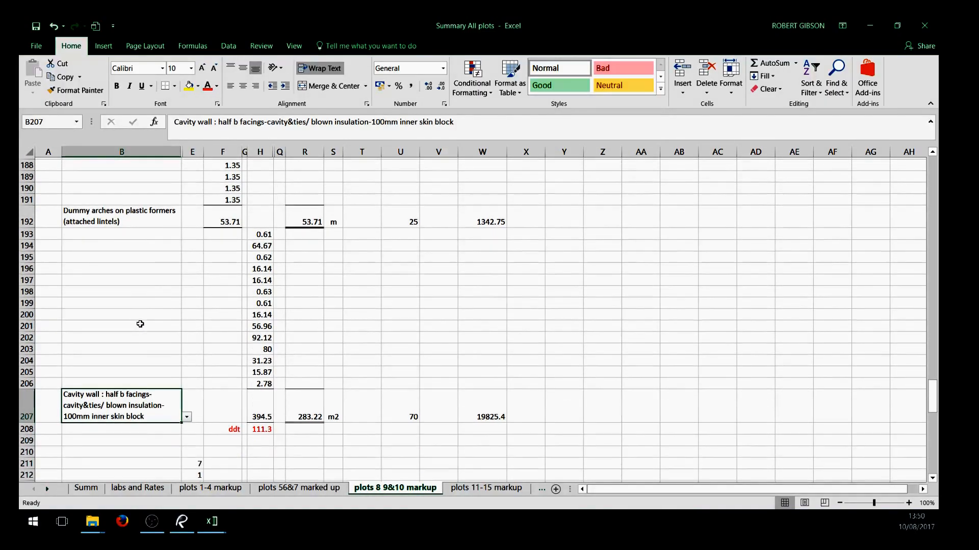
pyautogui.scroll(-4, 144, 355)
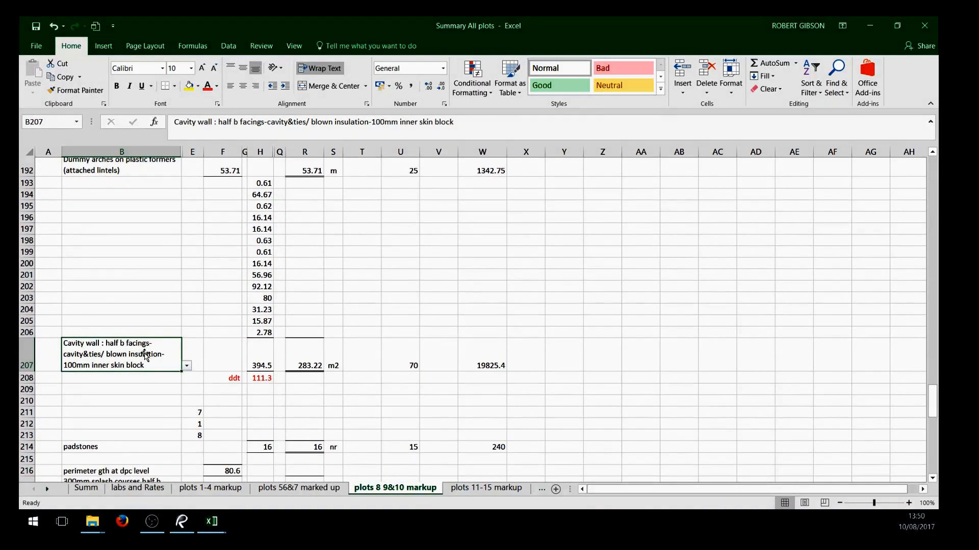
# Check the splash course and tray dpc descriptions in B217:B218 and the formula behind the quantity in R218.
pyautogui.click(125, 349)
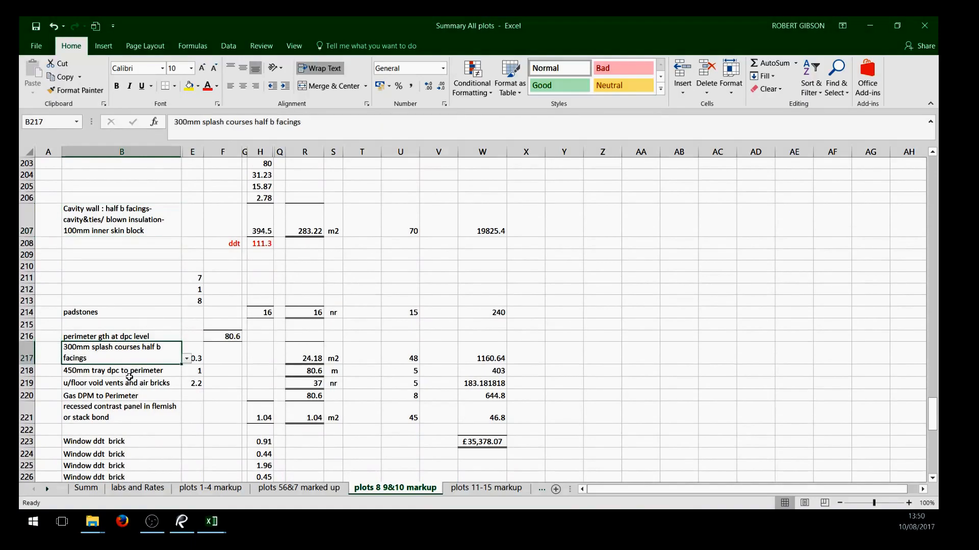
pyautogui.click(126, 367)
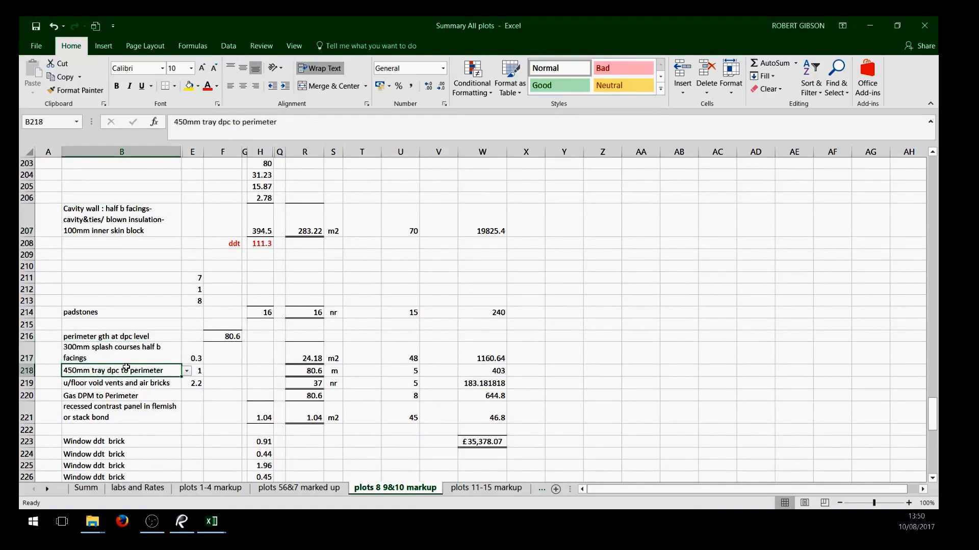
pyautogui.click(319, 370)
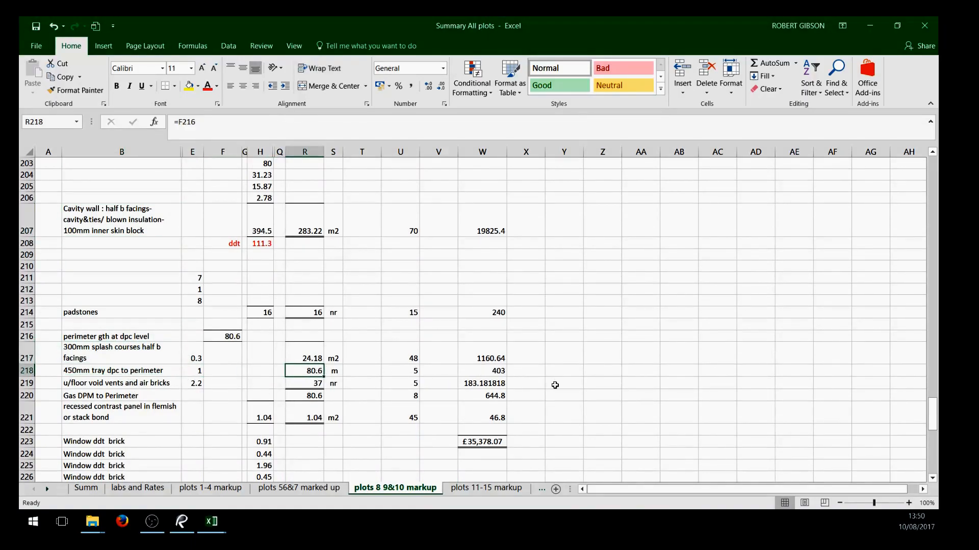
pyautogui.scroll(-6, 237, 453)
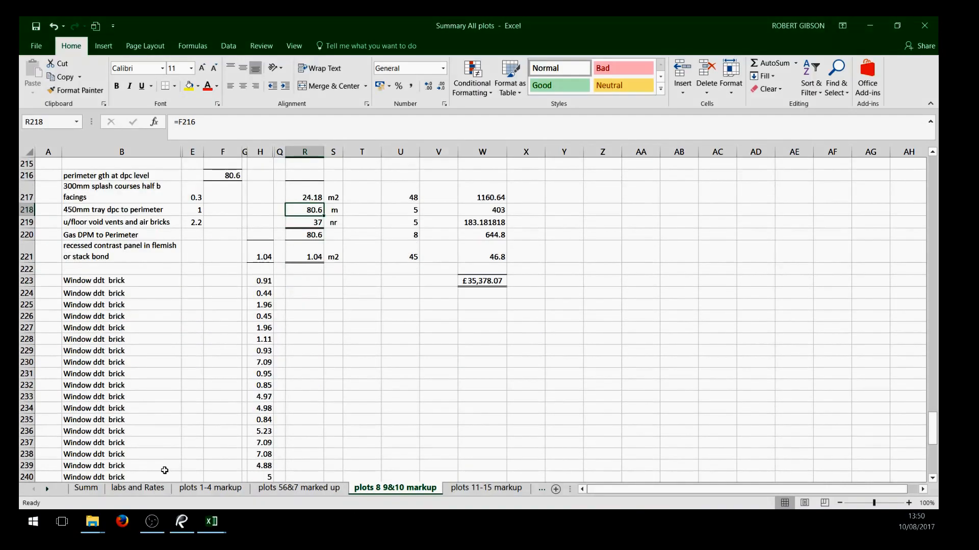
pyautogui.scroll(16, 167, 459)
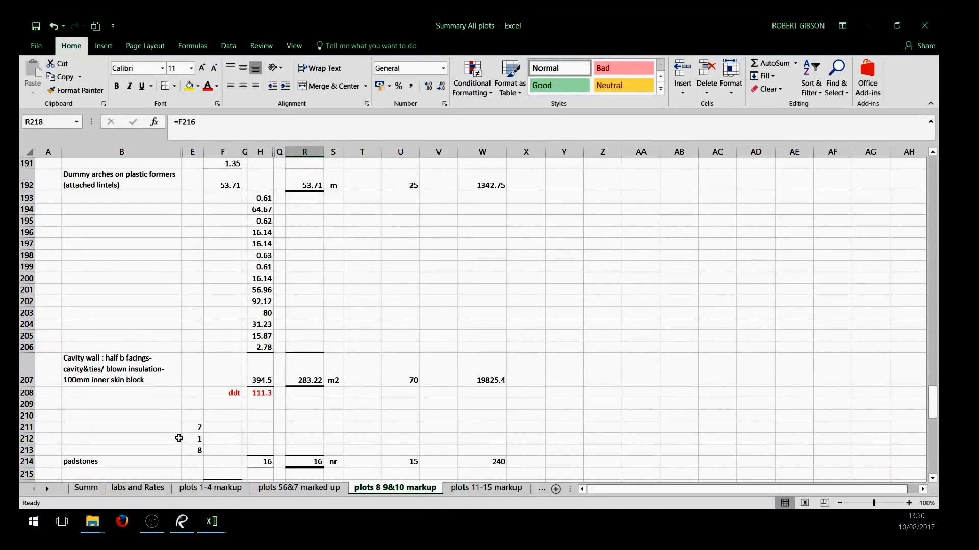
pyautogui.scroll(1, 414, 424)
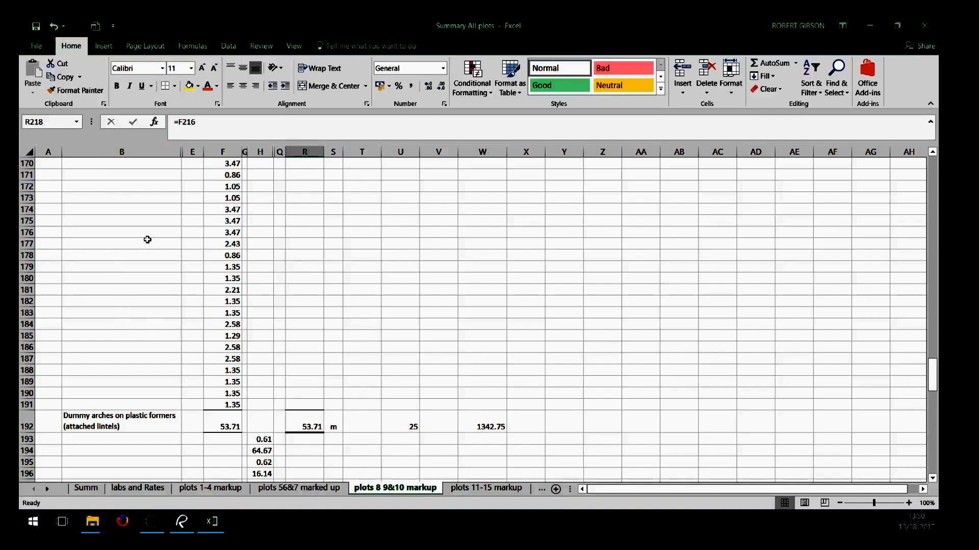
# Review the labour rates in B3:B8 of the labs and Rates sheet.
pyautogui.click(131, 491)
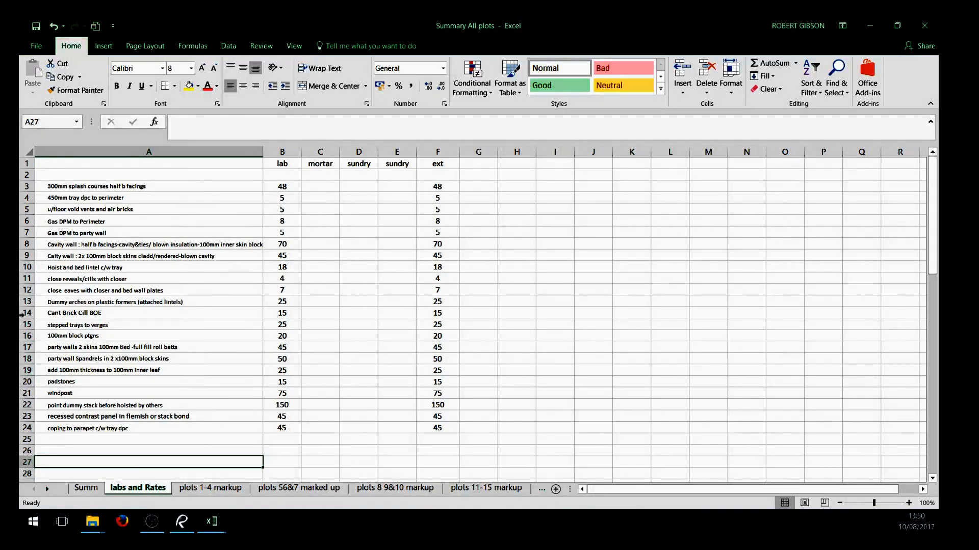
pyautogui.click(646, 328)
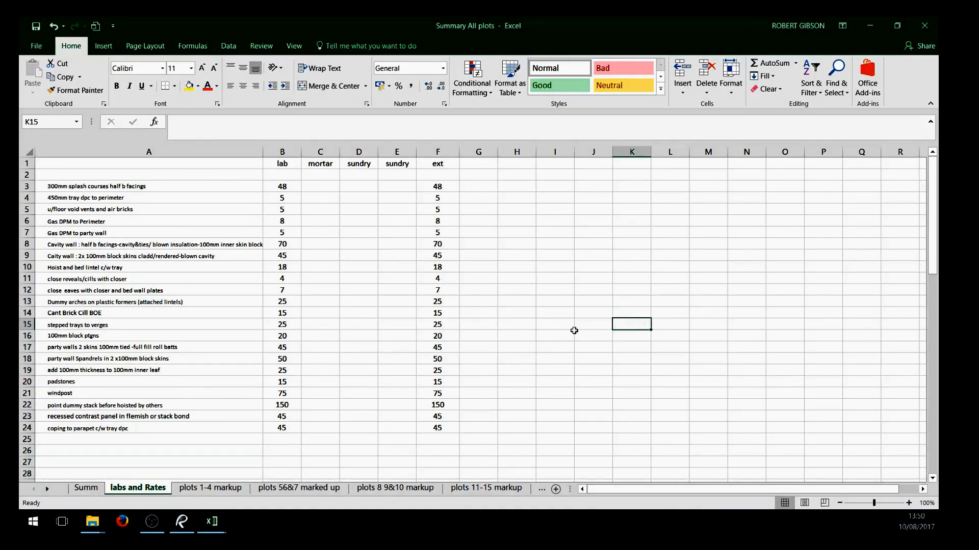
pyautogui.click(287, 188)
pyautogui.click(287, 197)
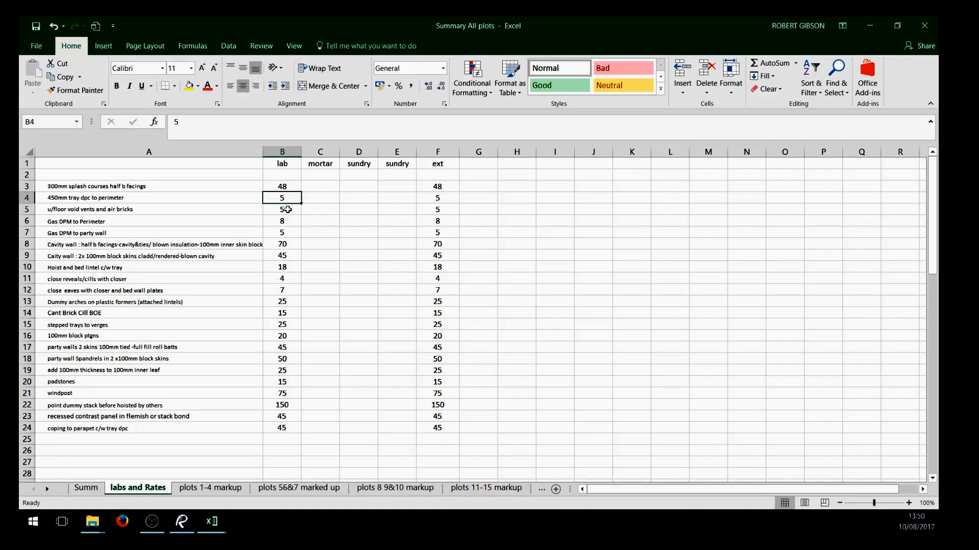
pyautogui.click(287, 212)
pyautogui.click(289, 222)
pyautogui.click(289, 236)
pyautogui.click(289, 243)
pyautogui.click(561, 254)
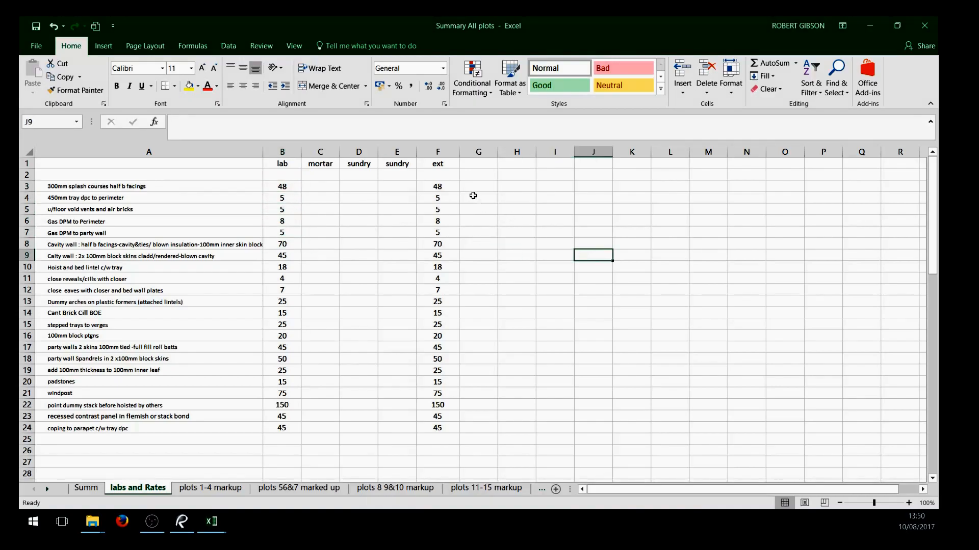
# Inspect the ext formula in F3 and the B3:E3 range of labour, mortar and sundry rates it adds up.
pyautogui.click(436, 187)
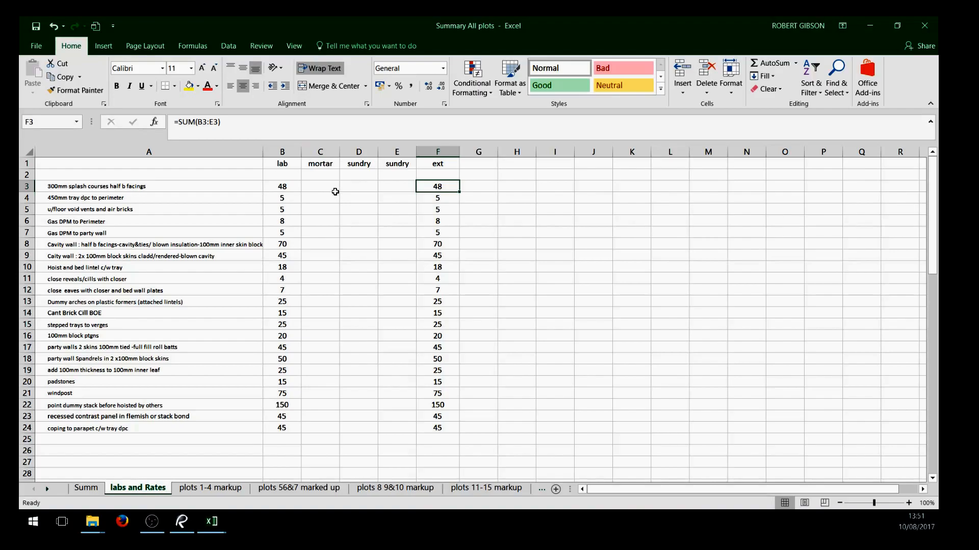
pyautogui.click(542, 239)
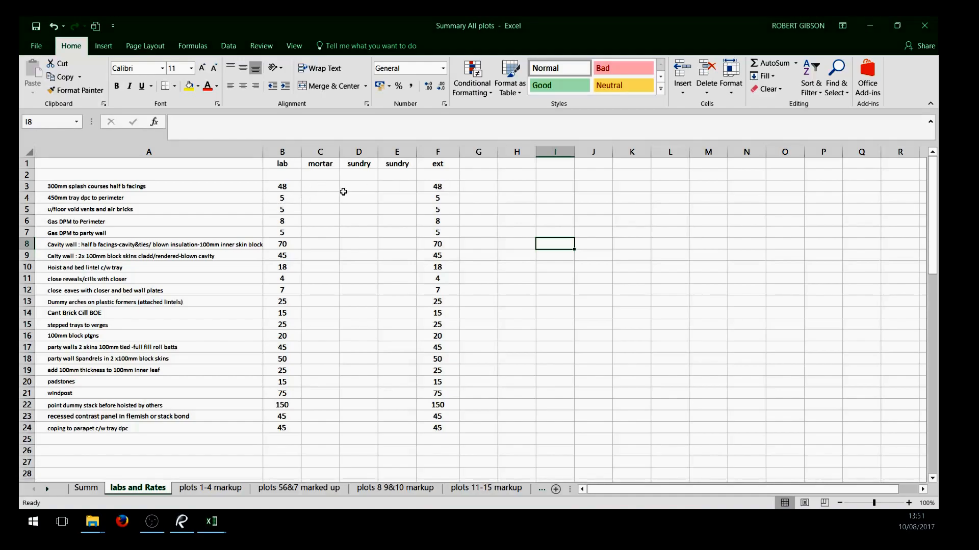
pyautogui.click(482, 258)
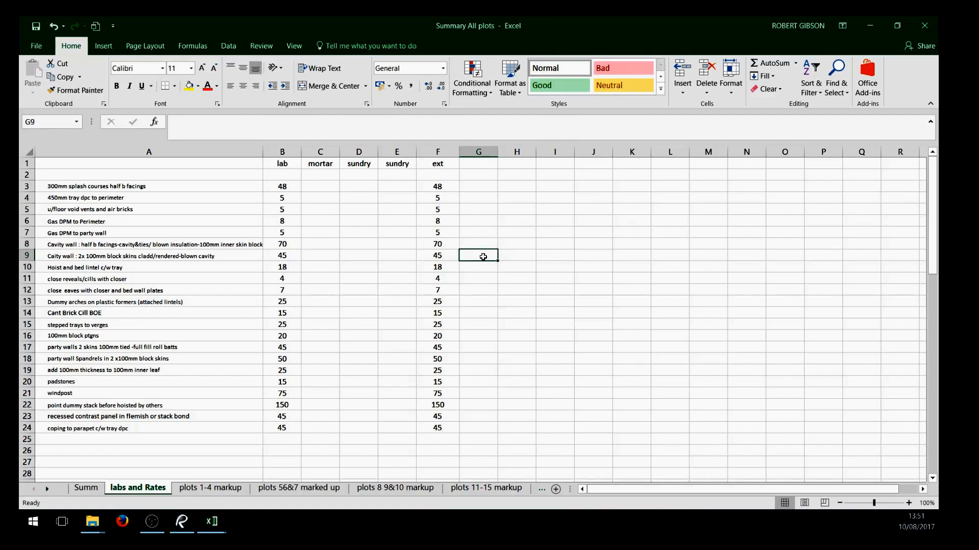
pyautogui.click(441, 188)
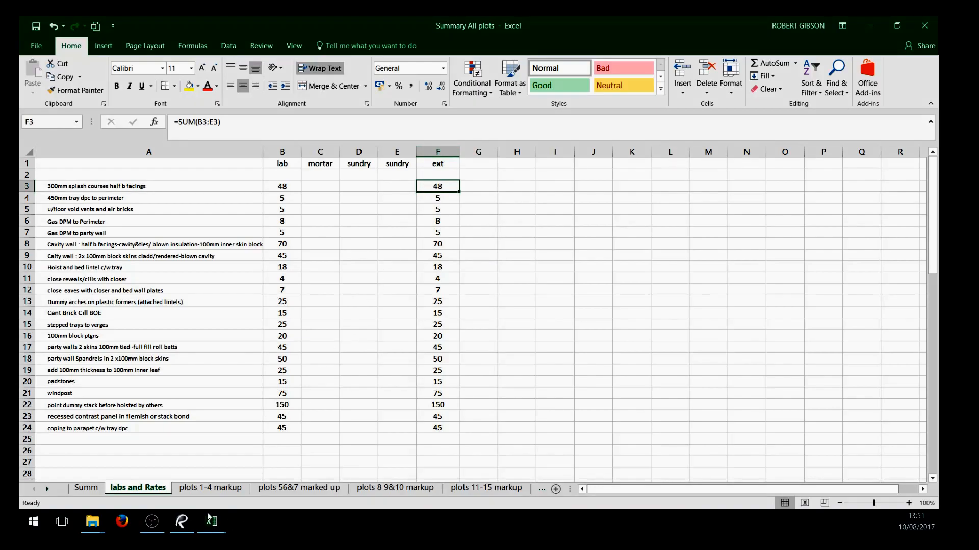
pyautogui.click(676, 269)
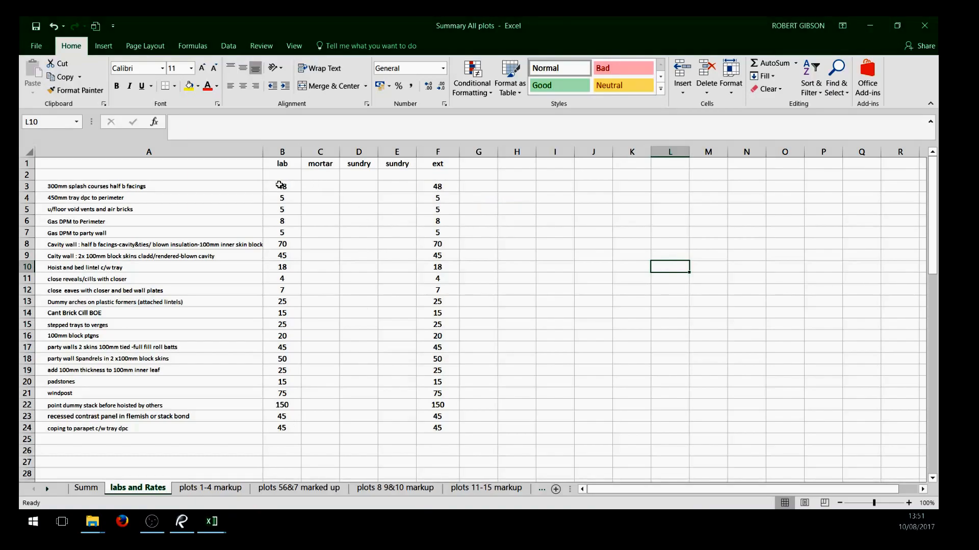
pyautogui.moveTo(280, 186); pyautogui.dragTo(389, 187)
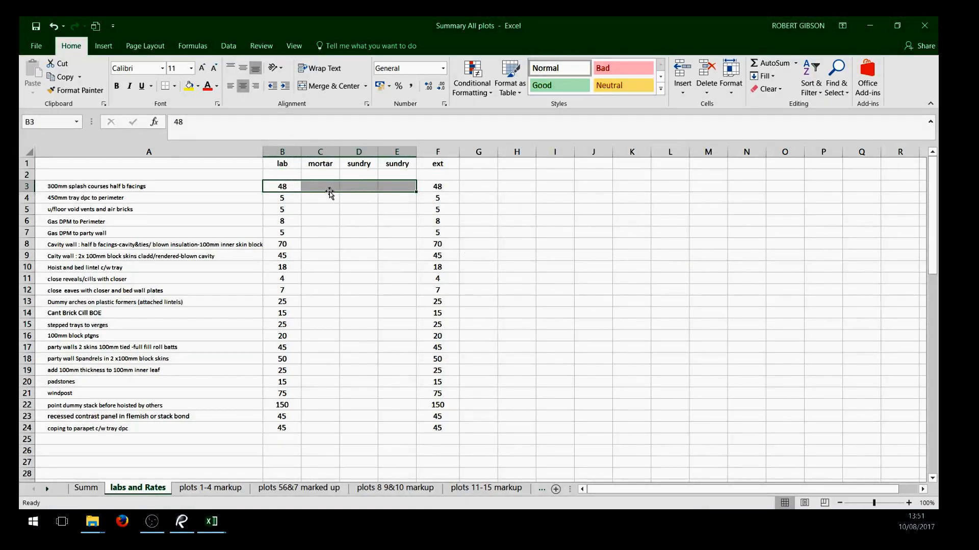
pyautogui.click(587, 286)
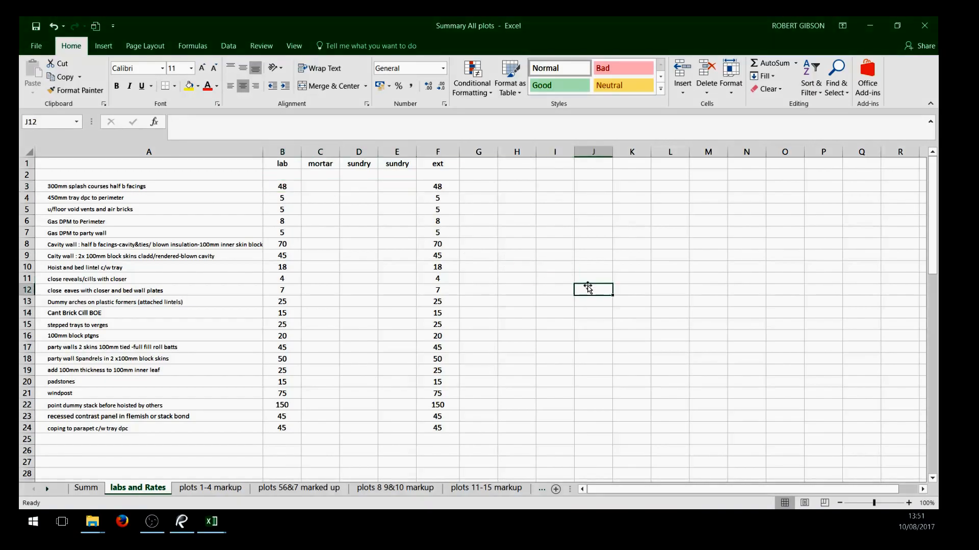
# Enter a mortar rate of 7 in C3 for 300mm splash courses half b facings and check the ext formula in F3.
pyautogui.click(324, 187)
pyautogui.write('7')
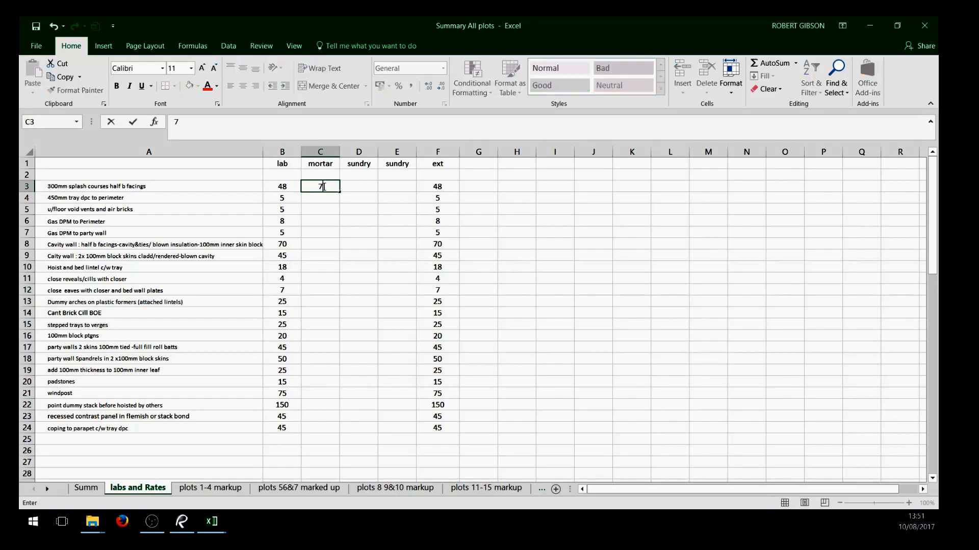
pyautogui.click(502, 245)
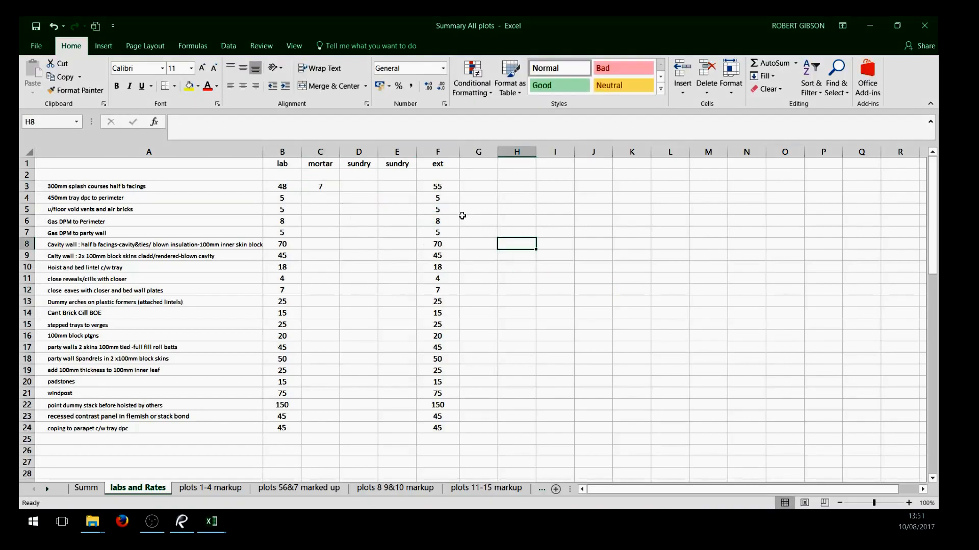
pyautogui.click(446, 186)
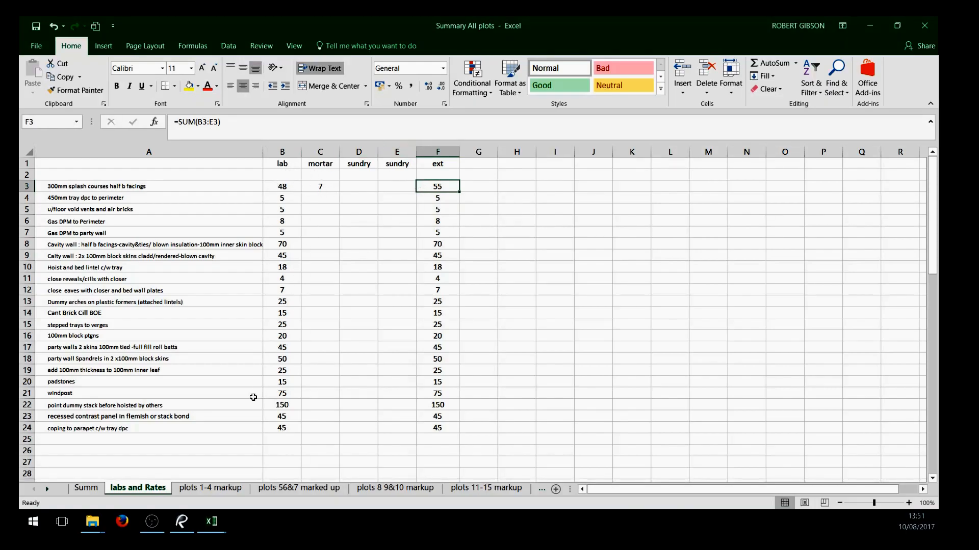
pyautogui.click(136, 193)
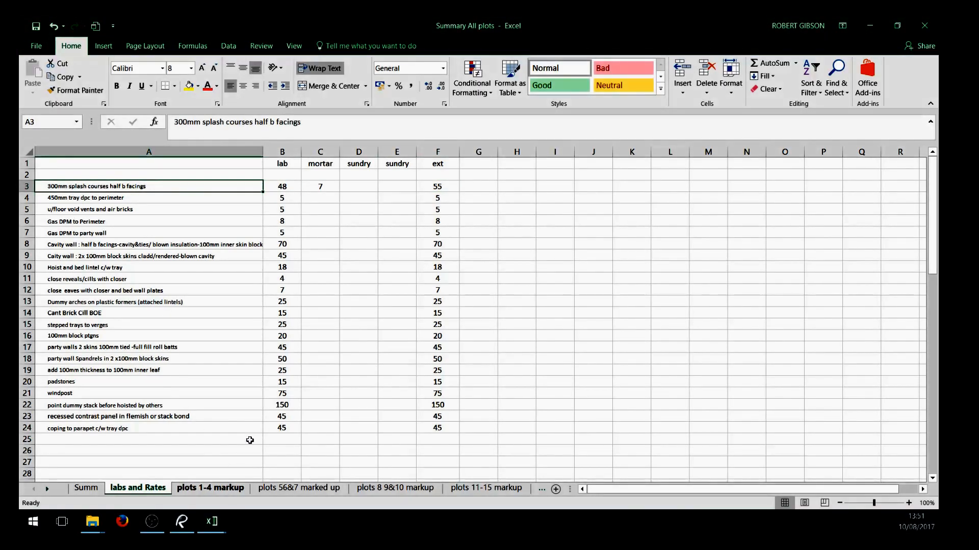
# On the plots 1-4 markup sheet, check the 300mm splash courses item in B236 and the VLOOKUP formula for its rate in U236.
pyautogui.scroll(-9, 326, 313)
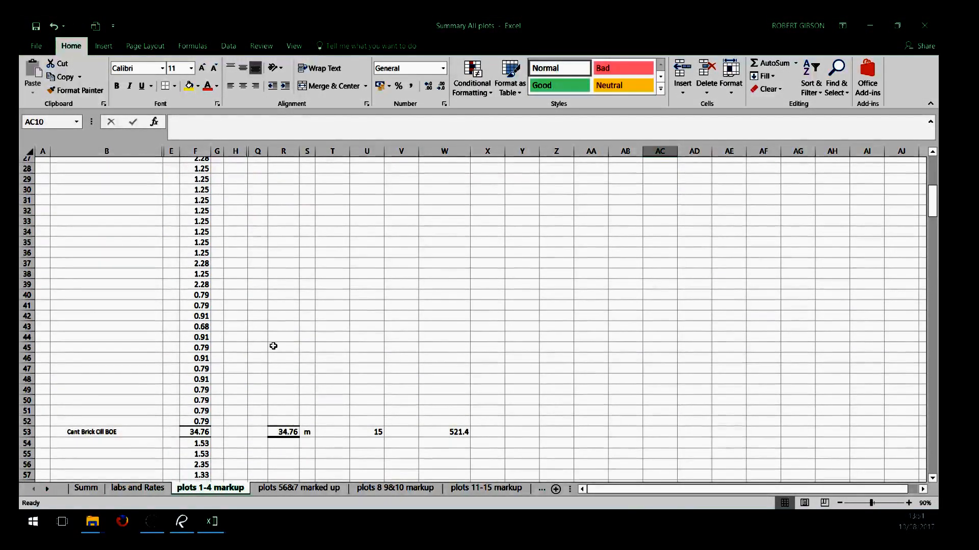
pyautogui.scroll(-18, 273, 347)
pyautogui.scroll(-20, 271, 347)
pyautogui.scroll(-20, 270, 347)
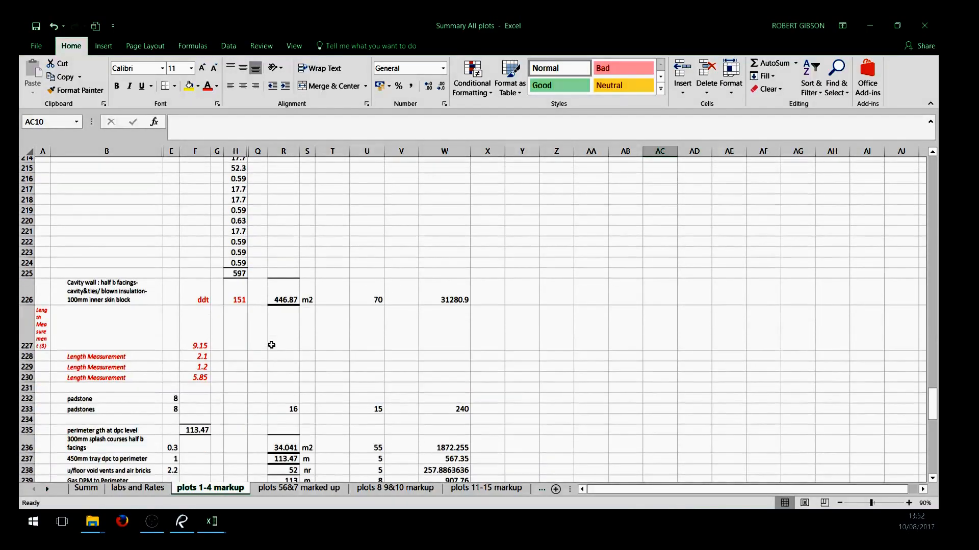
pyautogui.scroll(-3, 272, 345)
pyautogui.click(136, 356)
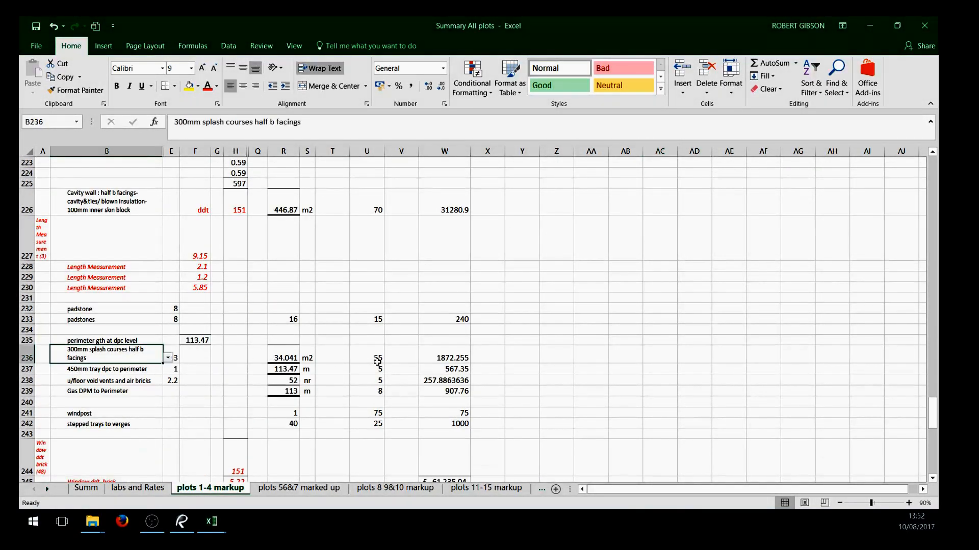
pyautogui.click(385, 355)
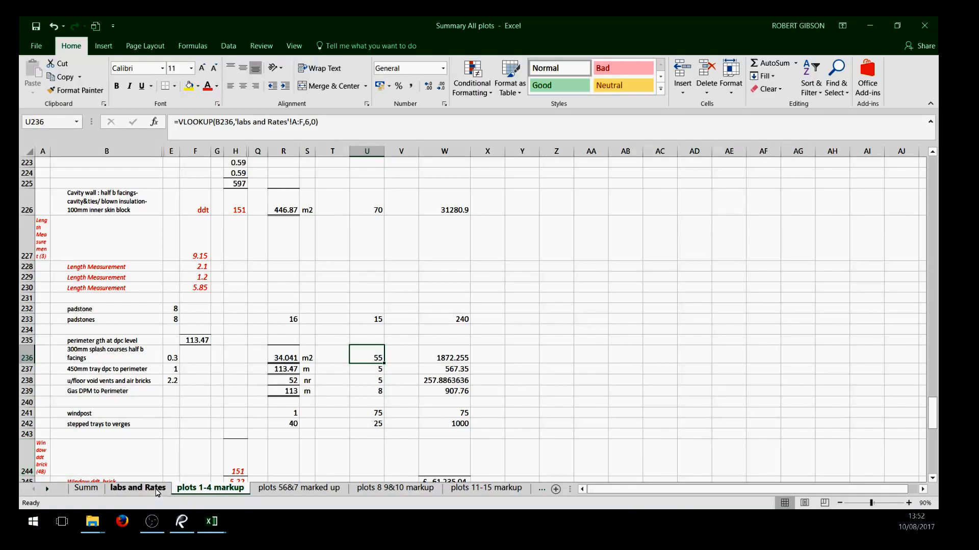
# Inspect the 100mm block ptgns row on the plots 1-4 markup sheet, checking the VLOOKUP rate in U7 and the extension formula in W7.
pyautogui.click(422, 209)
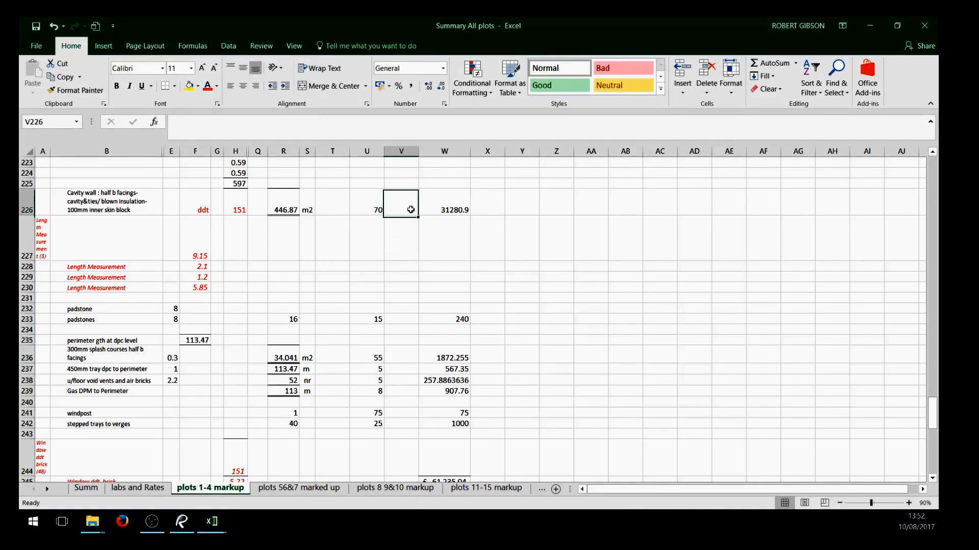
pyautogui.scroll(8, 581, 236)
pyautogui.scroll(20, 580, 224)
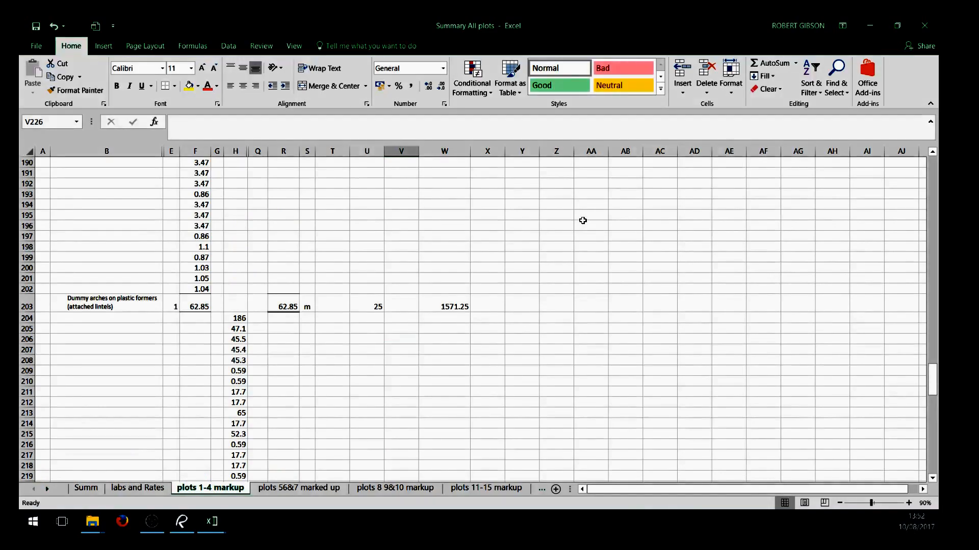
pyautogui.scroll(20, 584, 218)
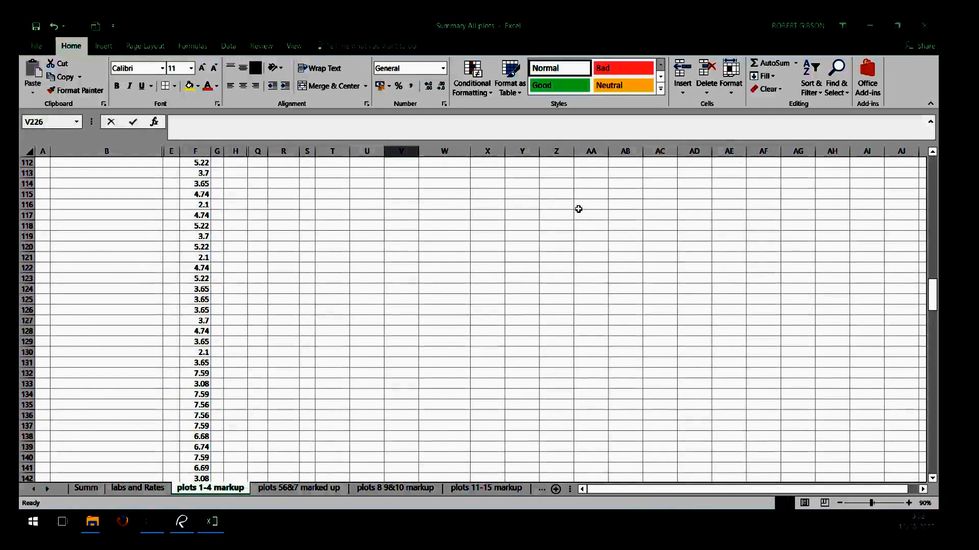
pyautogui.scroll(17, 516, 199)
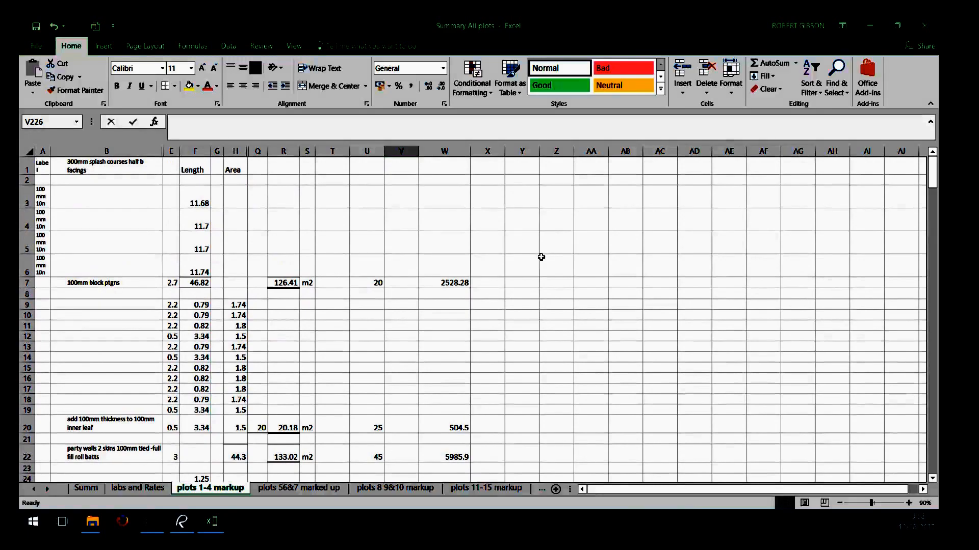
pyautogui.click(410, 282)
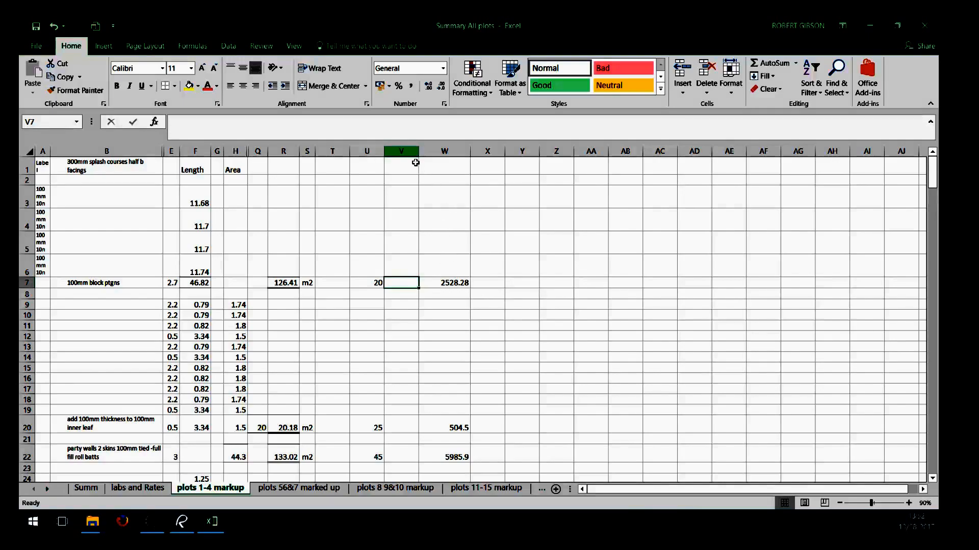
pyautogui.click(448, 282)
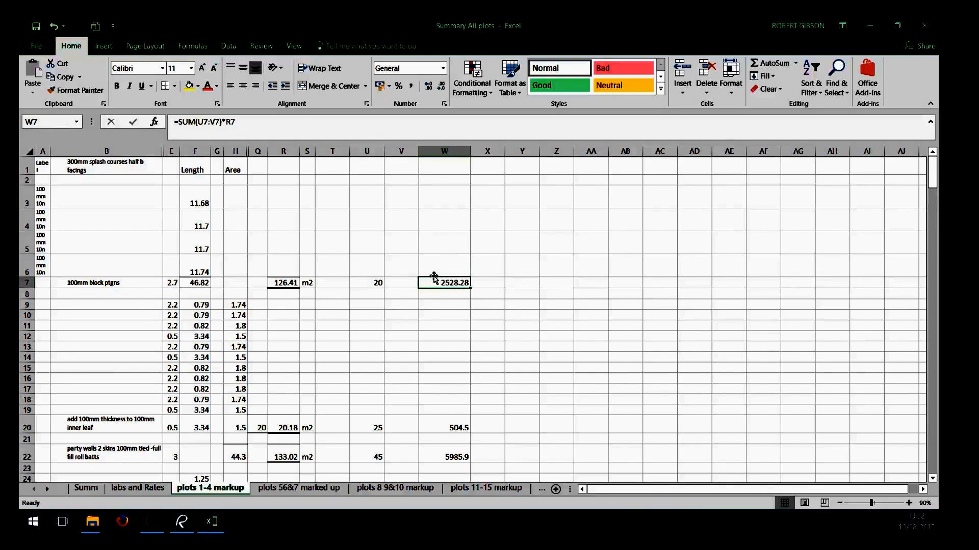
pyautogui.click(408, 265)
pyautogui.click(372, 283)
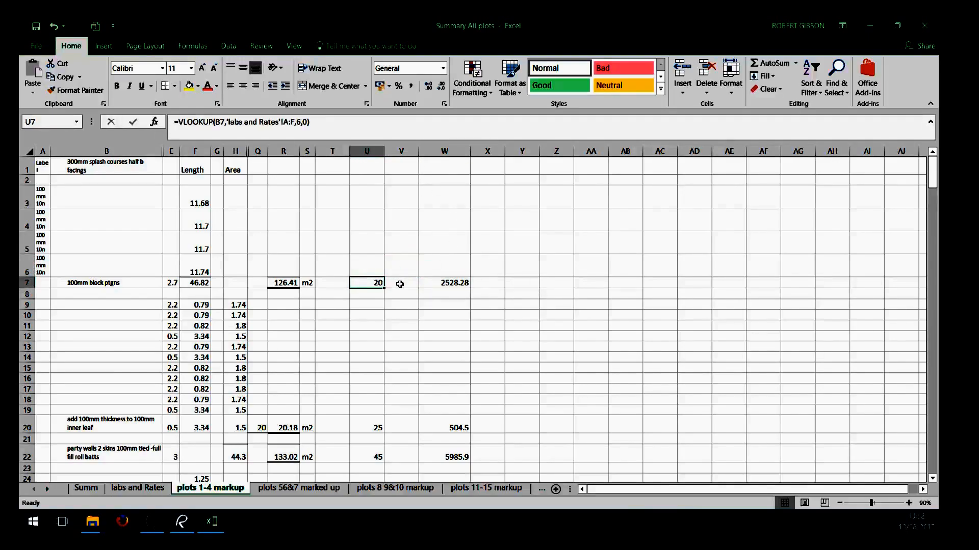
pyautogui.click(399, 284)
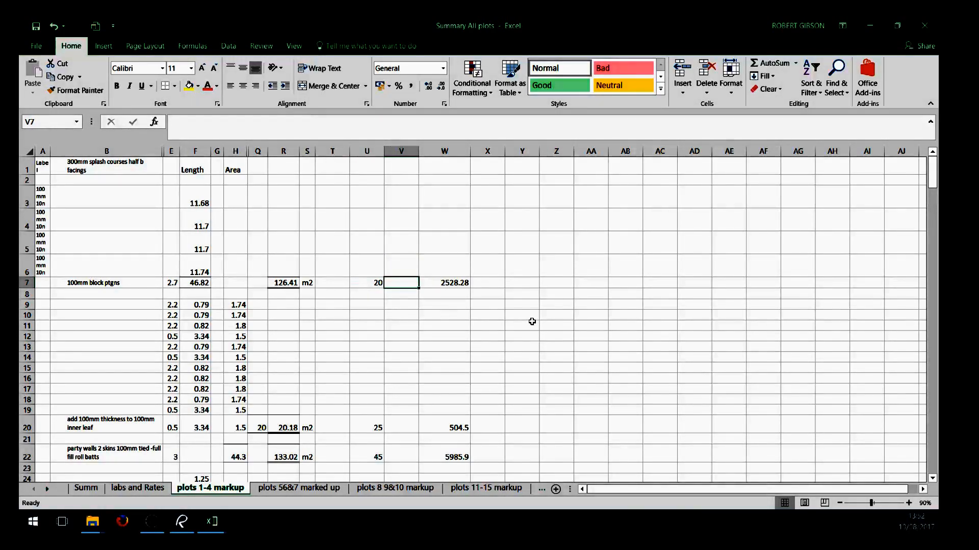
# Review the full list of brickwork items and rates in the labs and Rates sheet and open the Summ sheet of plot totals.
pyautogui.scroll(-2, 534, 336)
pyautogui.scroll(-2, 532, 322)
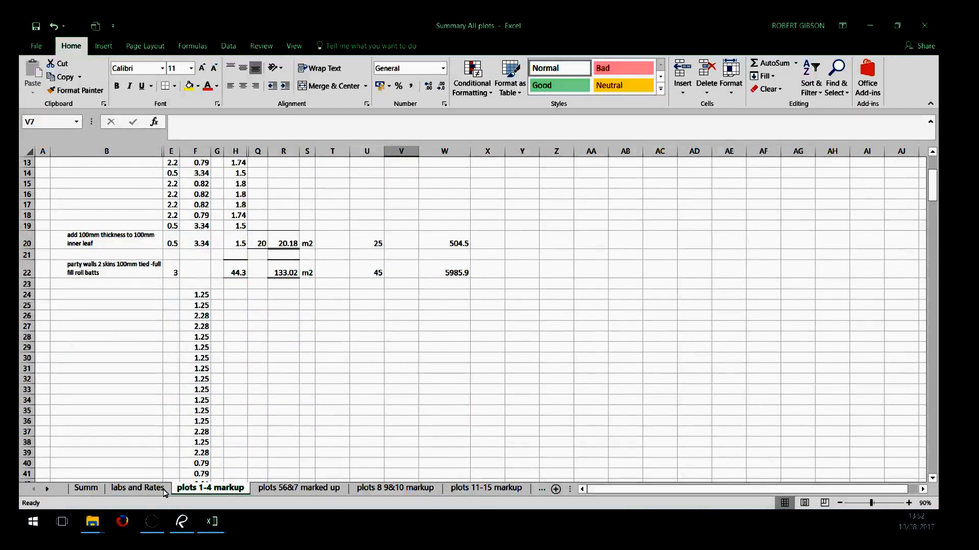
pyautogui.click(146, 490)
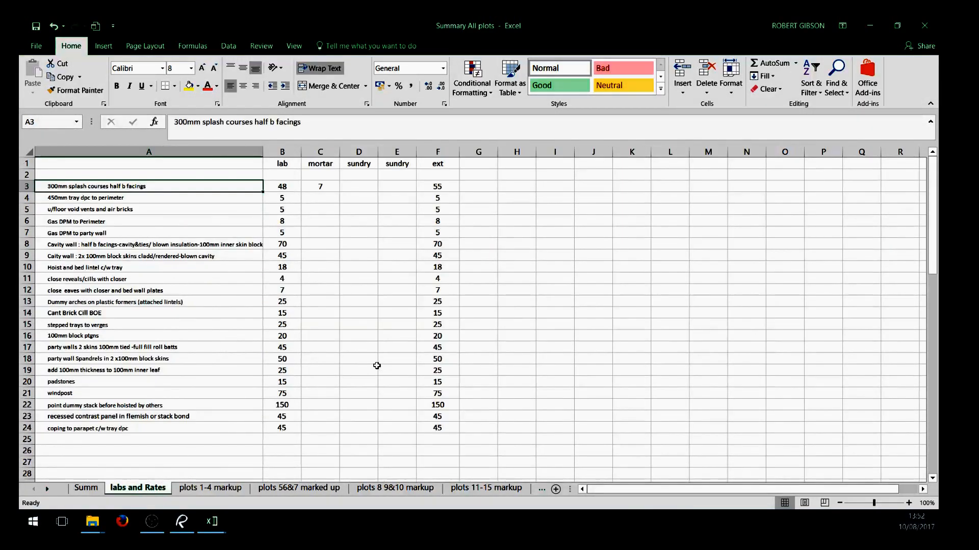
pyautogui.scroll(-1, 601, 310)
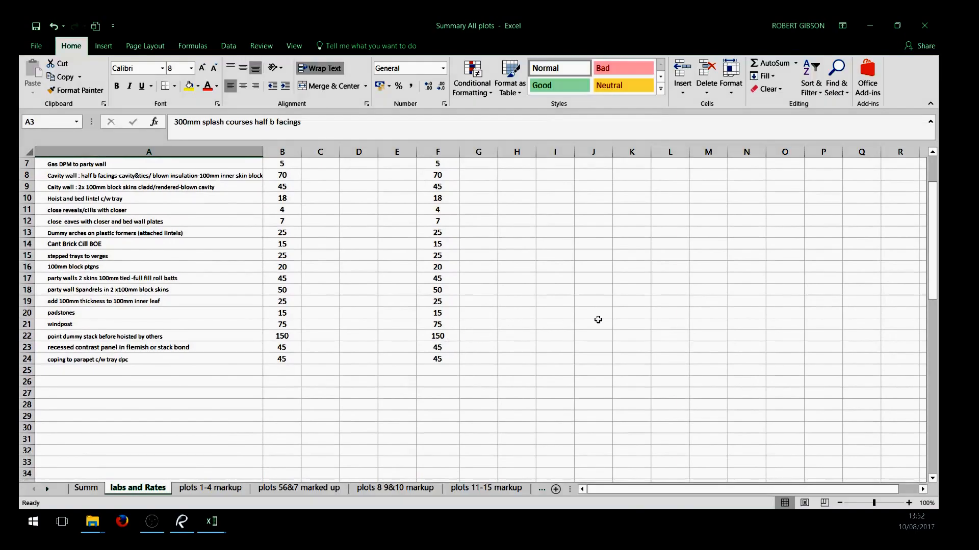
pyautogui.scroll(2, 573, 363)
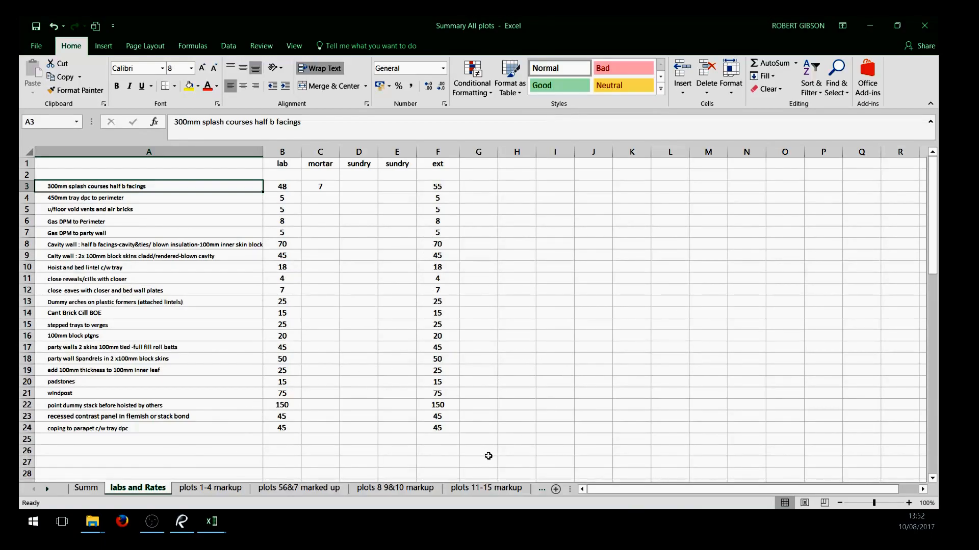
pyautogui.click(86, 489)
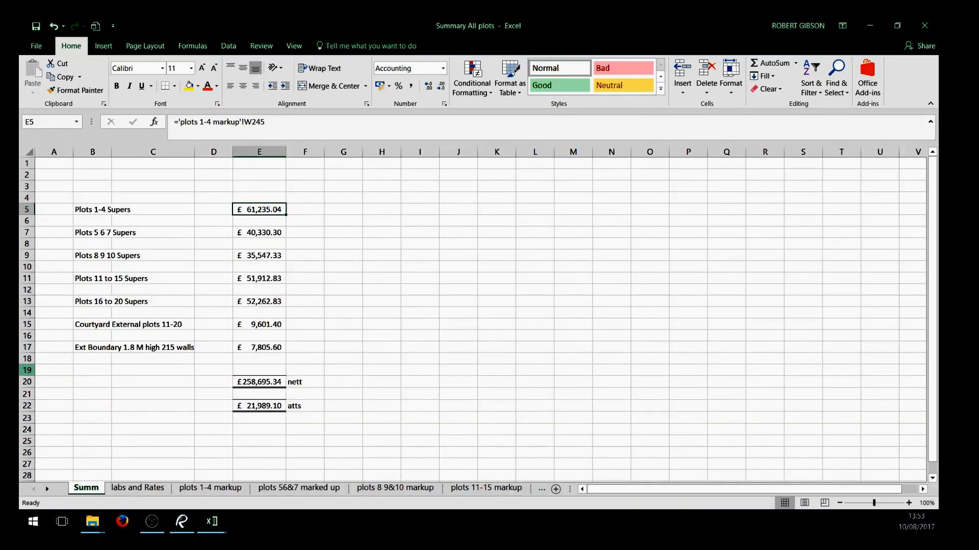